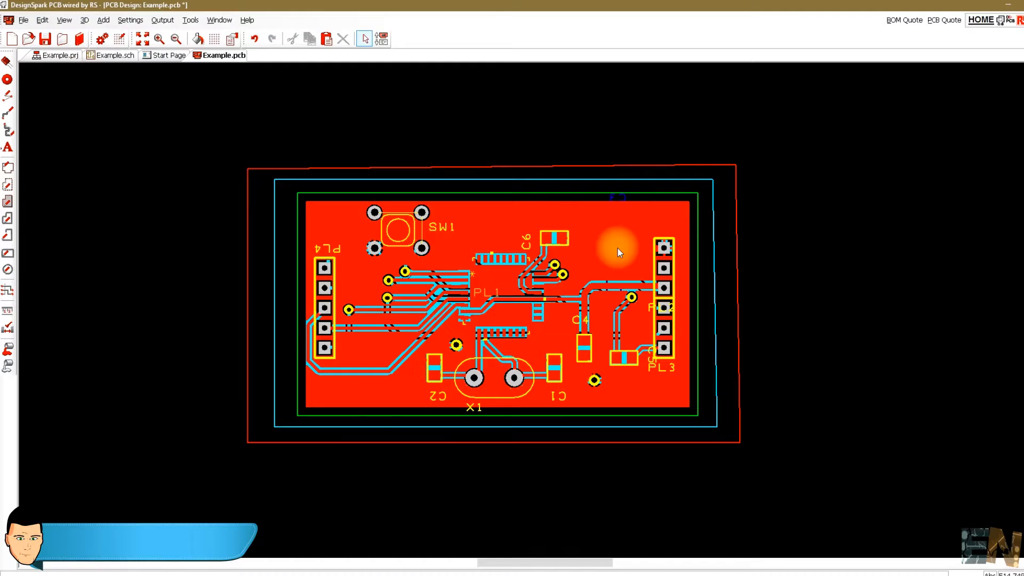
In the manufacturing plots output, clear the drill data and drill ident plots and select only the Top Copper plot
scroll(539, 309, up, 2)
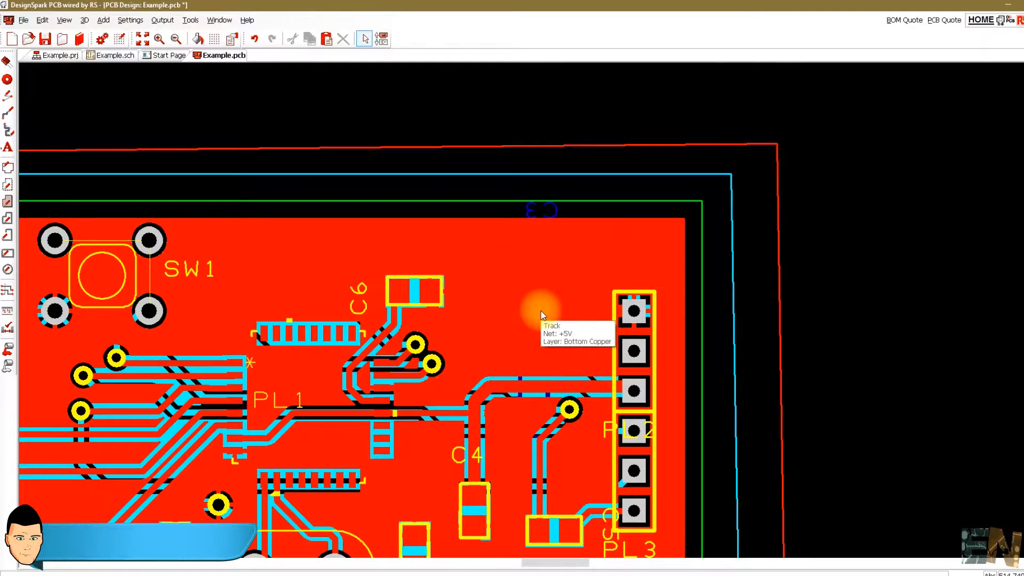
scroll(540, 309, down, 3)
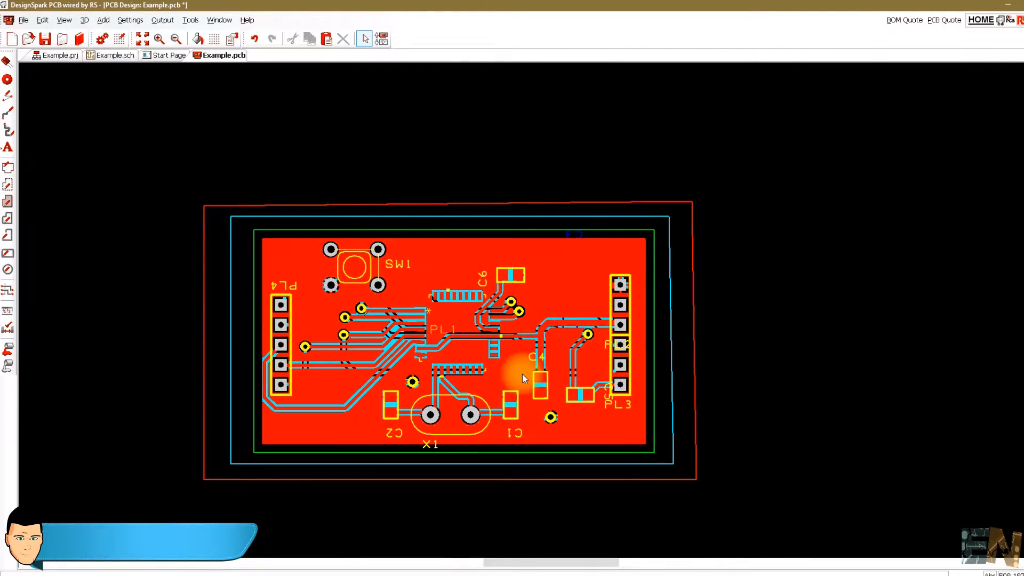
click(163, 24)
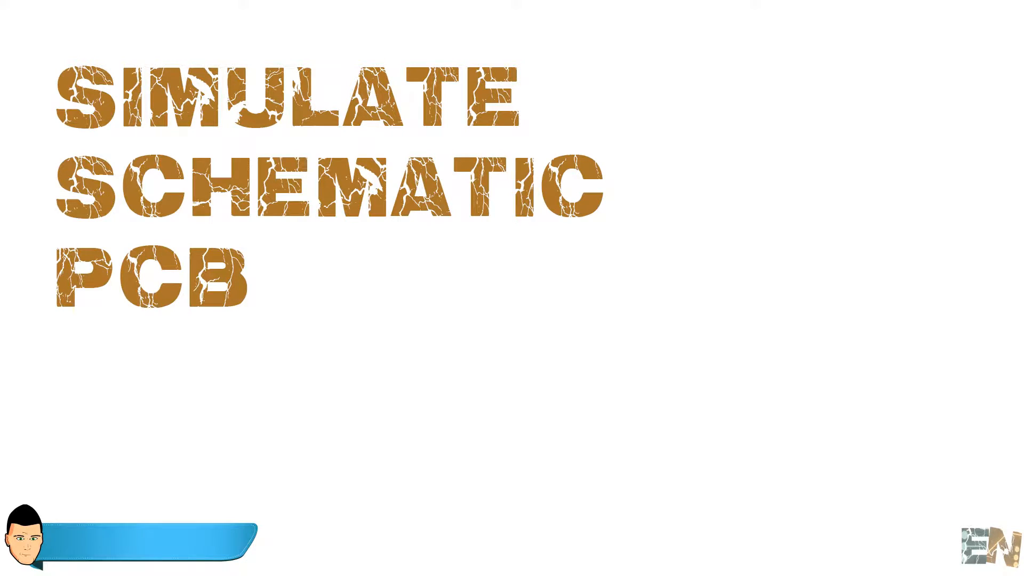
click(361, 234)
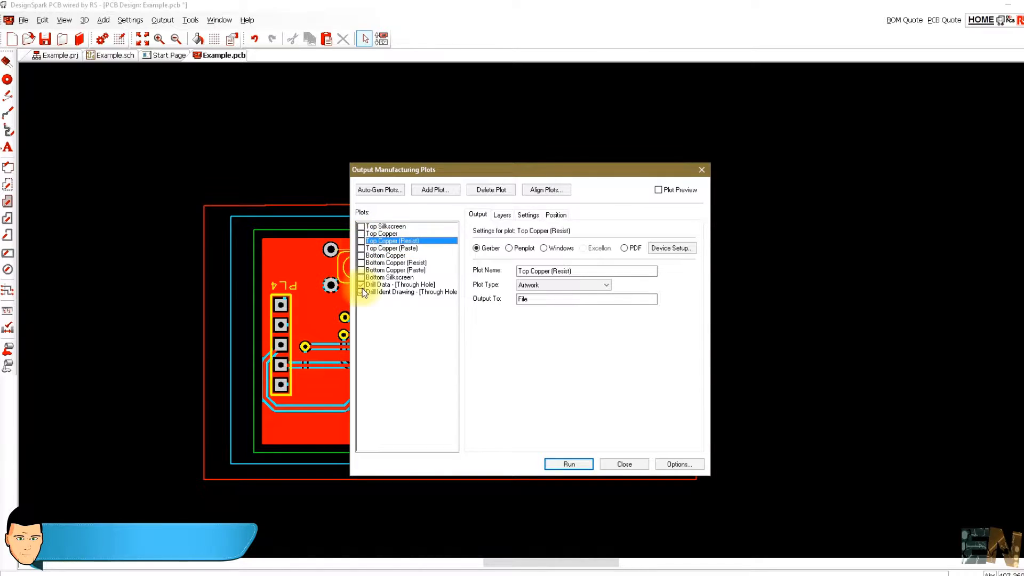
click(363, 284)
click(420, 292)
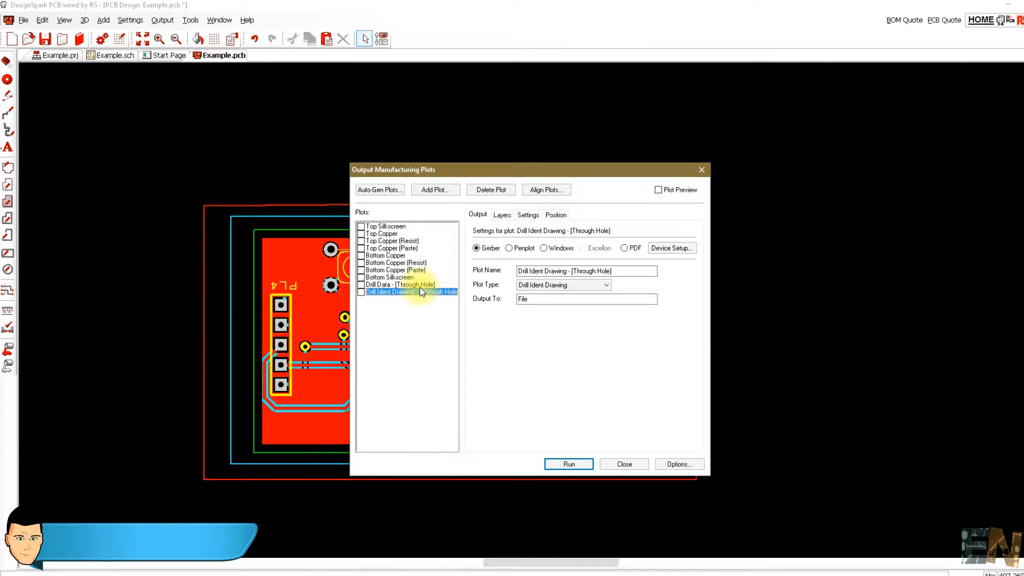
click(361, 235)
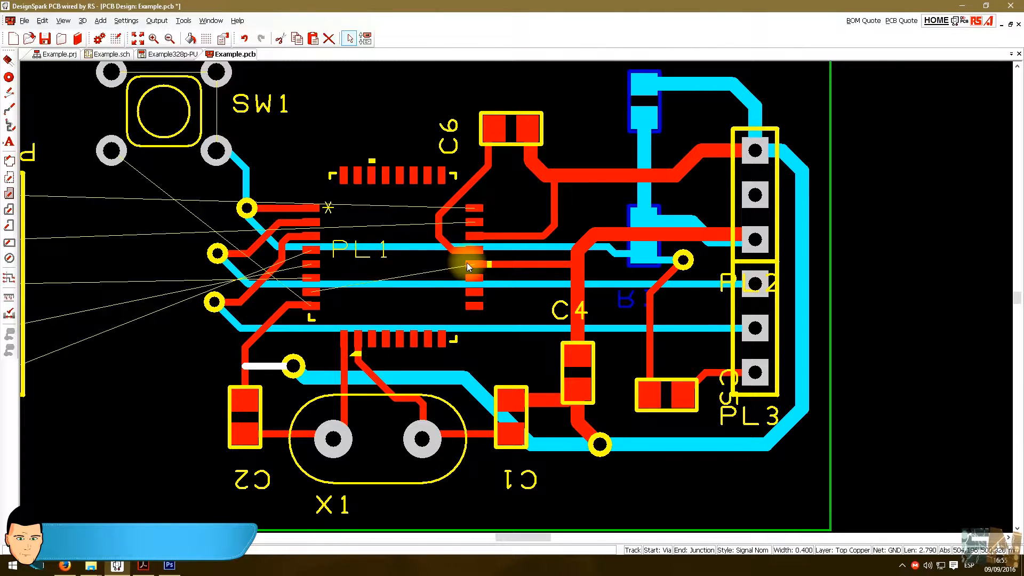
Route a 0.400 wide Signal Nom +5V track on Top Copper from PL1 pin 20 across to the opposite row of PL1 pads
click(467, 266)
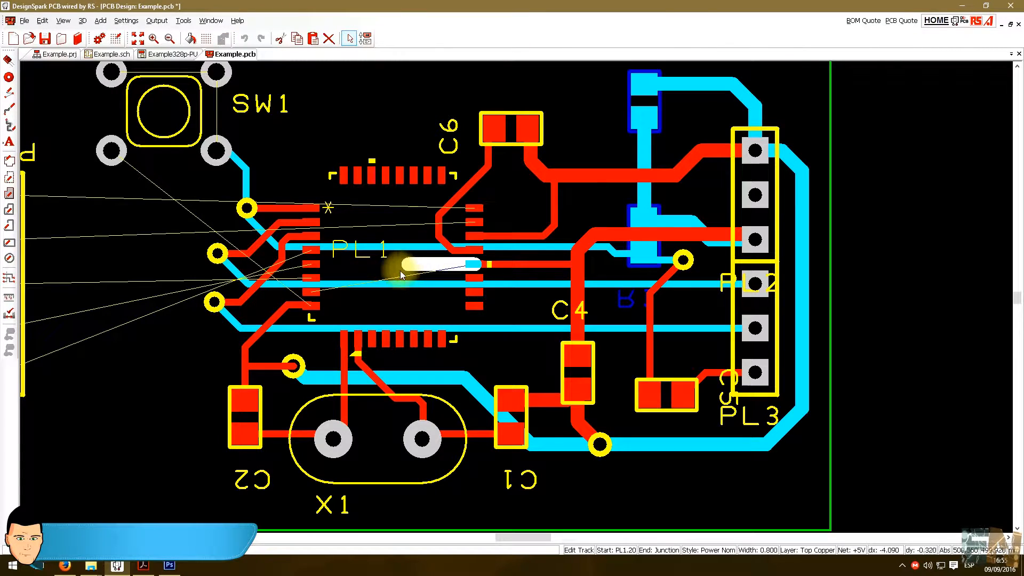
key(s)
click(461, 285)
click(582, 240)
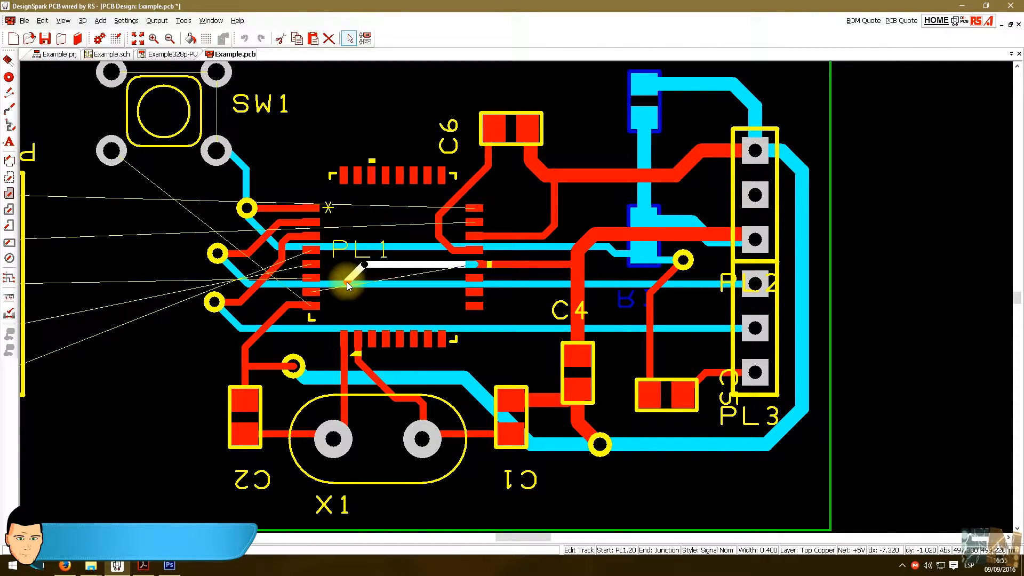
click(348, 291)
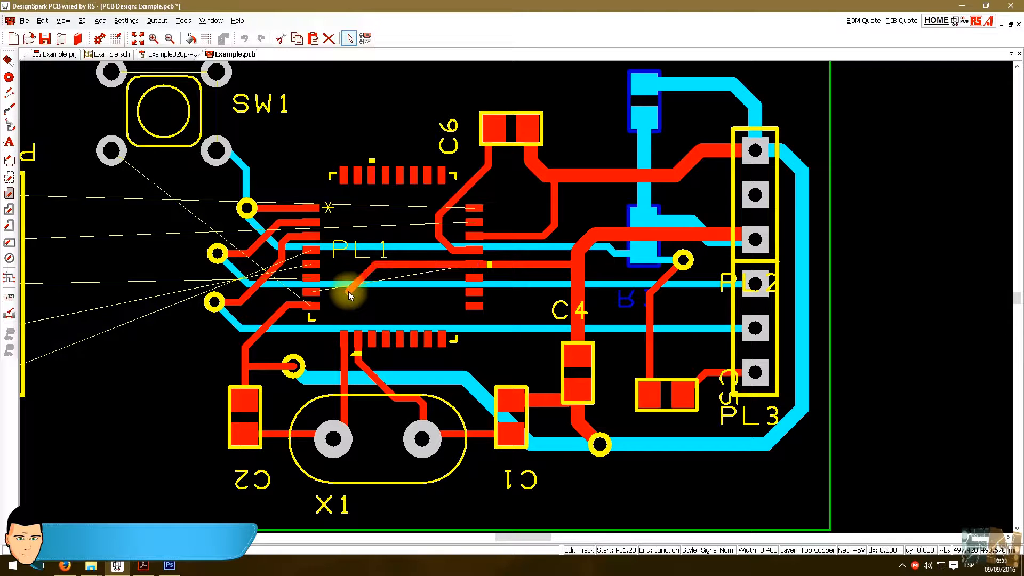
middle_drag(369, 315, 457, 320)
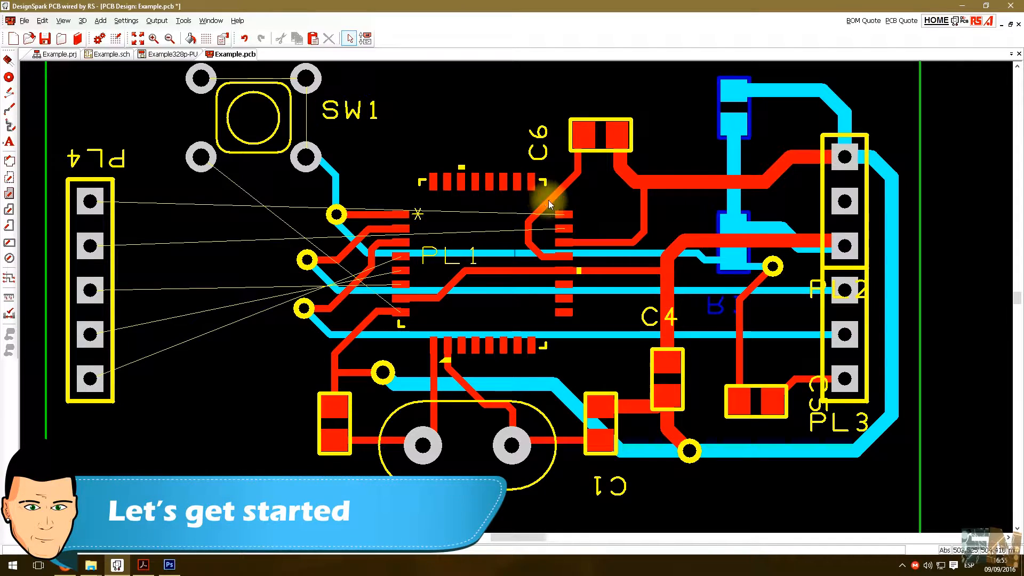
click(566, 214)
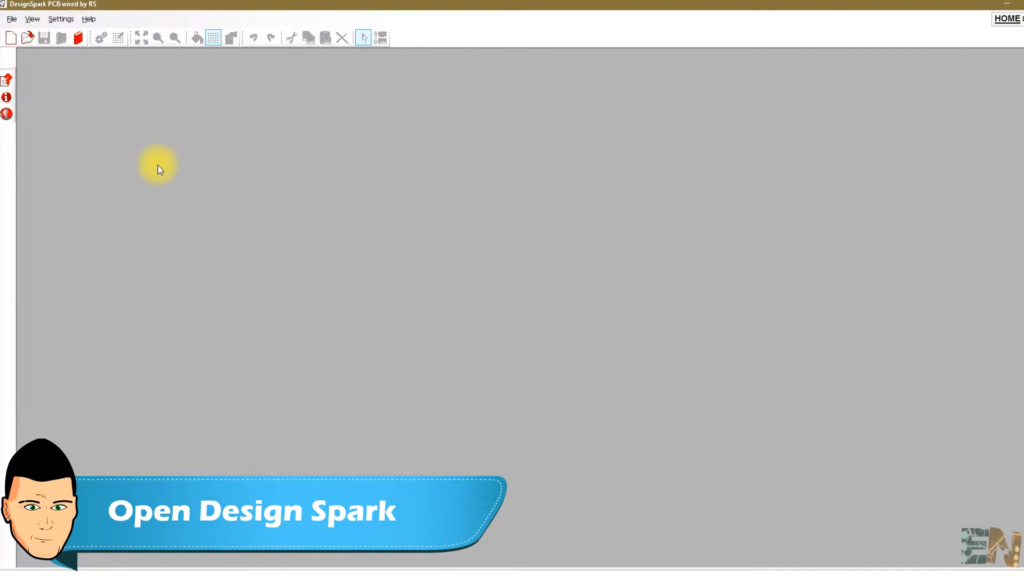
Start a new design of the Project type and choose the Youtube folder as its save location
click(17, 22)
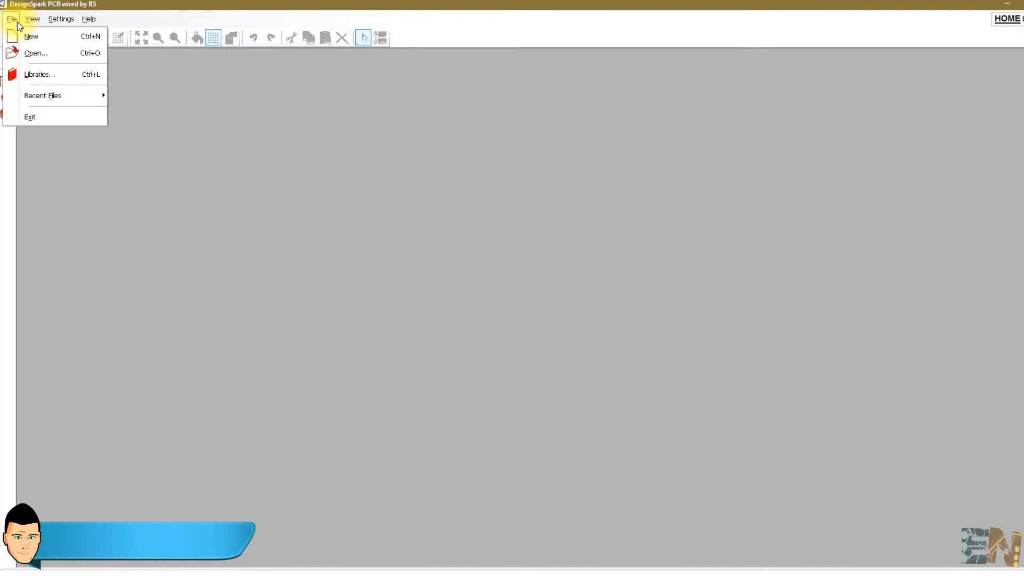
click(32, 36)
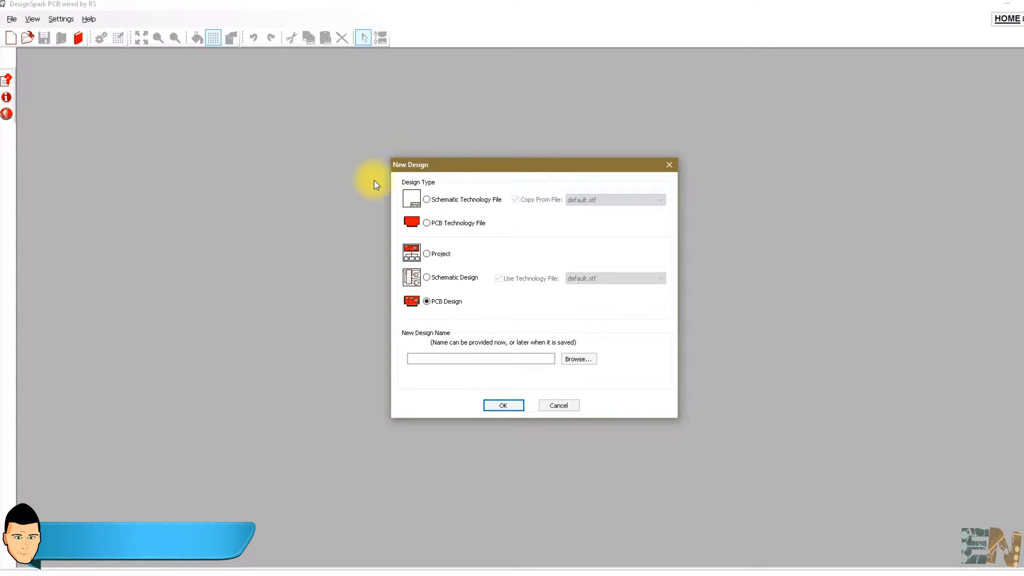
click(427, 254)
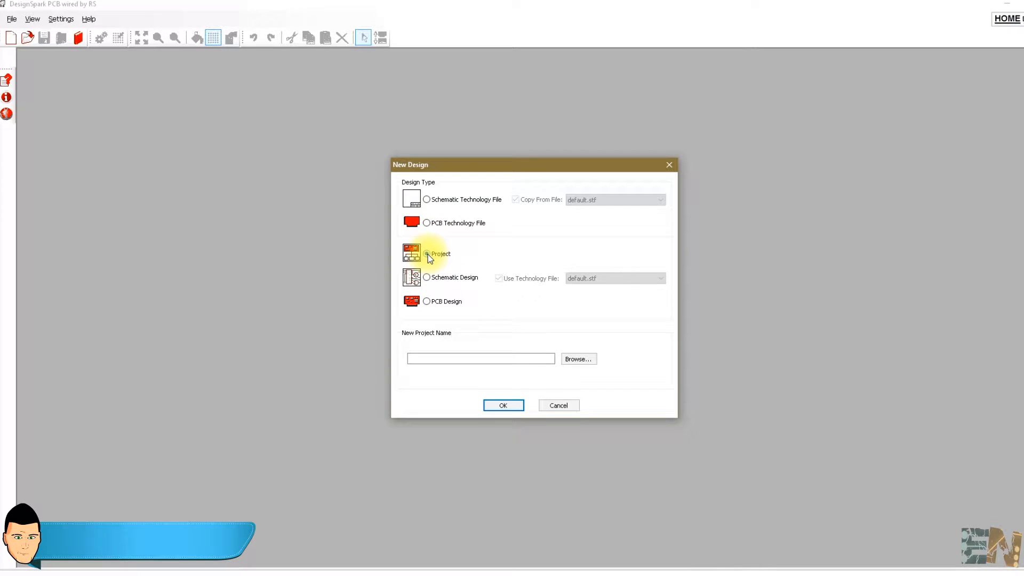
click(578, 360)
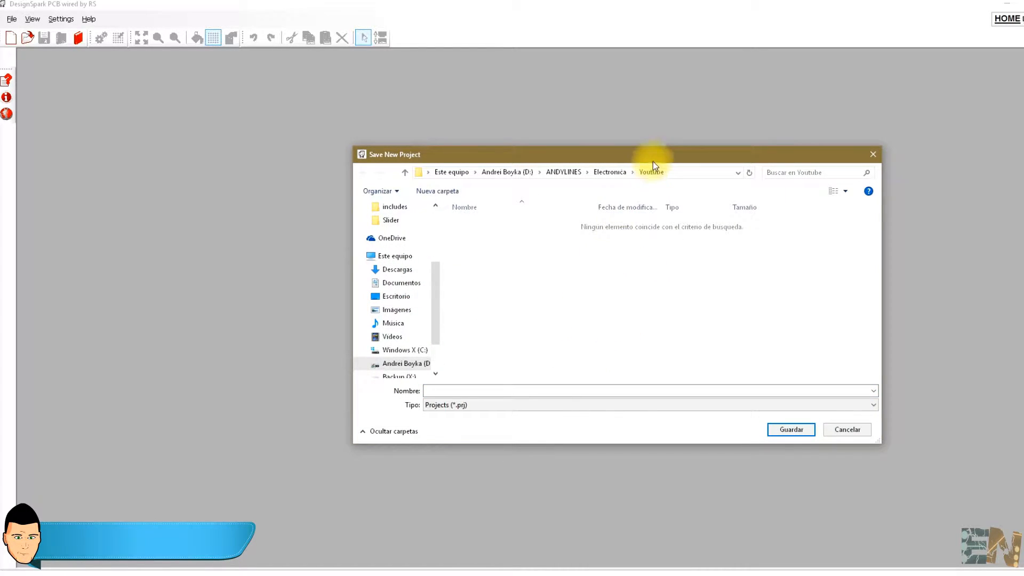
click(468, 389)
text(Test)
key(BackSpace)
key(BackSpace)
key(BackSpace)
key(BackSpace)
Name the project file Example, save it, and create the project
text(Example)
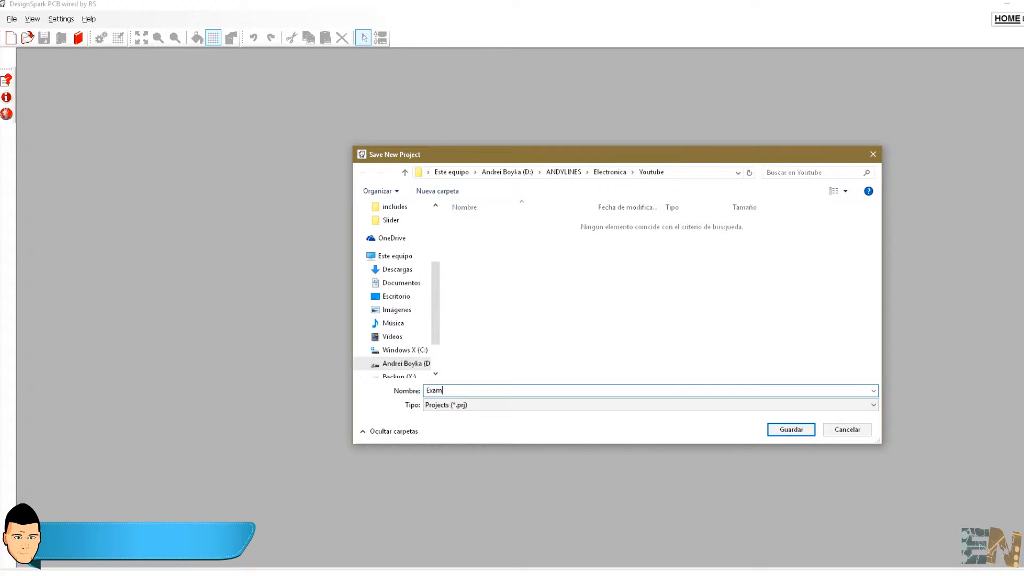
click(780, 425)
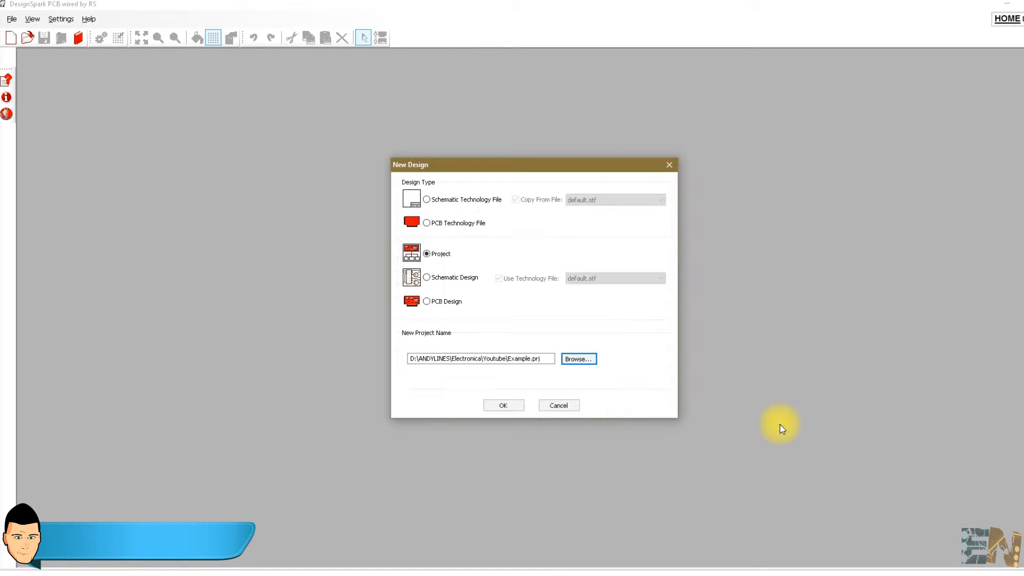
click(500, 406)
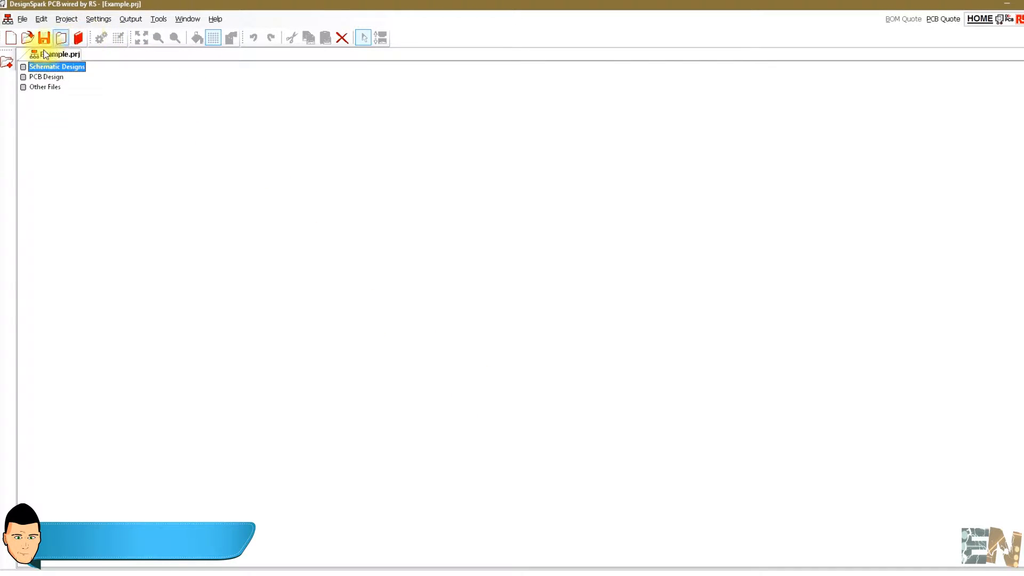
Create a new schematic design named Example in the Youtube folder, using the default.stf technology file
click(43, 78)
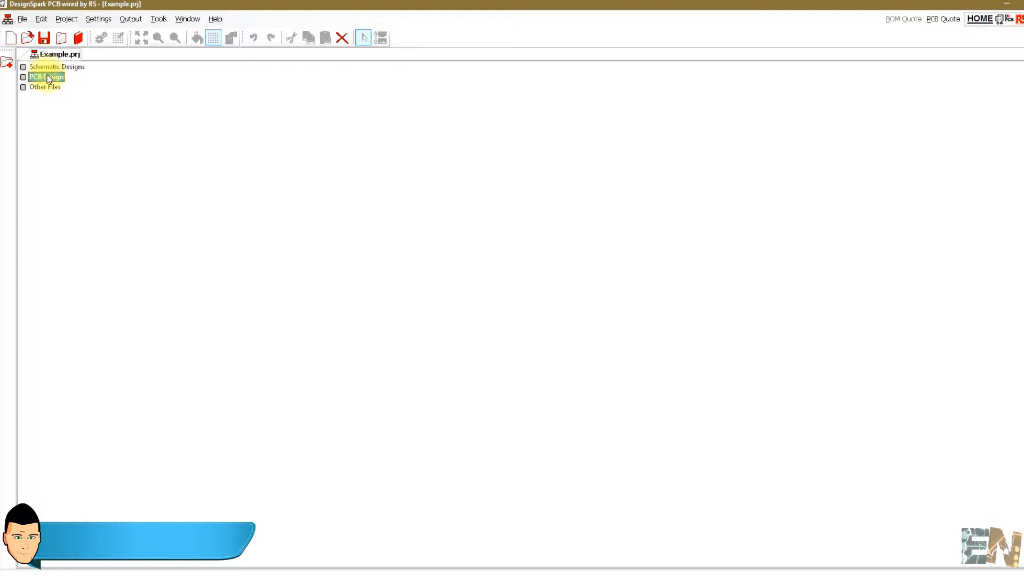
click(24, 20)
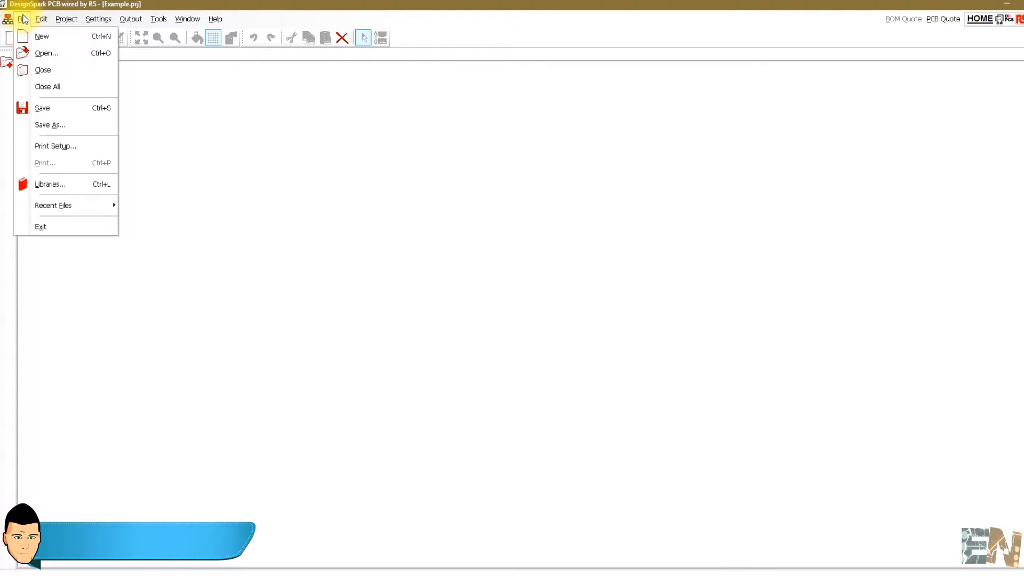
click(40, 36)
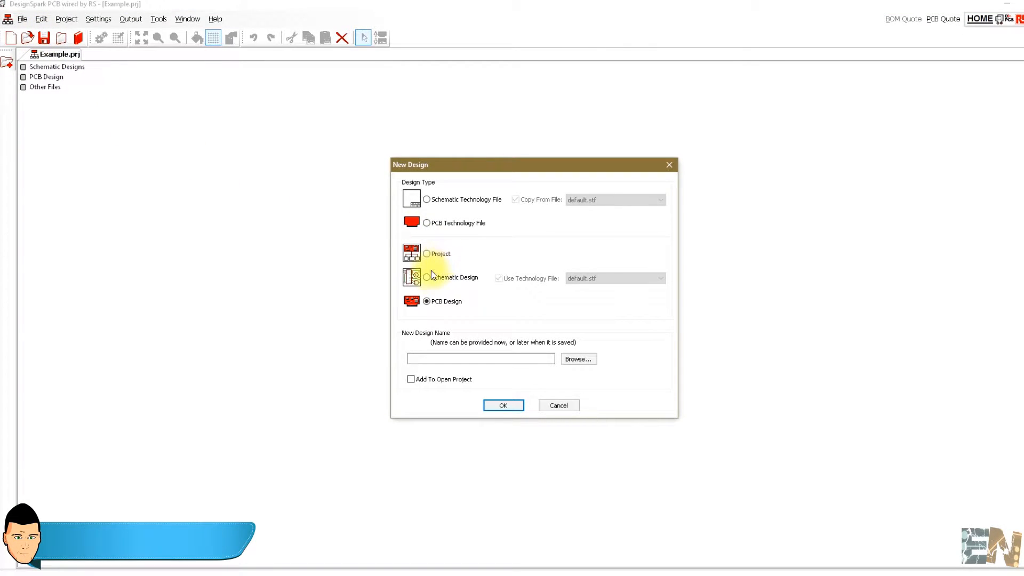
click(429, 277)
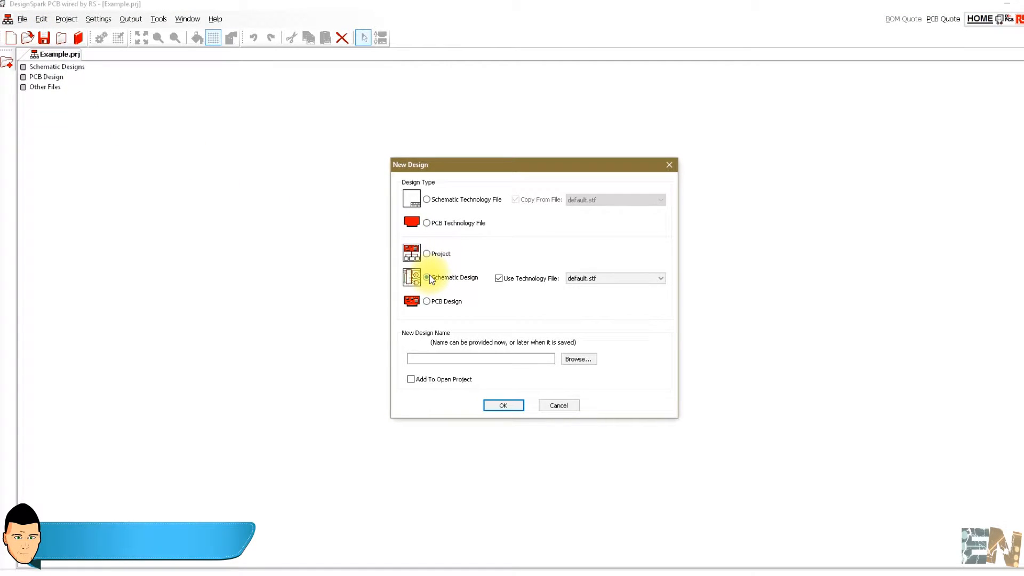
click(585, 360)
click(464, 389)
text(Example)
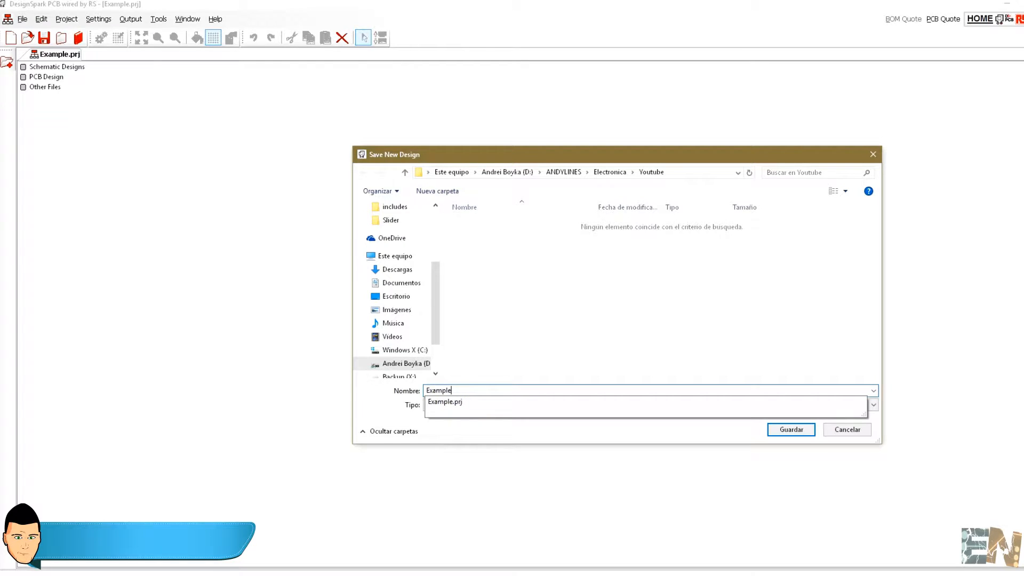
click(495, 319)
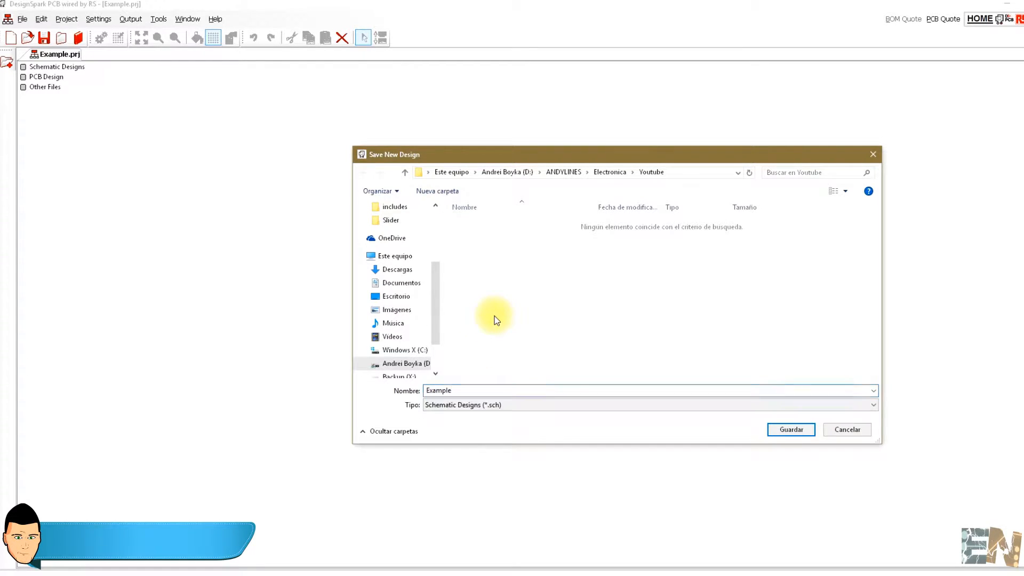
click(790, 427)
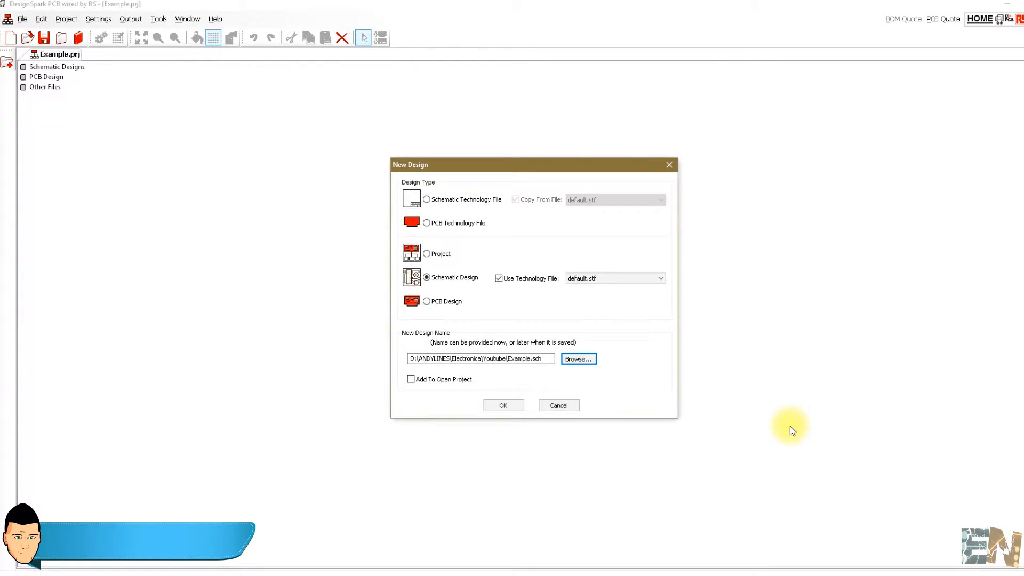
click(501, 405)
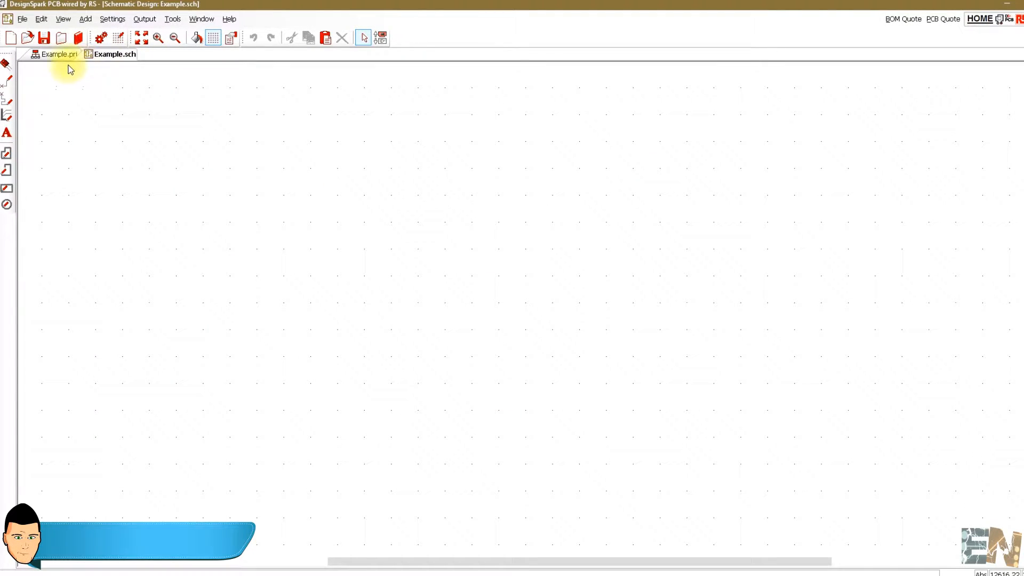
Add Example.sch to the Example project and open it from the project's schematic designs
click(47, 56)
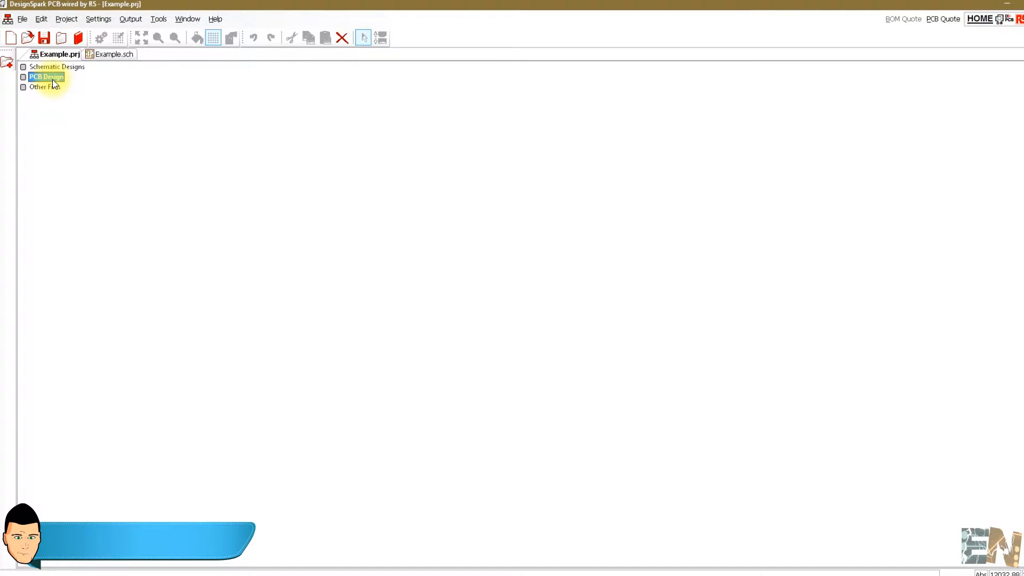
double_click(36, 79)
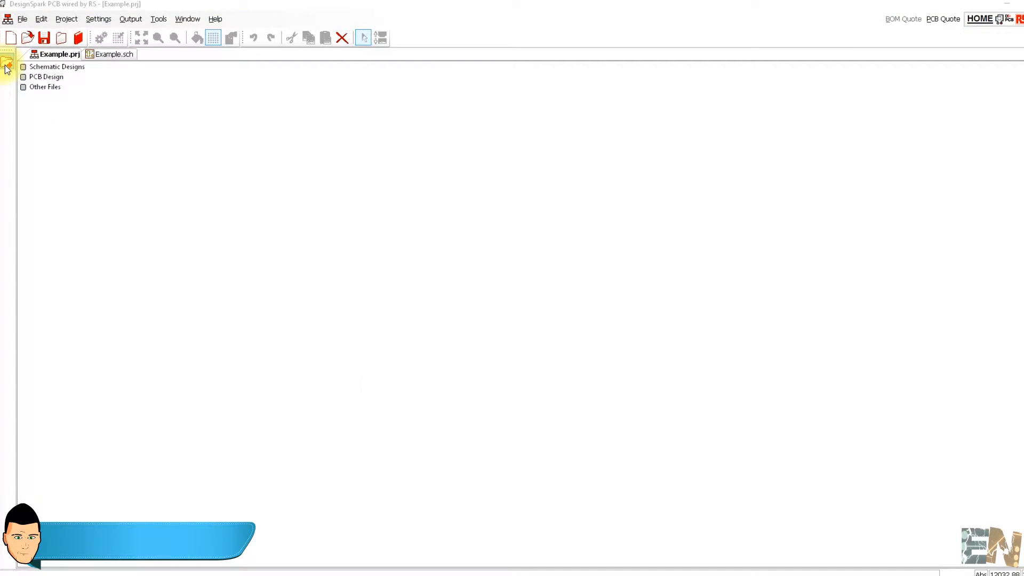
click(485, 223)
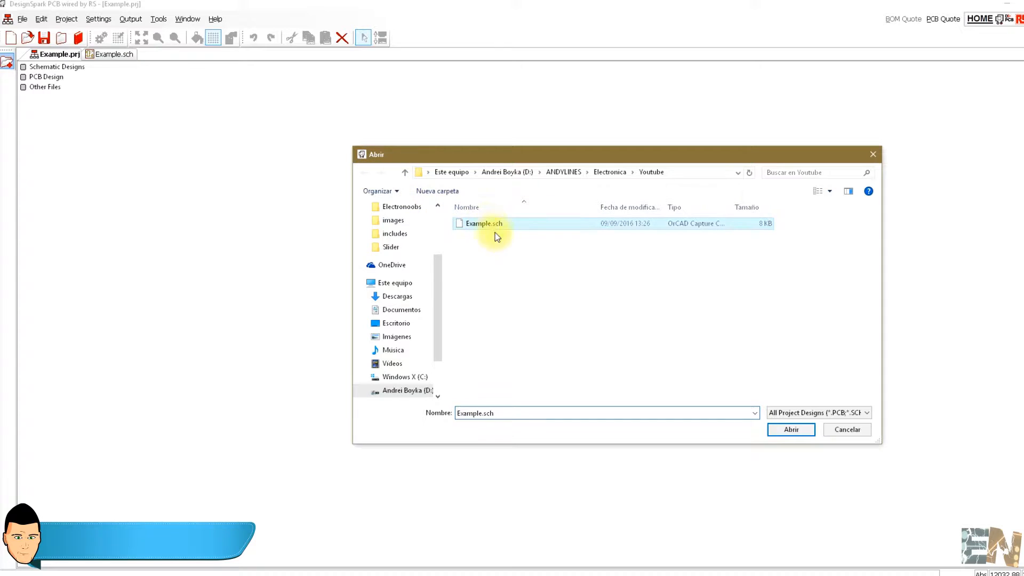
click(788, 428)
double_click(56, 66)
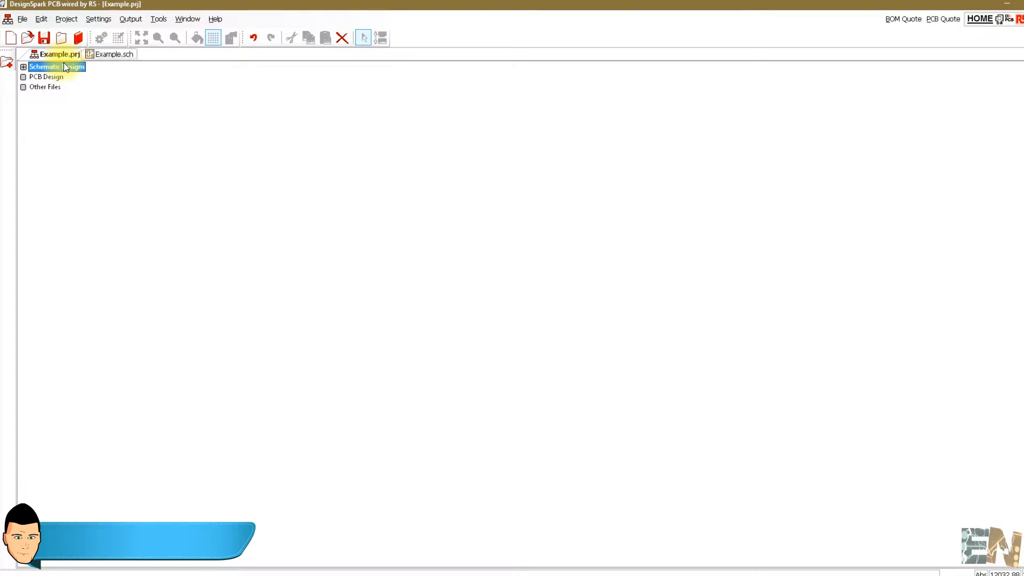
click(26, 66)
click(57, 77)
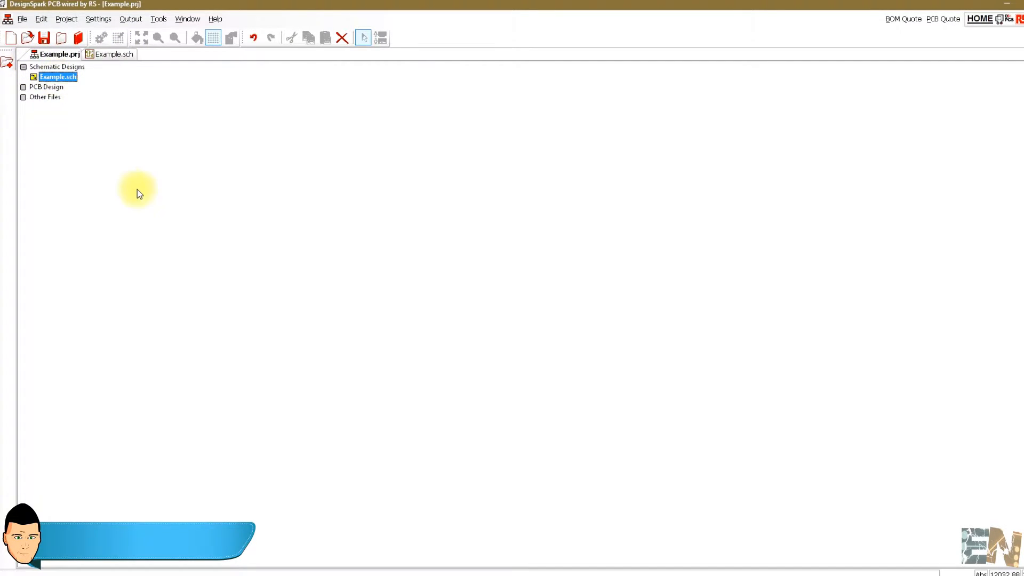
click(113, 53)
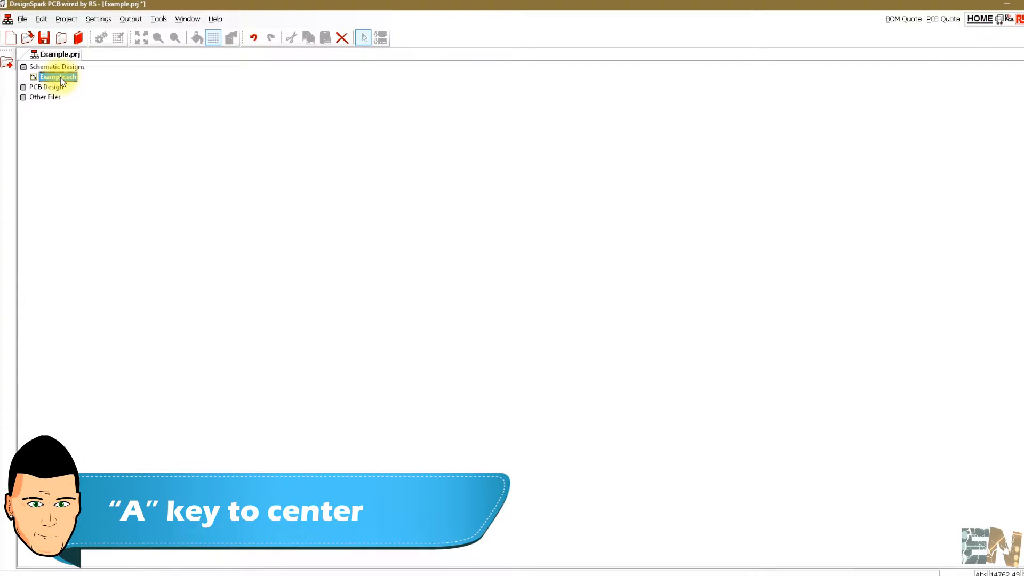
double_click(59, 78)
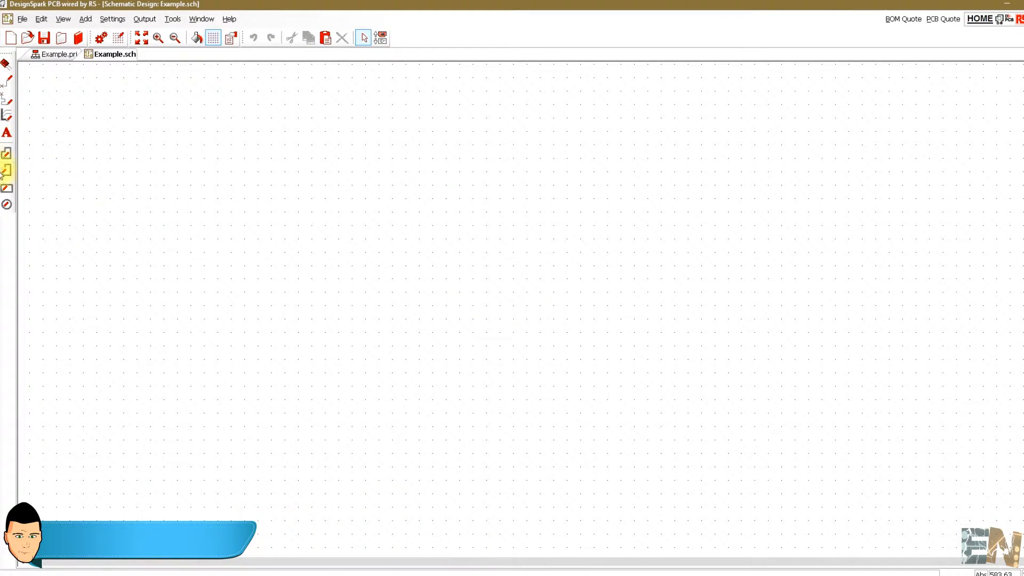
Place an ATmega320p component with the SM package from the User library near the middle of the schematic
click(7, 64)
drag(581, 151, 473, 163)
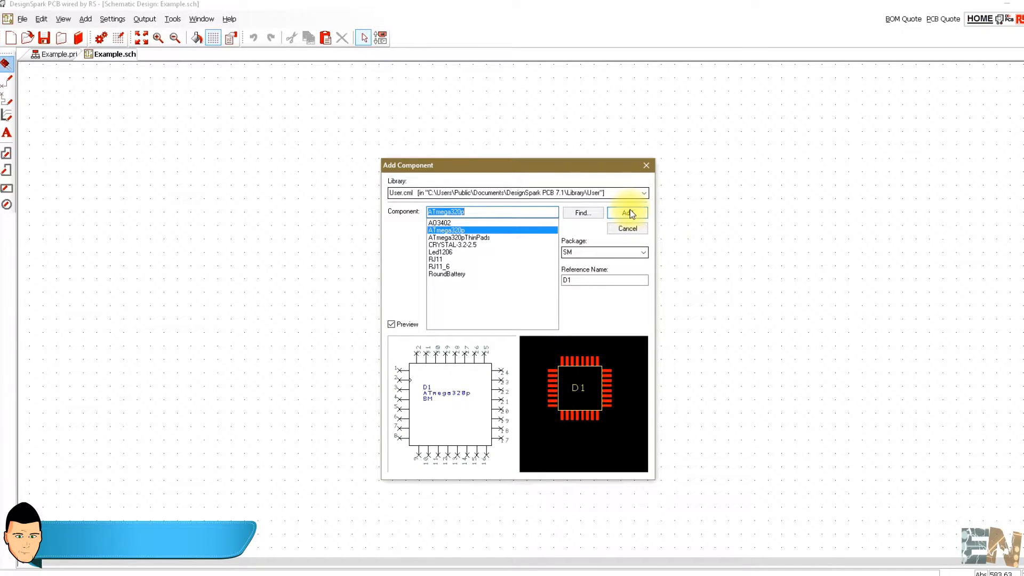
click(628, 212)
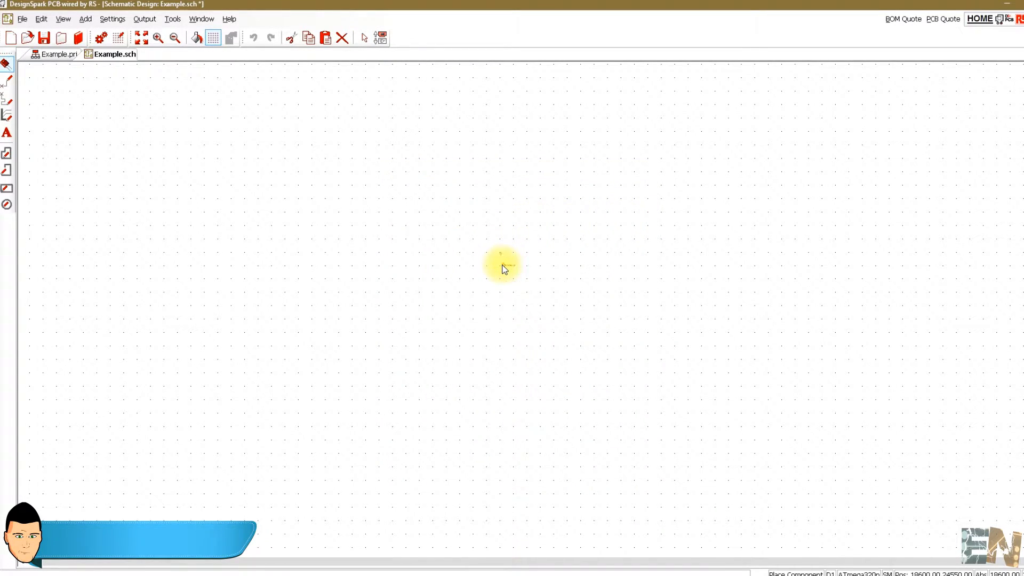
click(502, 268)
key(Escape)
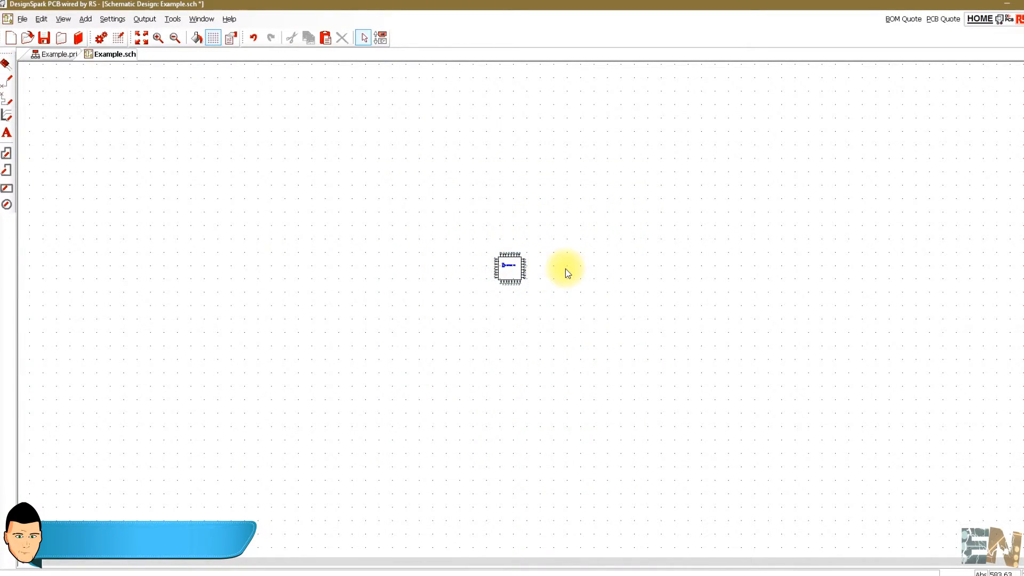
scroll(515, 270, up, 2)
scroll(542, 313, up, 3)
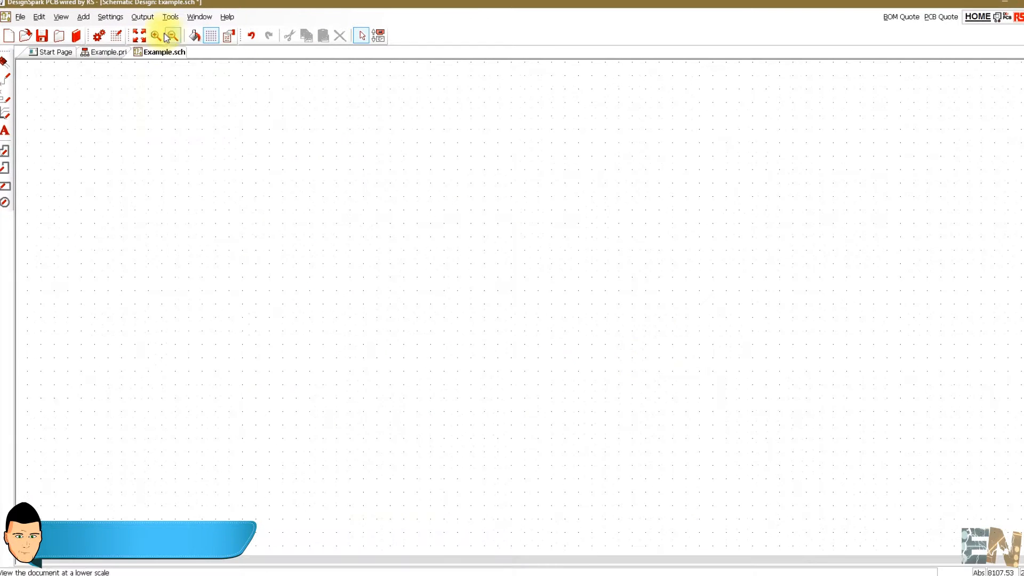
Show the ModelSource bar, search its part numbers for 32 and view a part's details
click(63, 19)
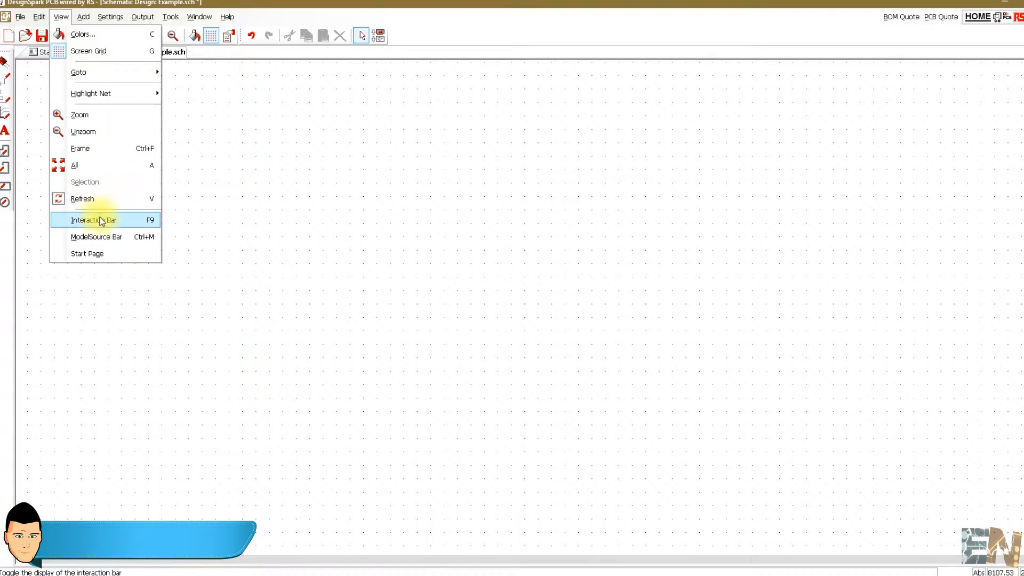
click(104, 236)
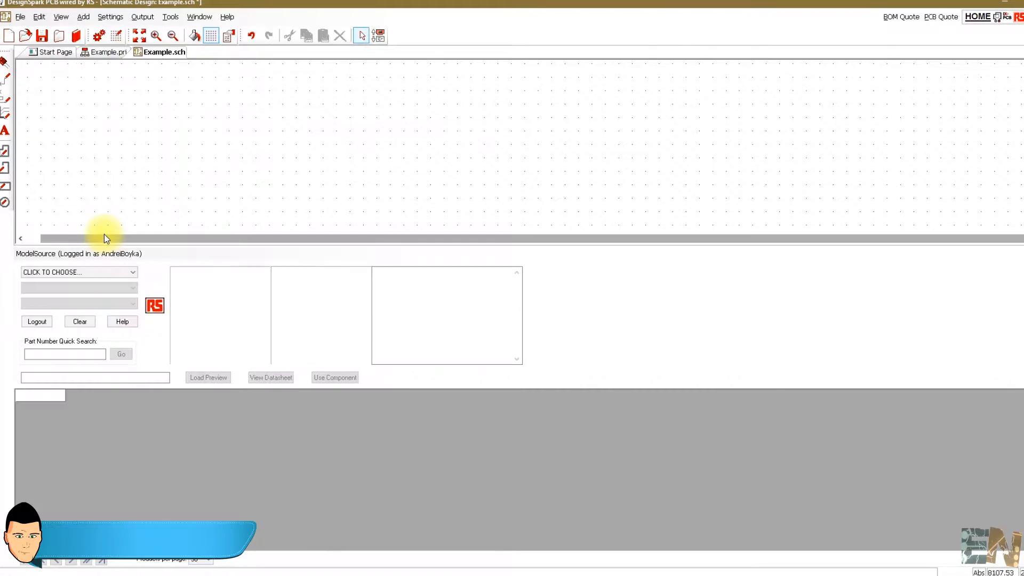
click(92, 356)
text(32)
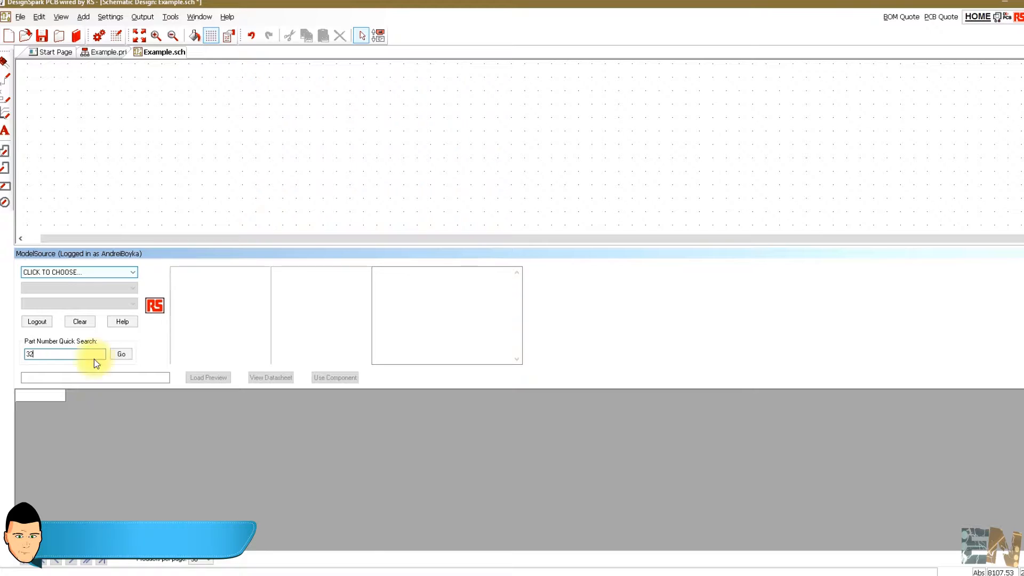
click(122, 353)
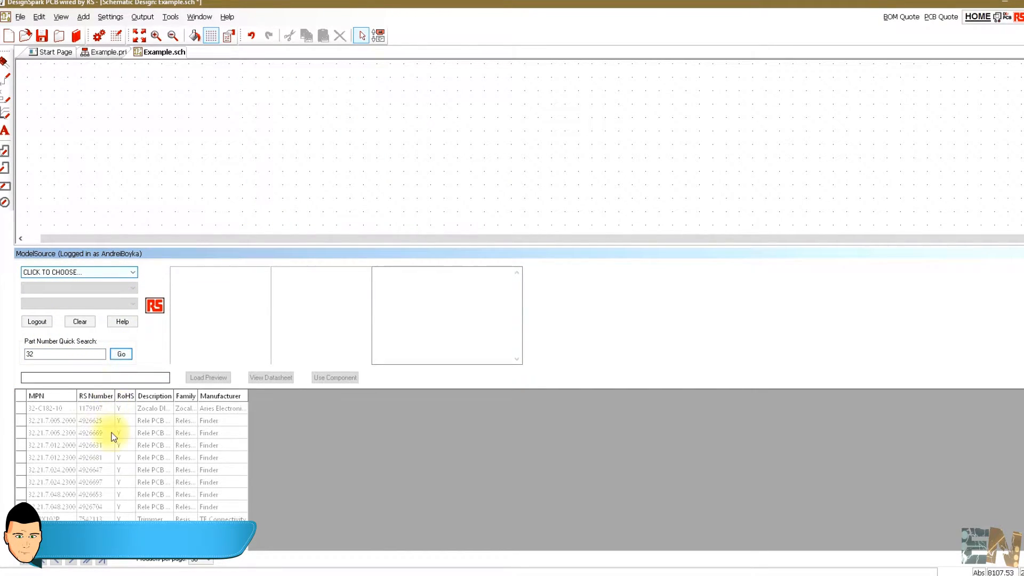
click(104, 445)
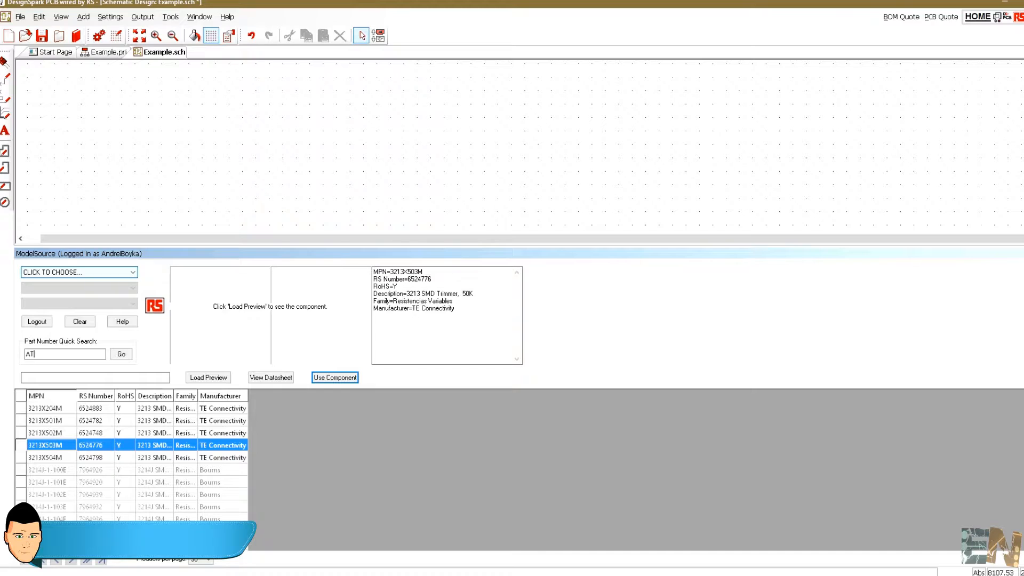
Search ModelSource for ATmega and download the ATMEGA1281-16AU component for use
key(Return)
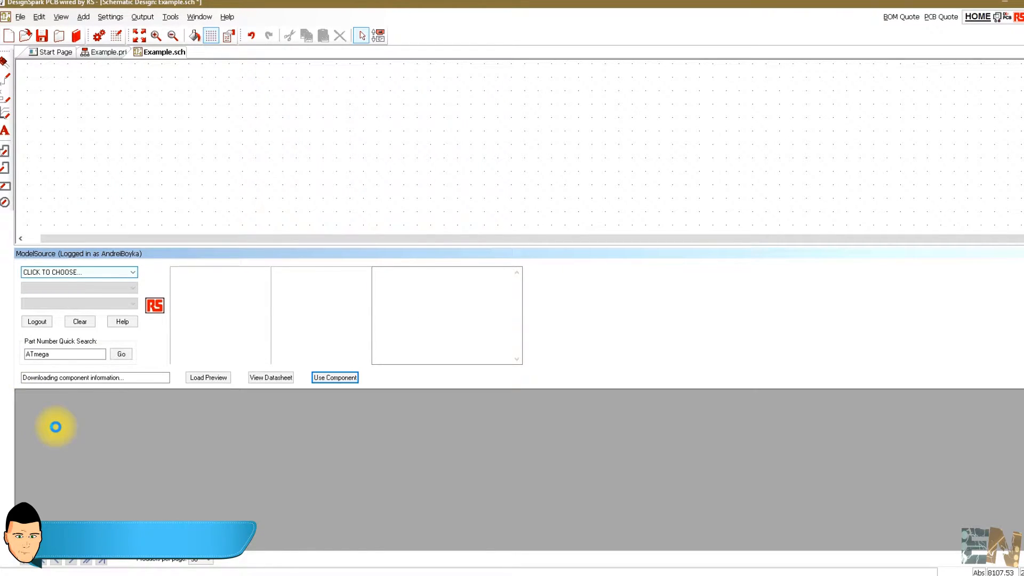
click(47, 407)
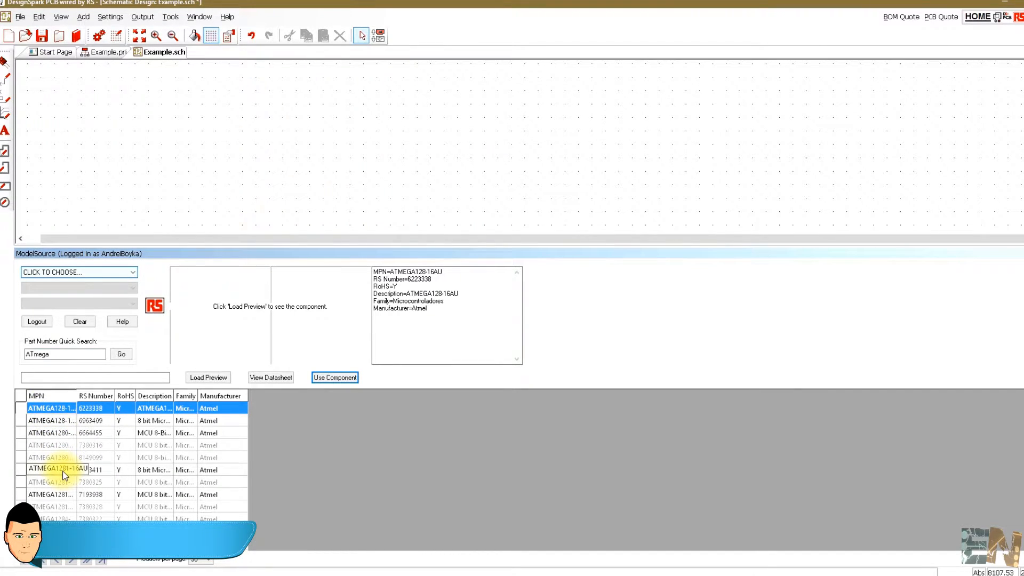
click(101, 468)
click(320, 377)
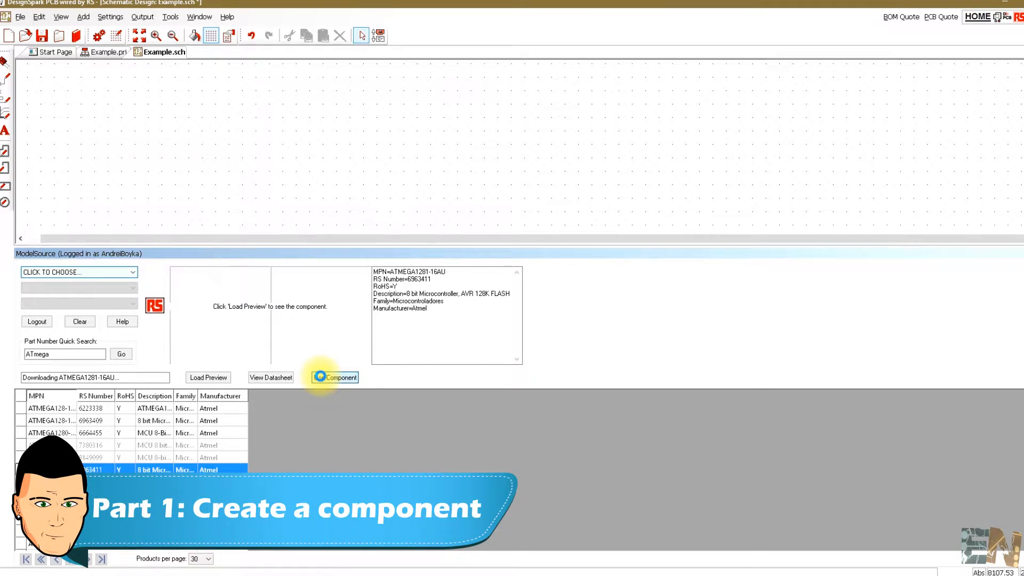
click(636, 335)
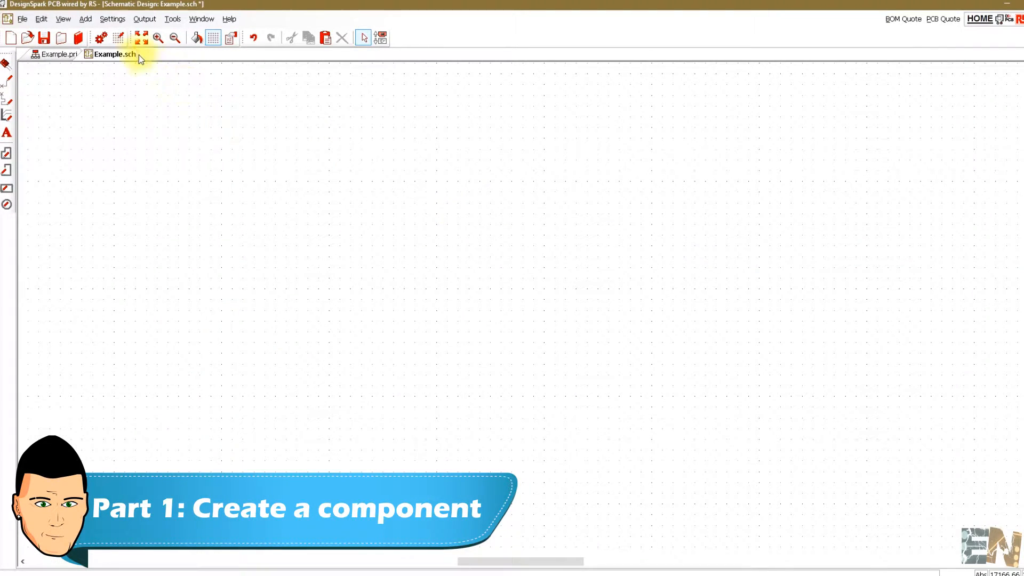
Create a new component library named Example in the User library folder
click(79, 39)
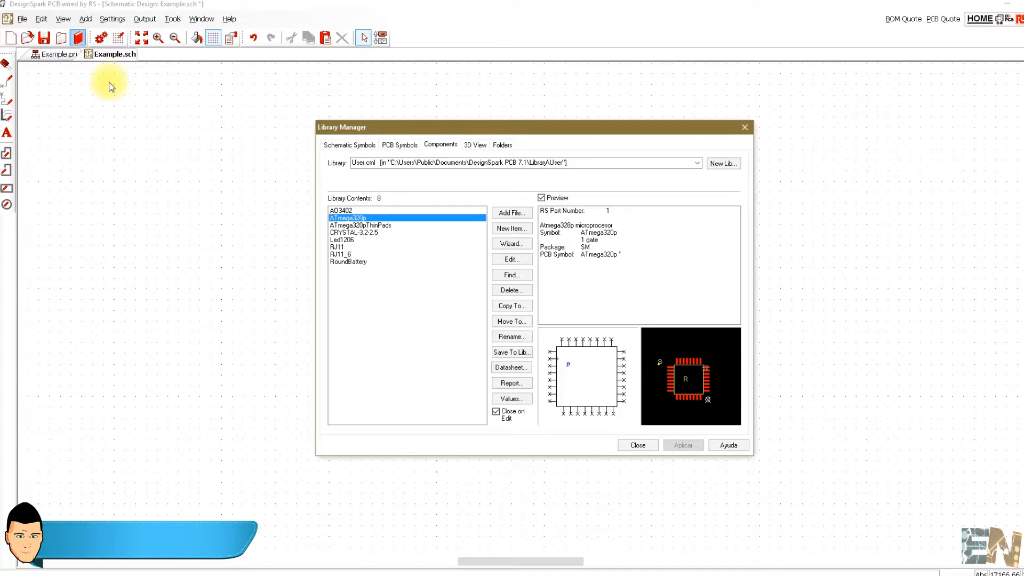
click(719, 162)
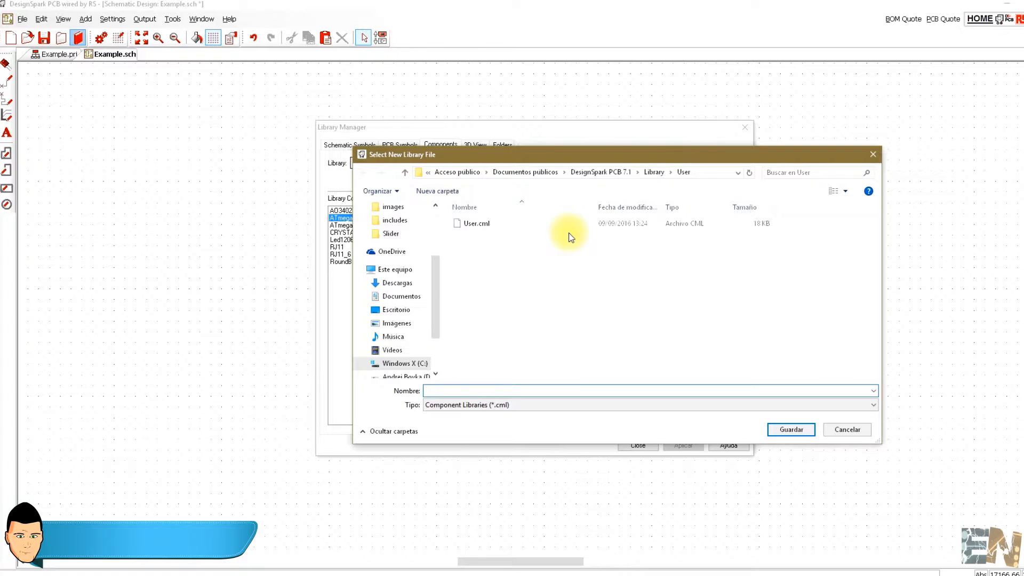
click(448, 393)
text(Example)
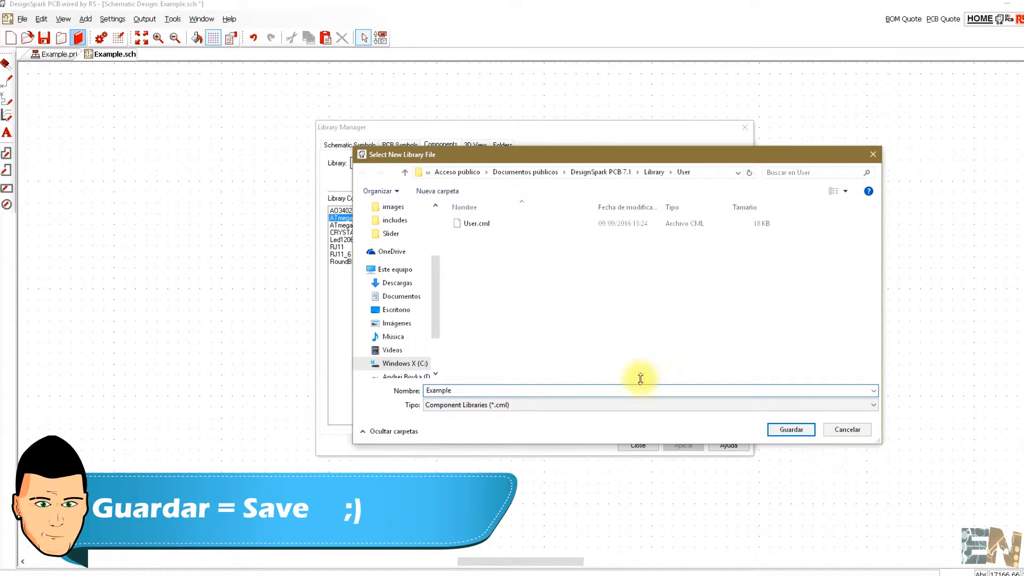
click(798, 429)
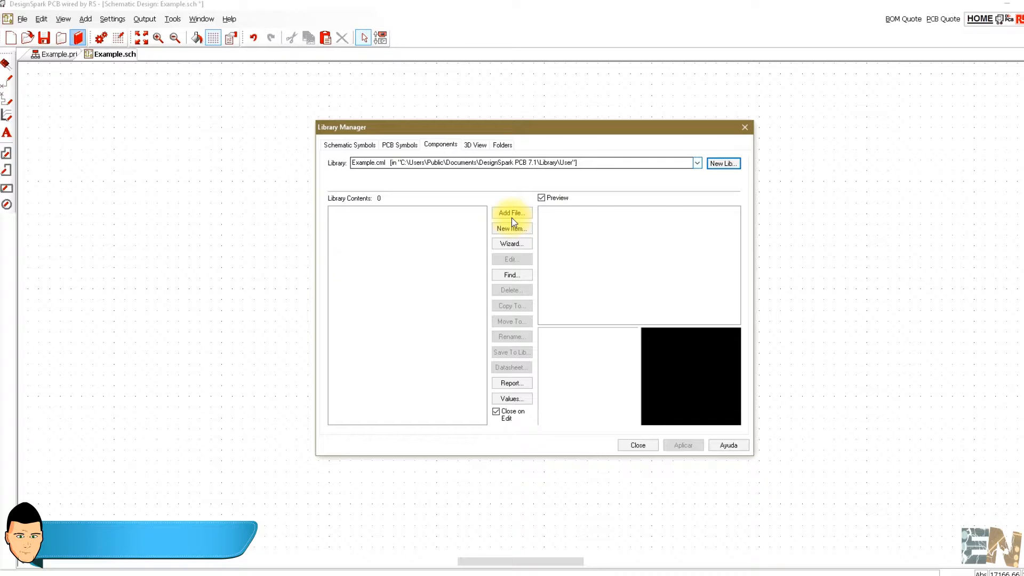
Start the component wizard for the Example library and enter RS number 00000, component name Example328p-PU and 32 component pins
click(516, 251)
key(Return)
click(693, 444)
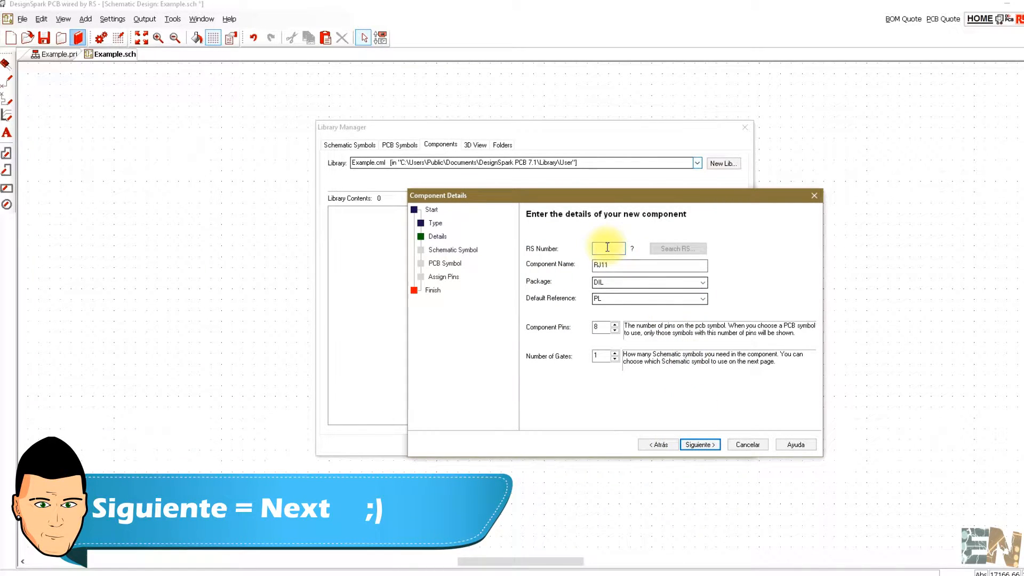
text(000000)
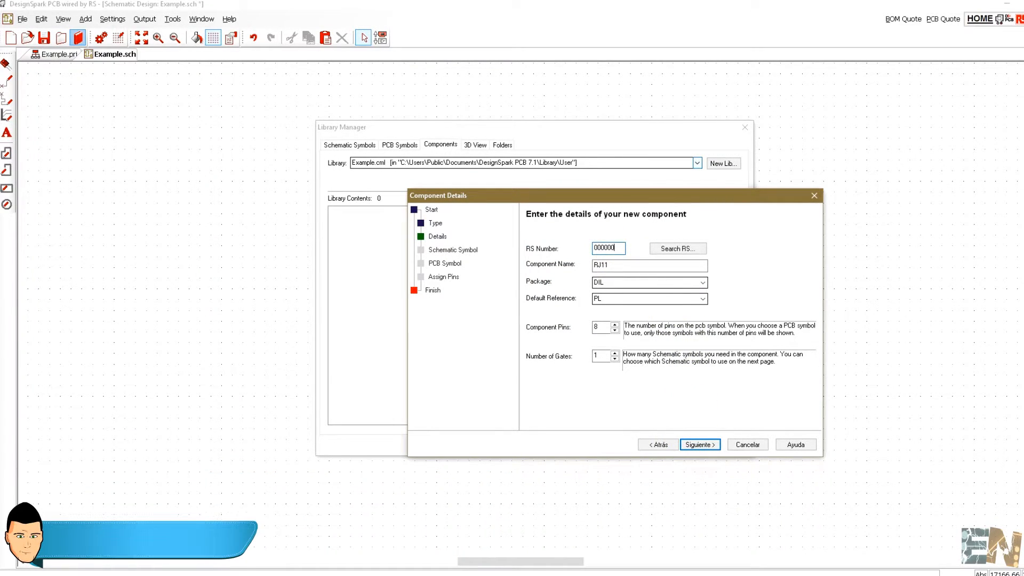
double_click(597, 265)
text(Example328p-PU)
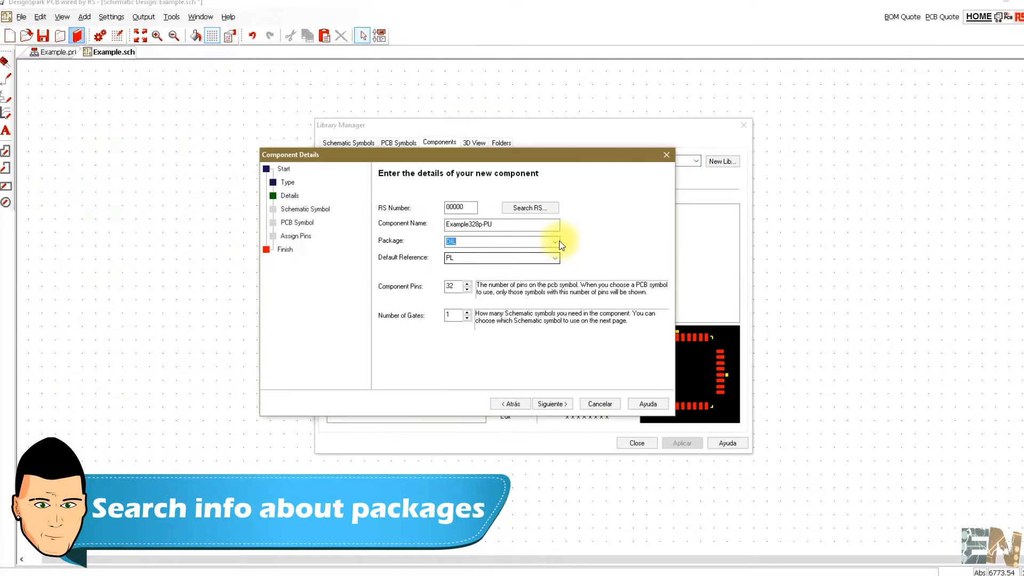
Set the component's package to SM and its default reference to D, and continue to the schematic symbol selection
click(554, 242)
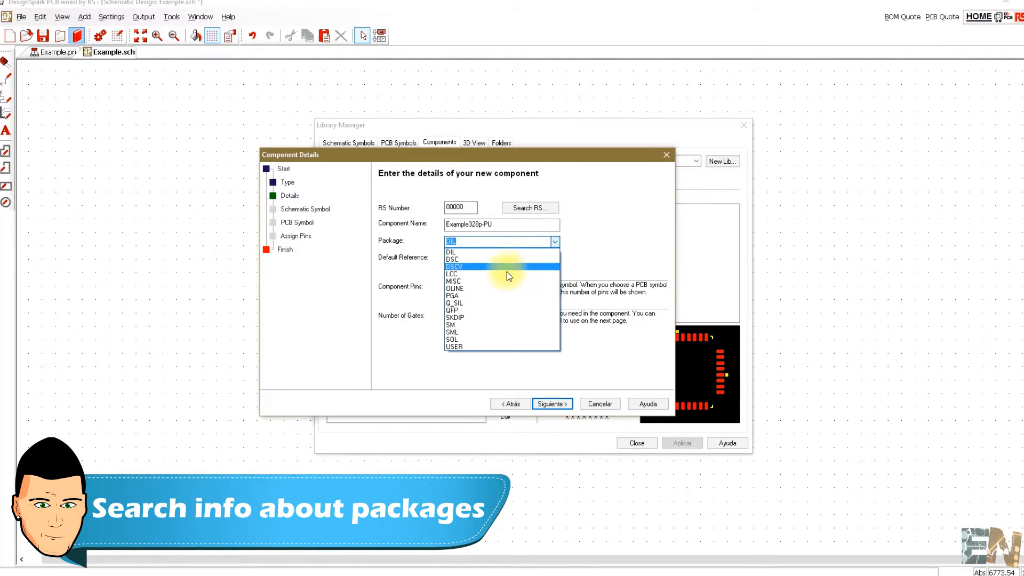
click(465, 324)
click(553, 258)
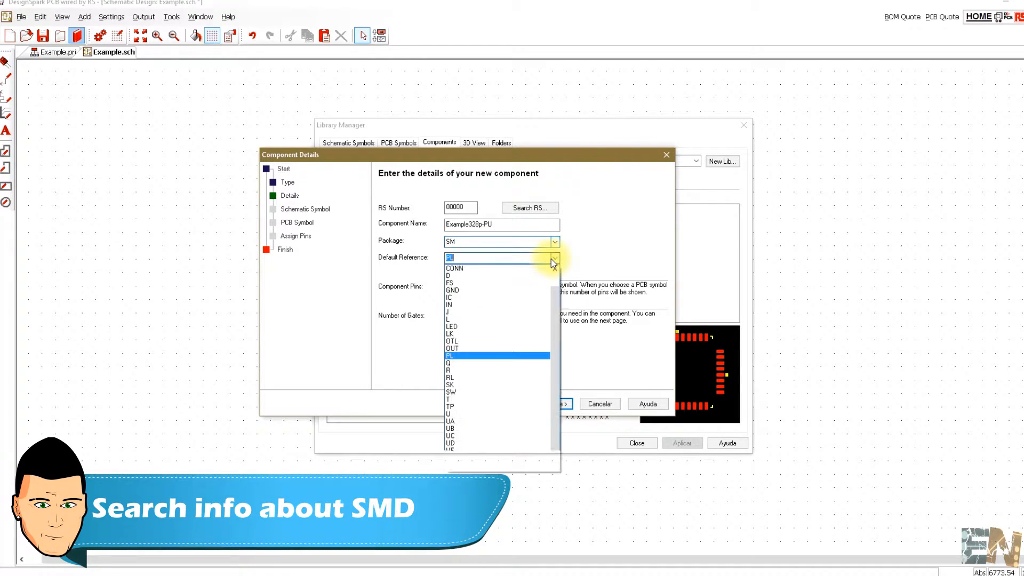
click(450, 276)
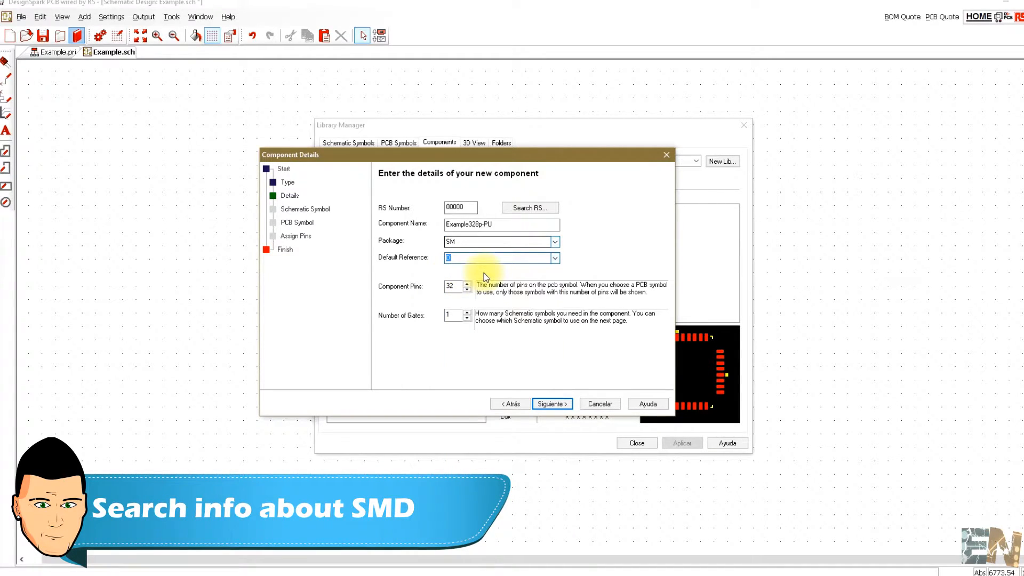
click(555, 404)
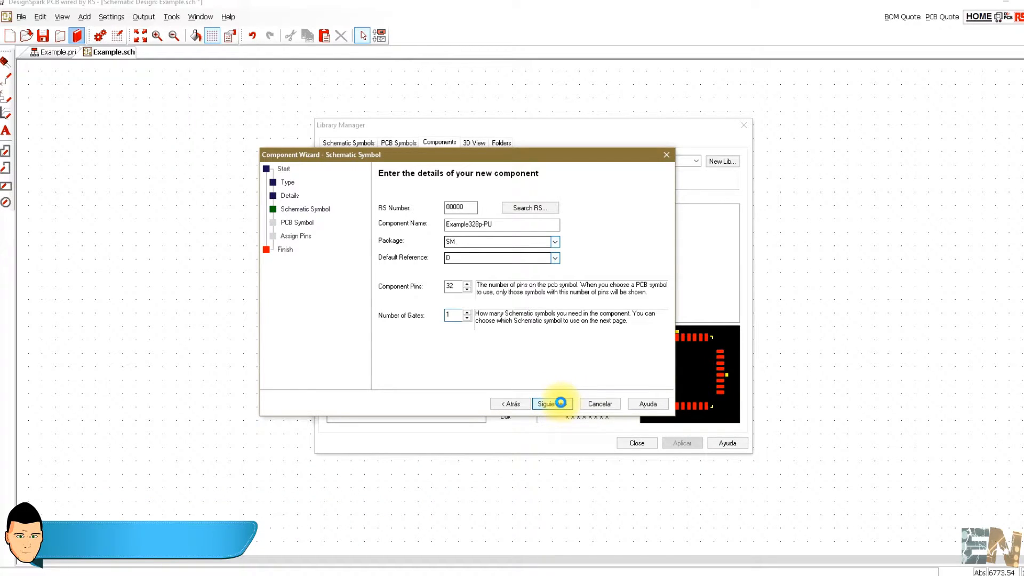
click(561, 403)
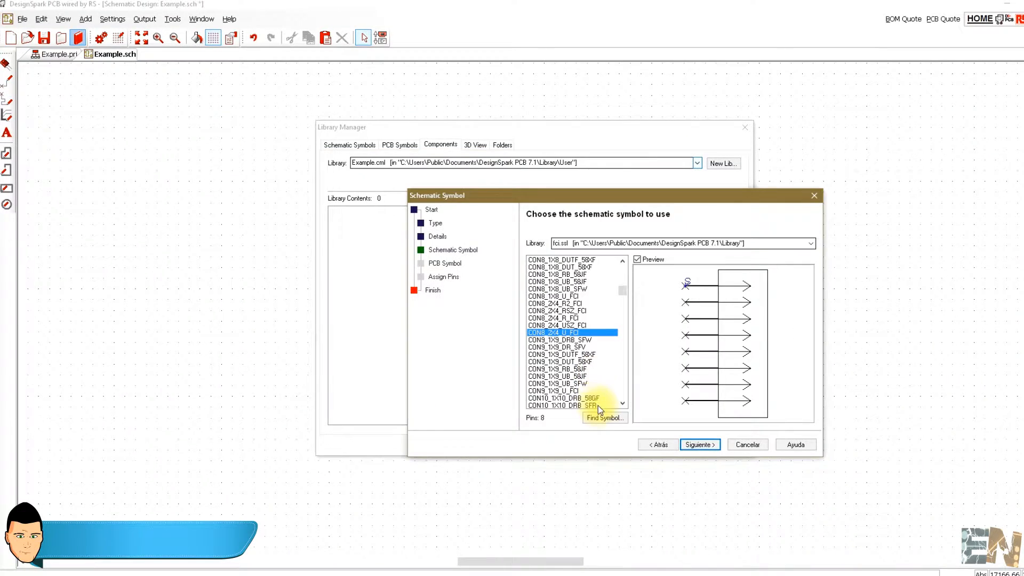
Find schematic symbols with 32 terminals and choose the highlighted 28LV64A symbol with the _L suffix from the microchip library
click(604, 416)
click(419, 182)
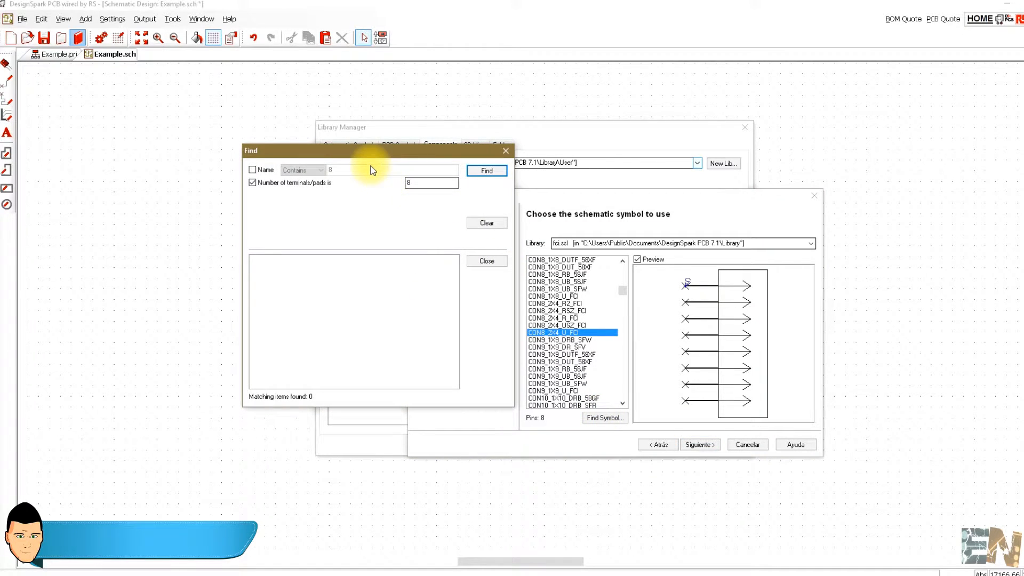
click(252, 183)
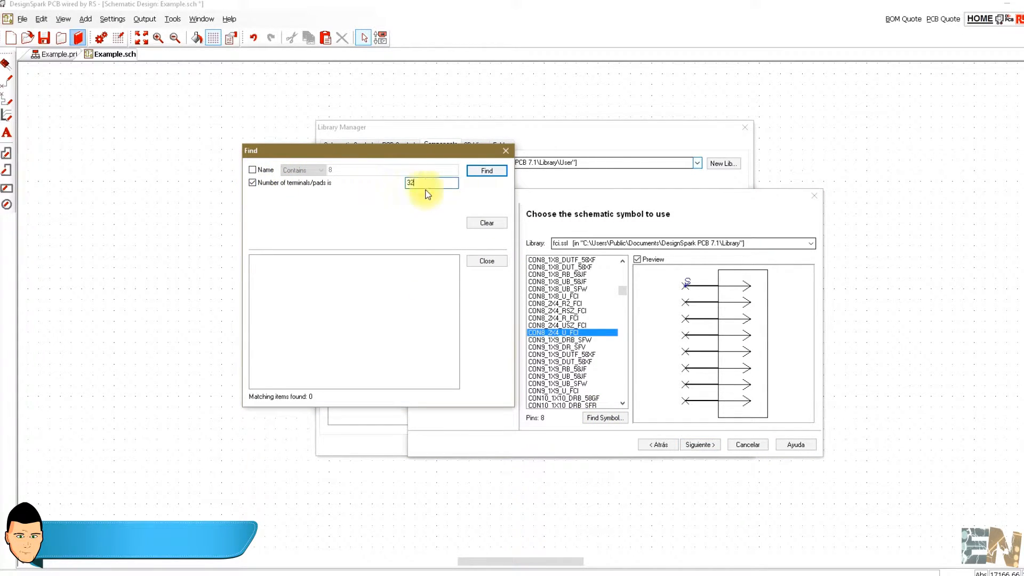
click(487, 170)
click(366, 322)
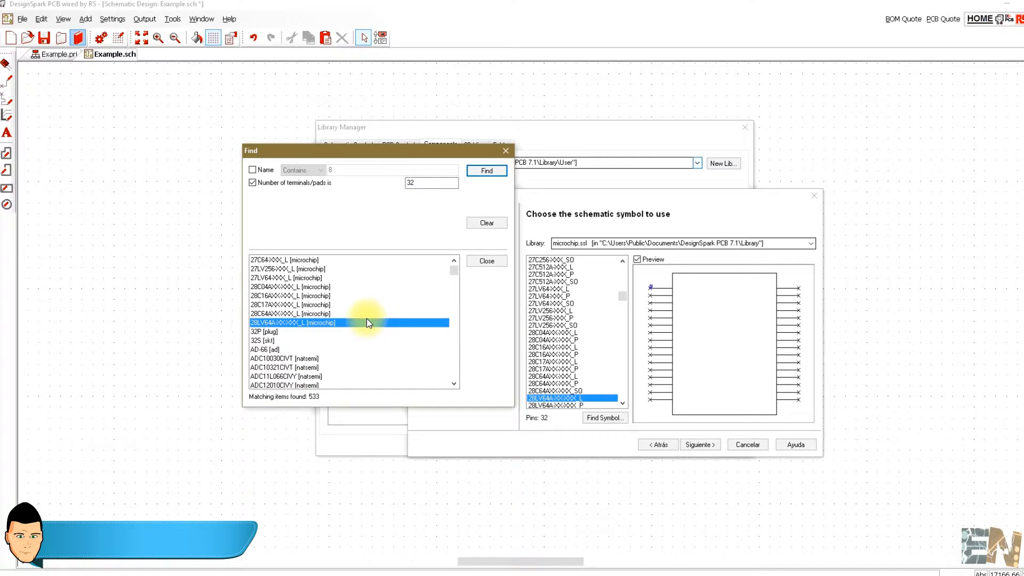
click(486, 260)
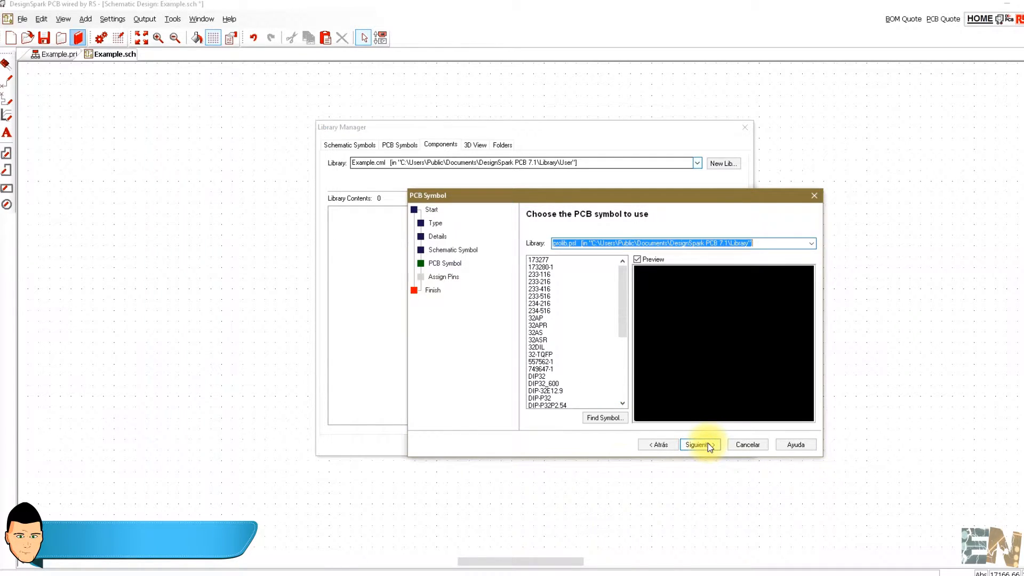
Find PCB symbols with 32 pads, choose 32M1-A from the Microcontroladores library, and continue to pin assignment
click(608, 419)
click(485, 171)
scroll(342, 299, down, 3)
click(314, 297)
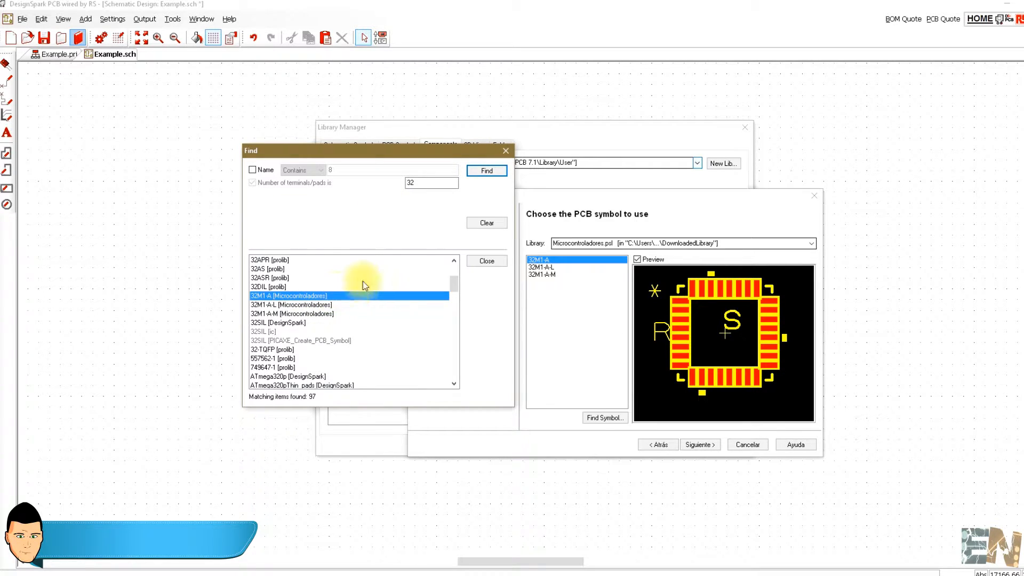
click(486, 260)
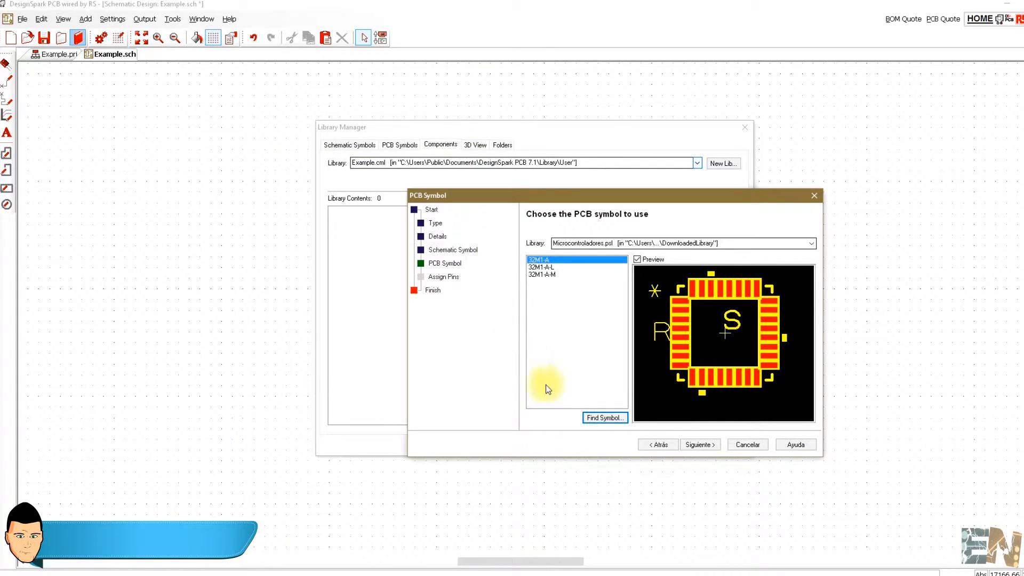
click(713, 443)
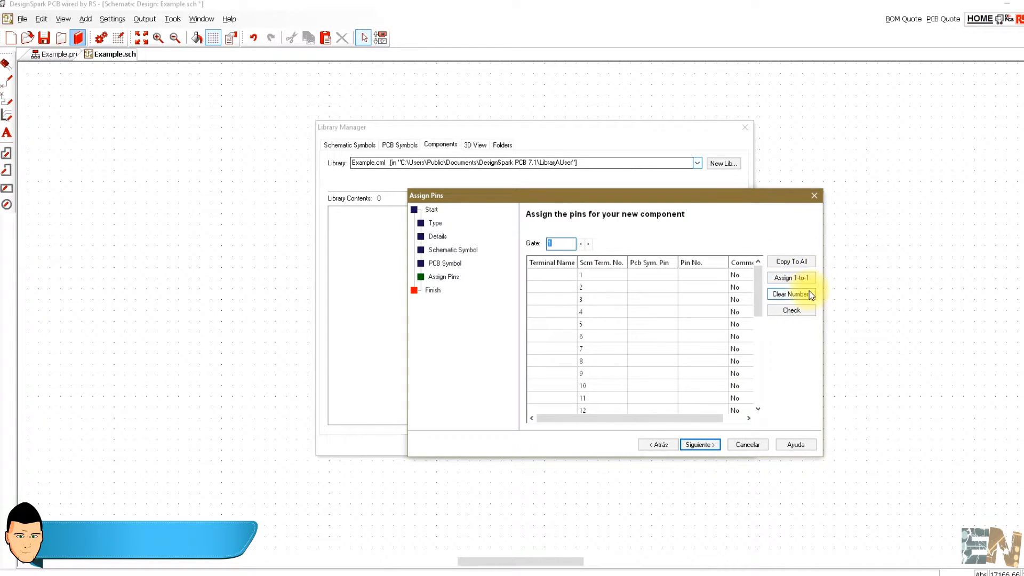
Assign the component pins one-to-one and finish the wizard, saving to the Example.cml library with editing of the component enabled
click(800, 278)
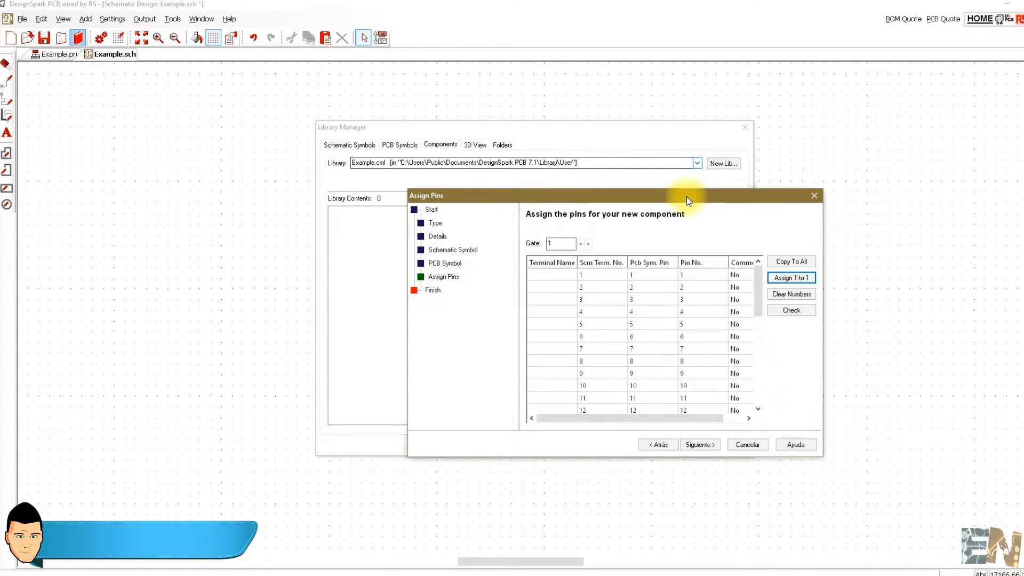
drag(687, 196, 539, 158)
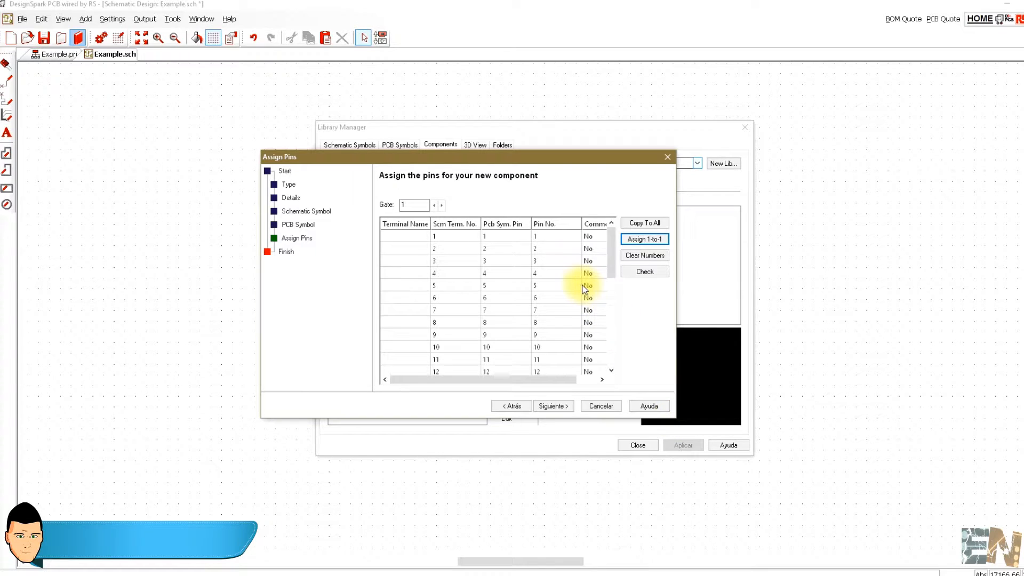
click(553, 406)
click(644, 224)
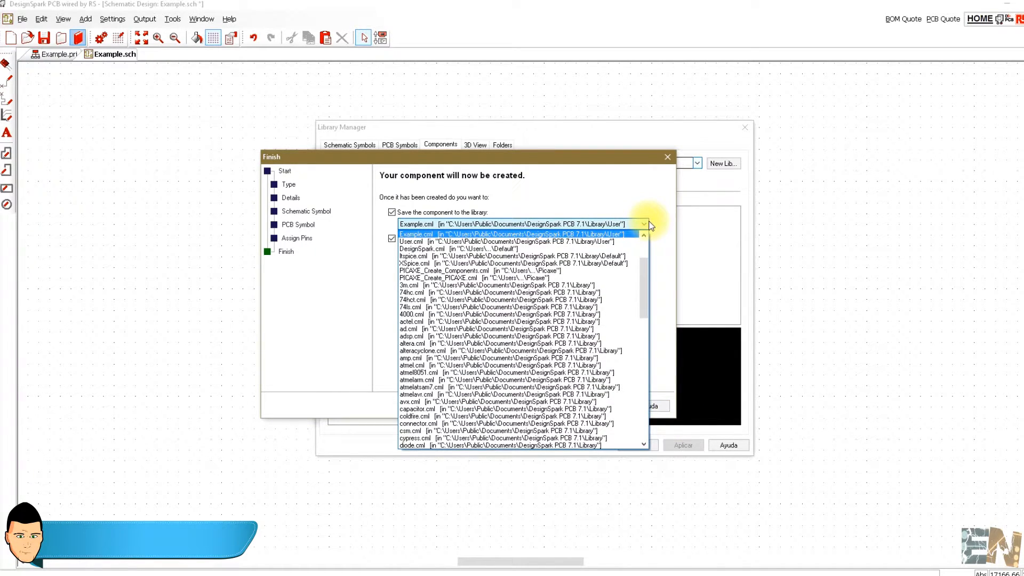
click(647, 225)
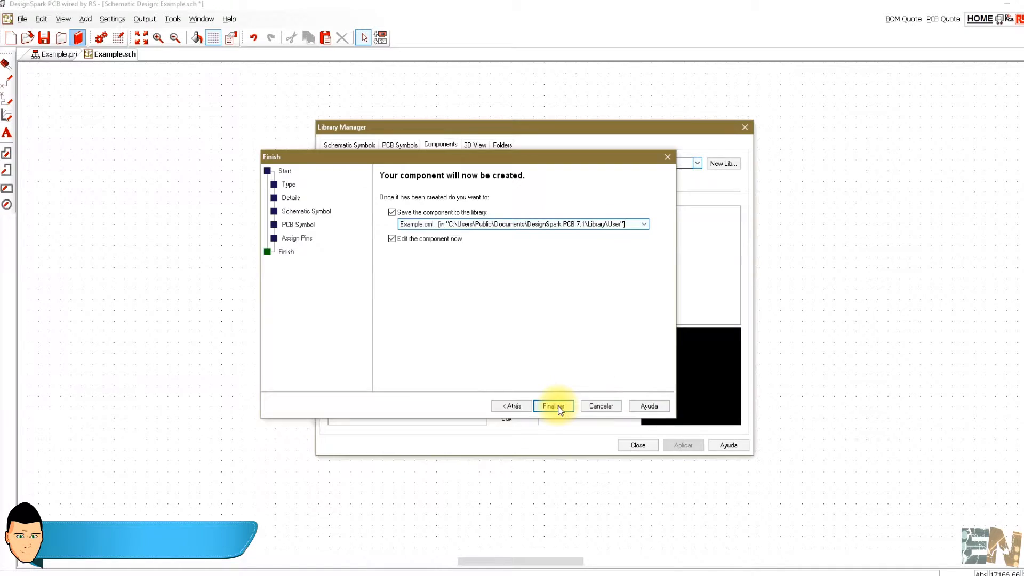
click(558, 407)
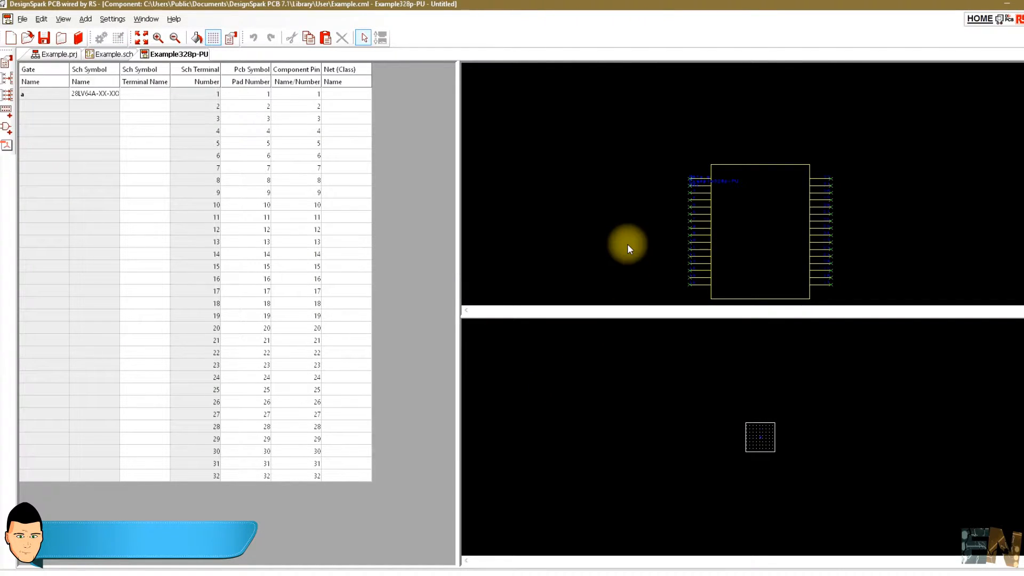
Examine the schematic symbol and the PCB symbol's pads in the component editor
scroll(885, 184, down, 1)
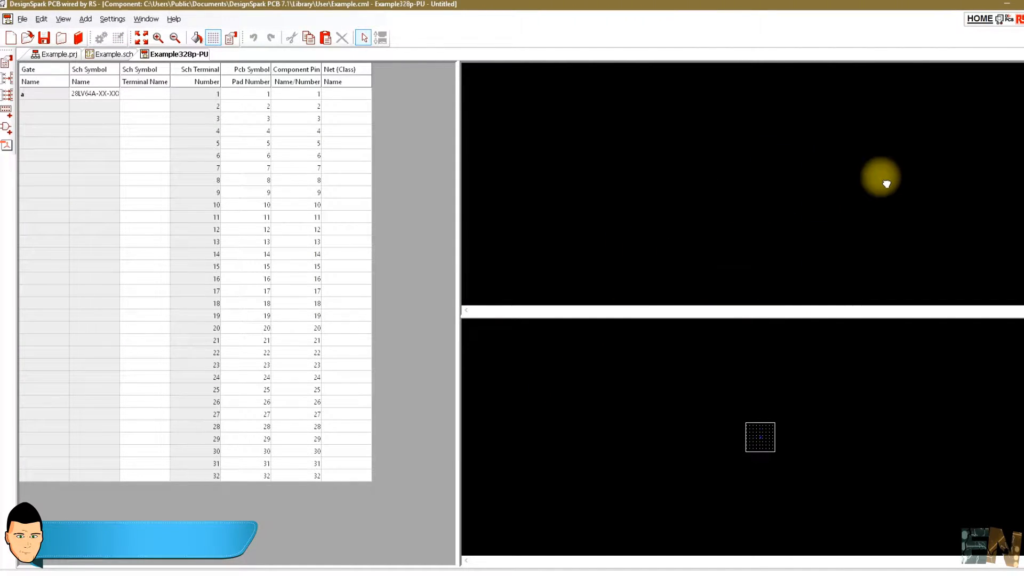
click(773, 435)
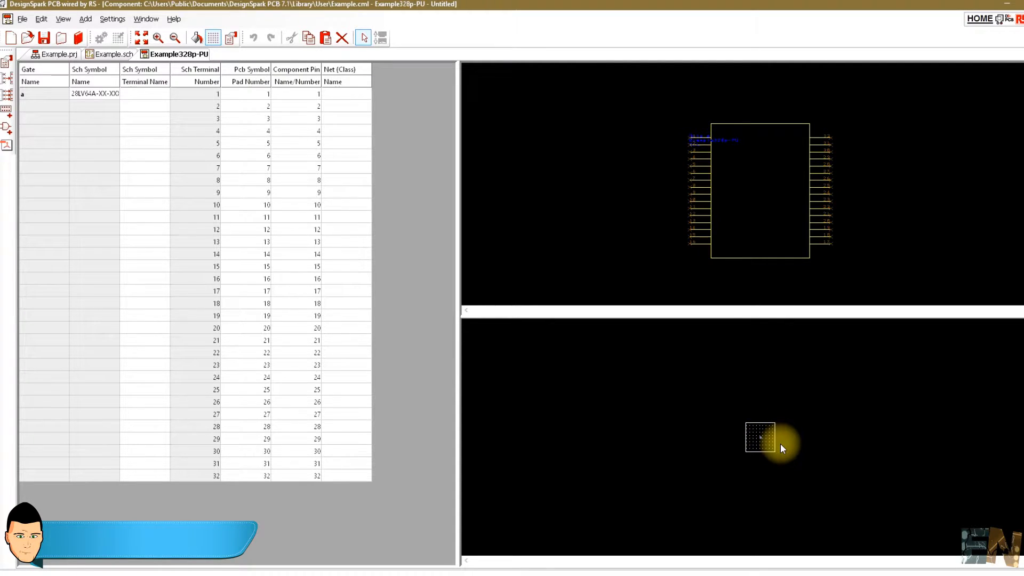
scroll(765, 438, up, 5)
scroll(761, 437, down, 1)
scroll(753, 418, up, 1)
scroll(761, 436, up, 3)
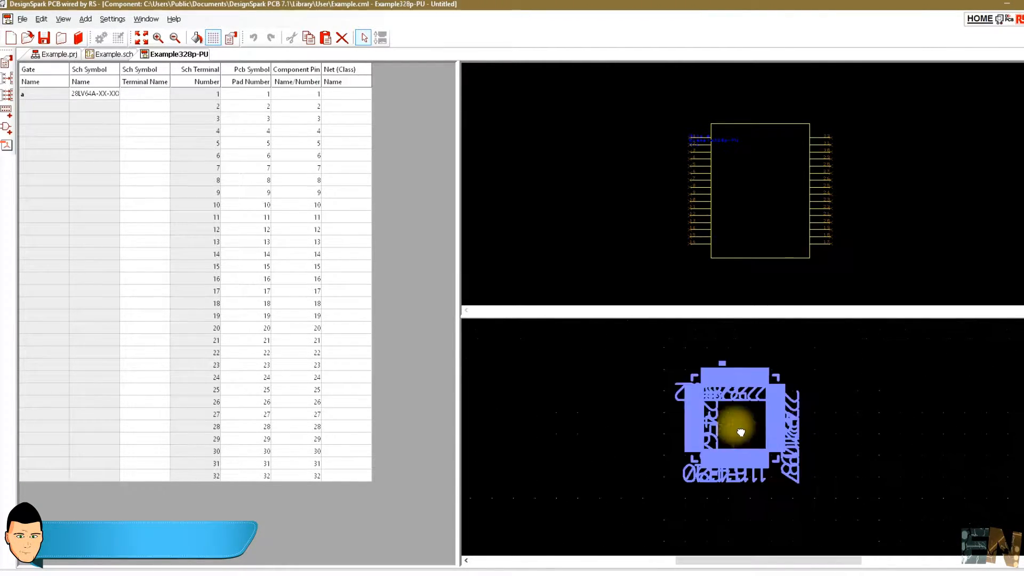
click(668, 415)
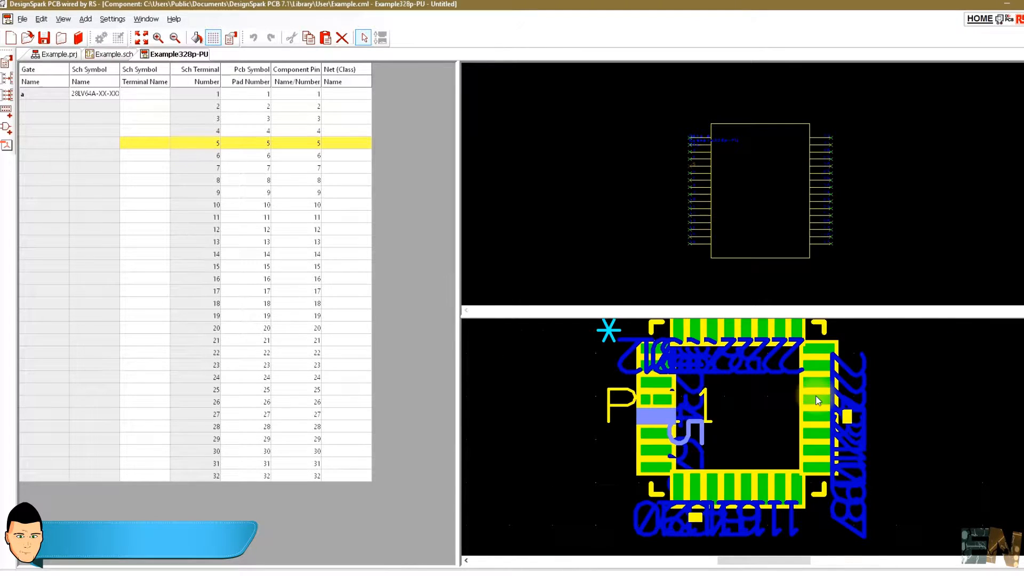
scroll(763, 437, down, 2)
Open the component's 32-terminal schematic symbol for editing
click(727, 201)
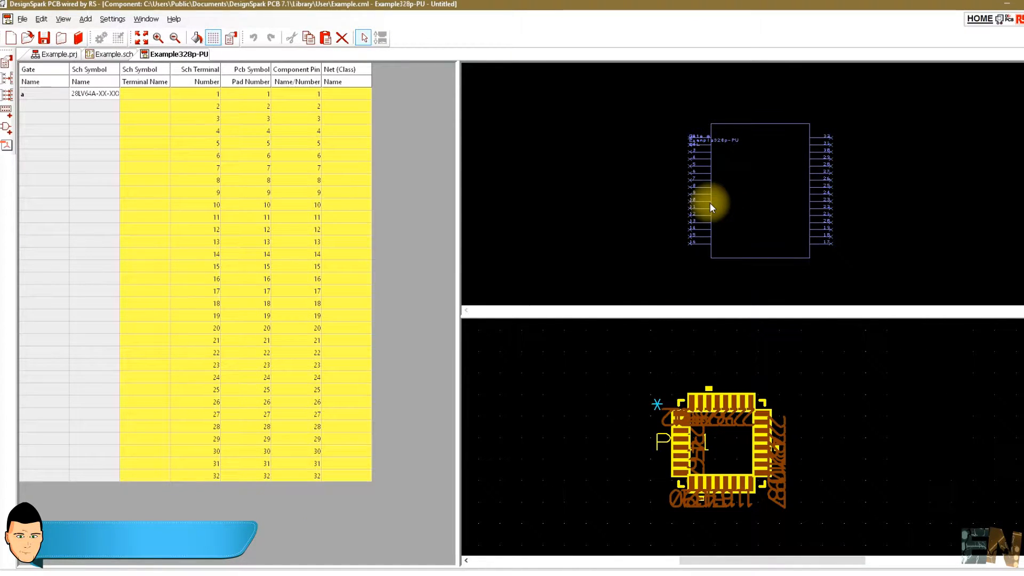
right_click(712, 204)
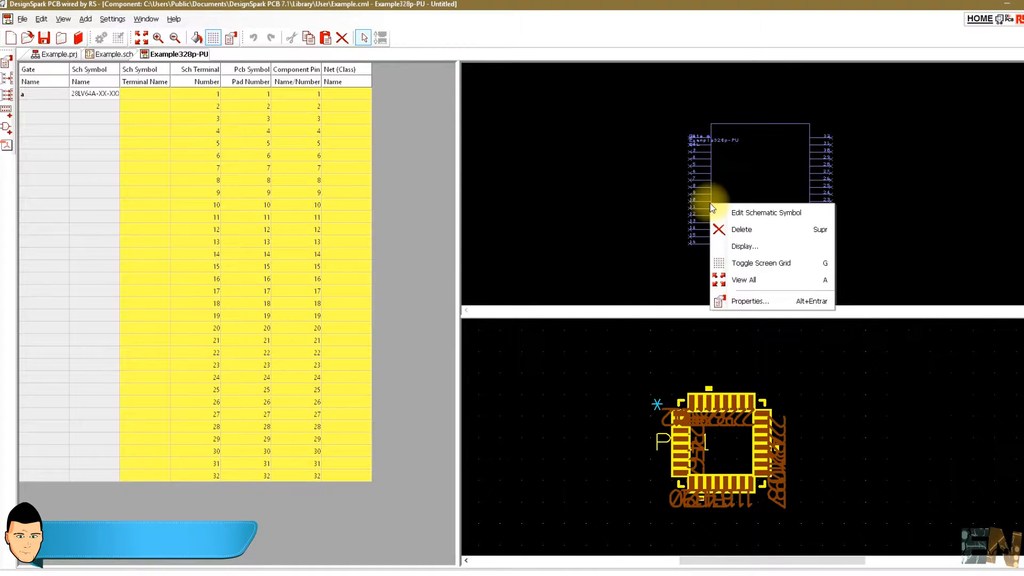
click(751, 214)
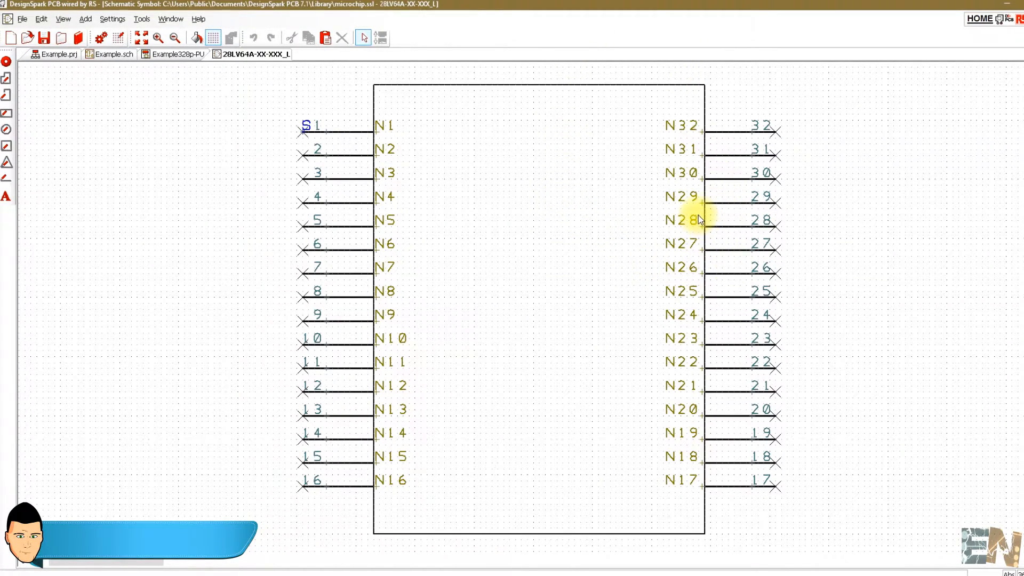
scroll(374, 318, down, 2)
scroll(539, 309, up, 2)
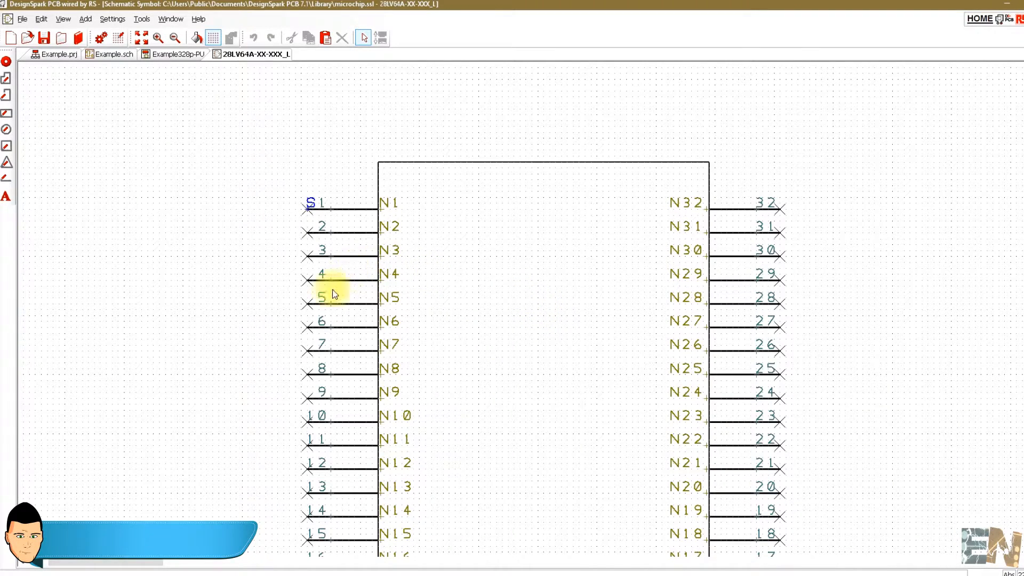
Rotate pins 9 to 16 of the schematic symbol by 90 degrees and place them along the body's bottom edge
click(350, 400)
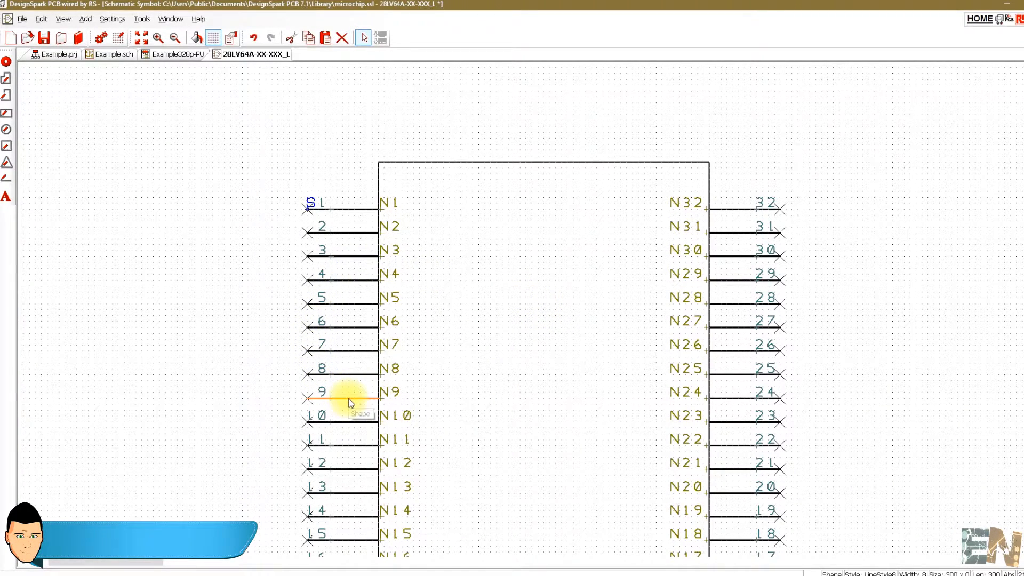
middle_drag(514, 398, 494, 312)
drag(256, 298, 336, 481)
right_click(340, 482)
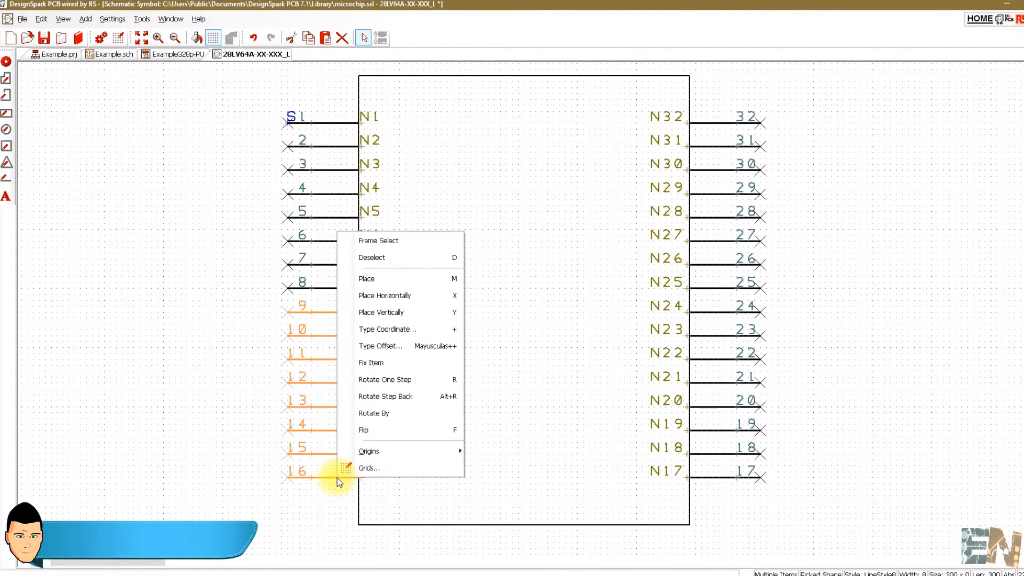
click(386, 413)
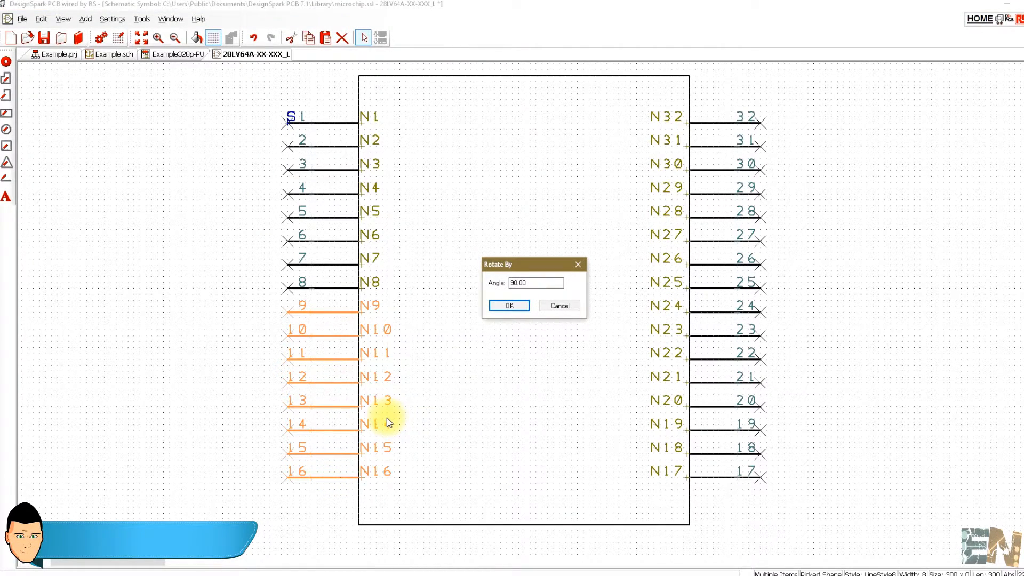
click(526, 307)
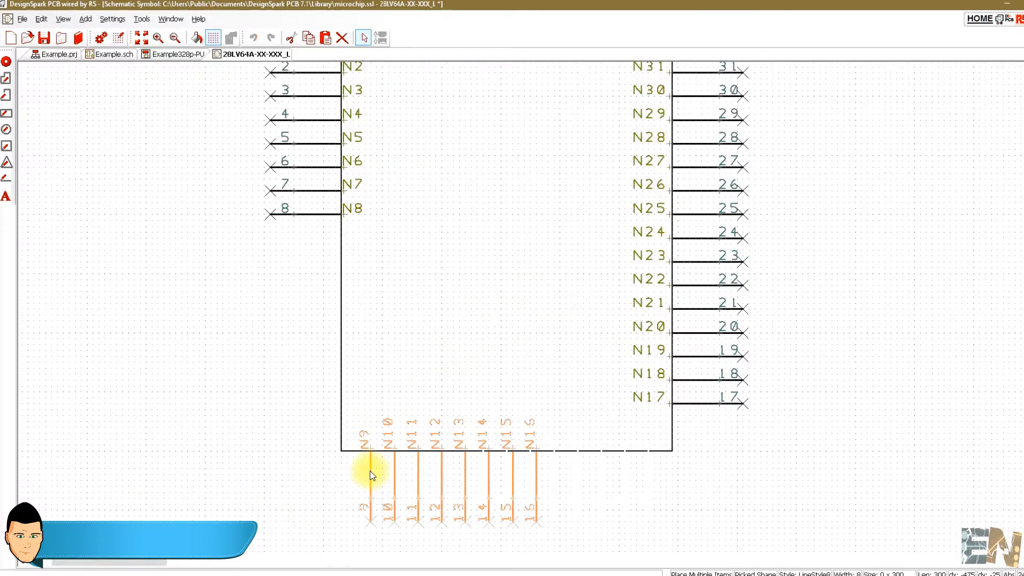
drag(370, 472, 366, 468)
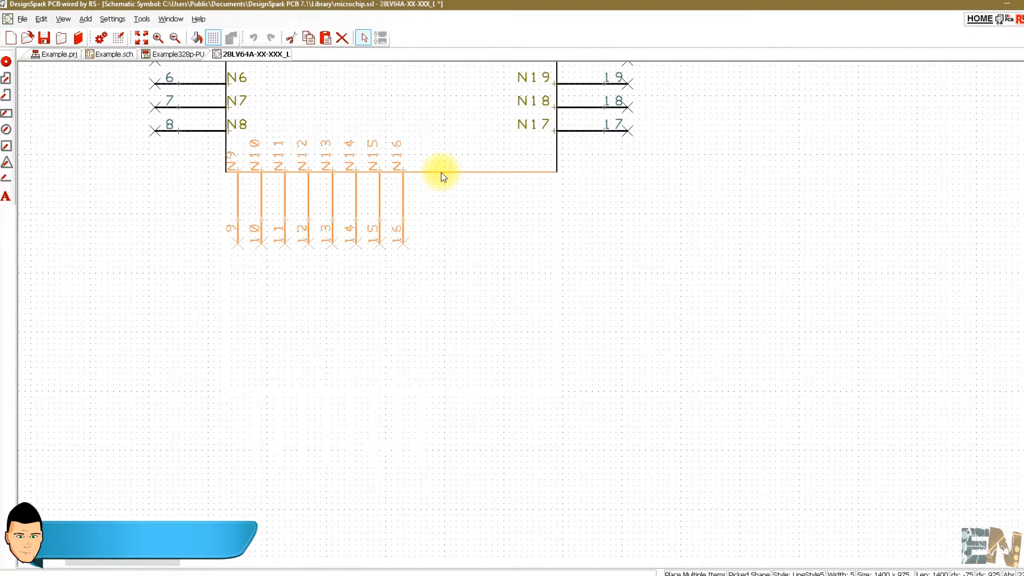
Reshape the symbol body into a square with pins 25 to 32 along its top edge and 17 to 24 on its right edge
drag(441, 171, 441, 158)
middle_drag(516, 202, 547, 458)
drag(754, 114, 588, 459)
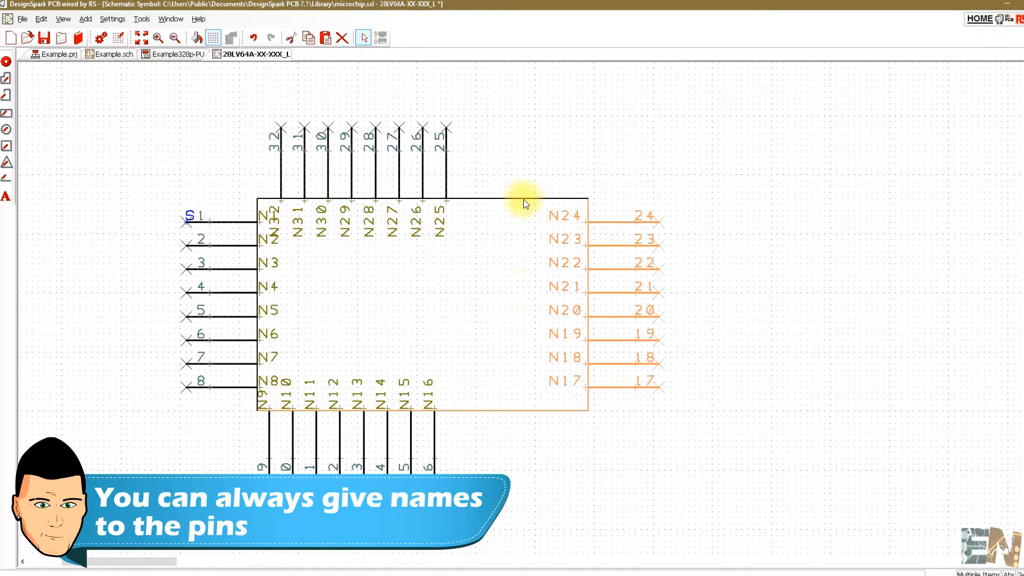
drag(588, 329, 472, 328)
click(661, 383)
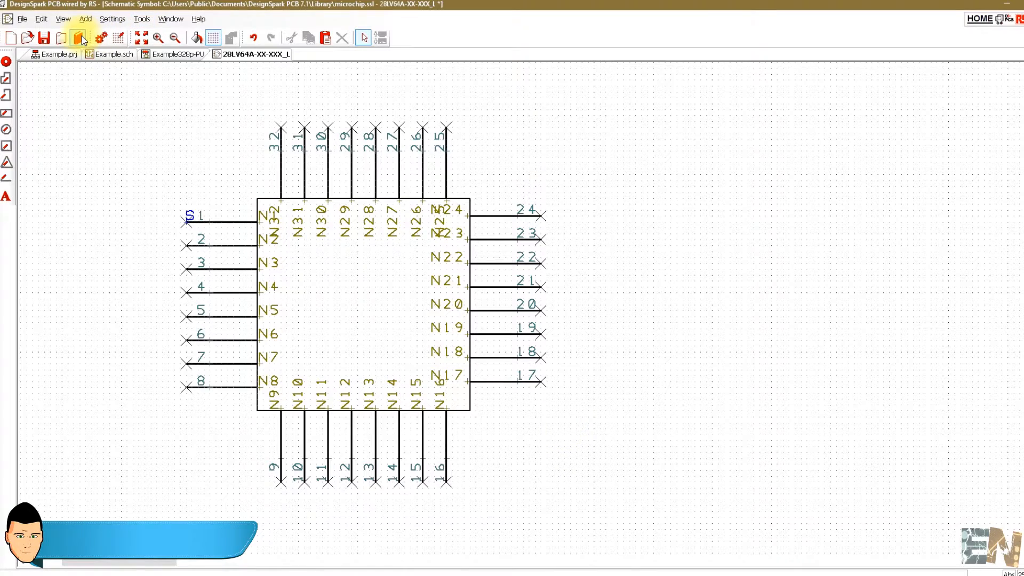
Save the edited schematic symbol as Example_sch in a new schematic symbol library named Example in the User folder
click(47, 39)
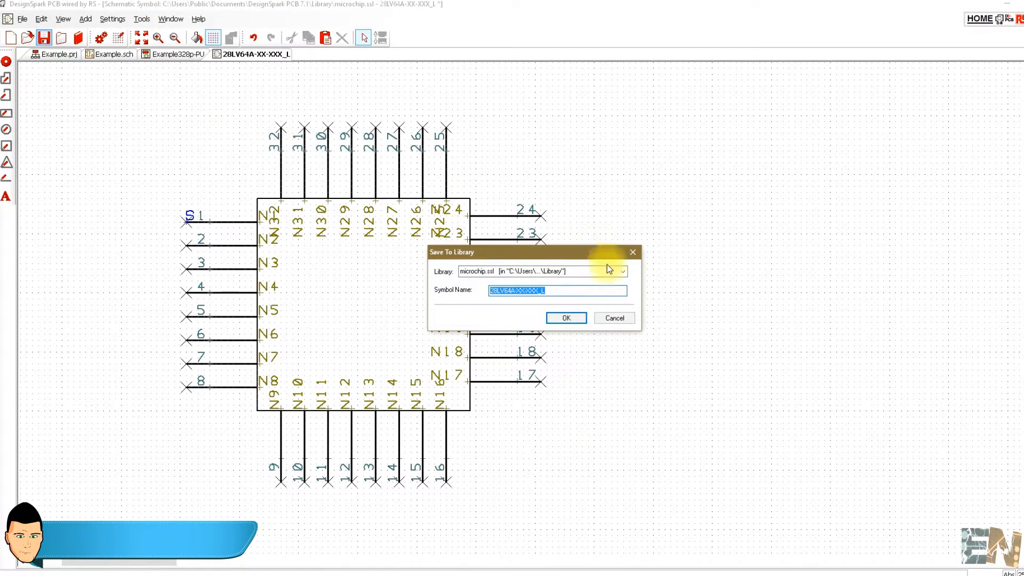
text(Example_sch)
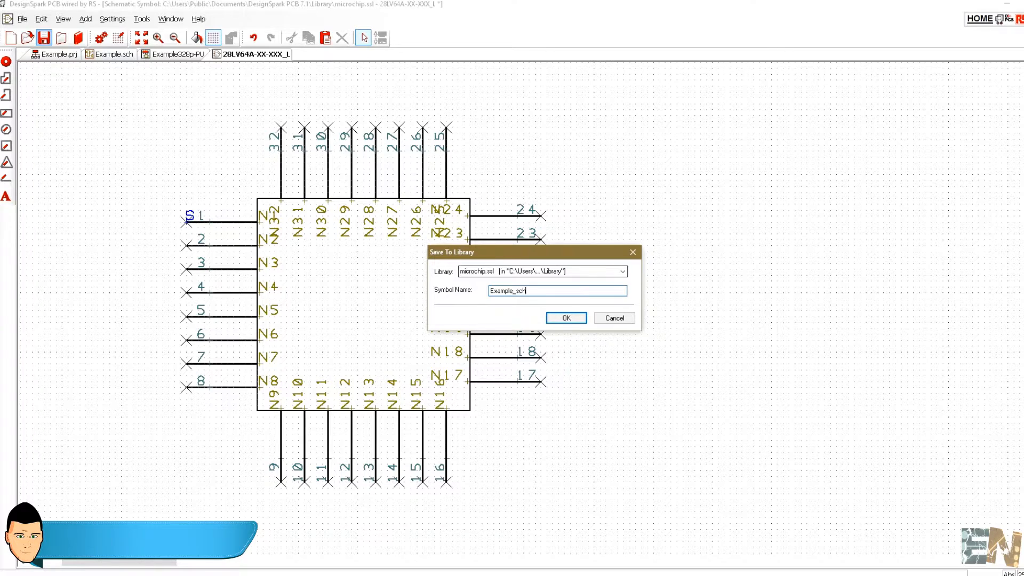
click(622, 271)
click(480, 280)
click(566, 318)
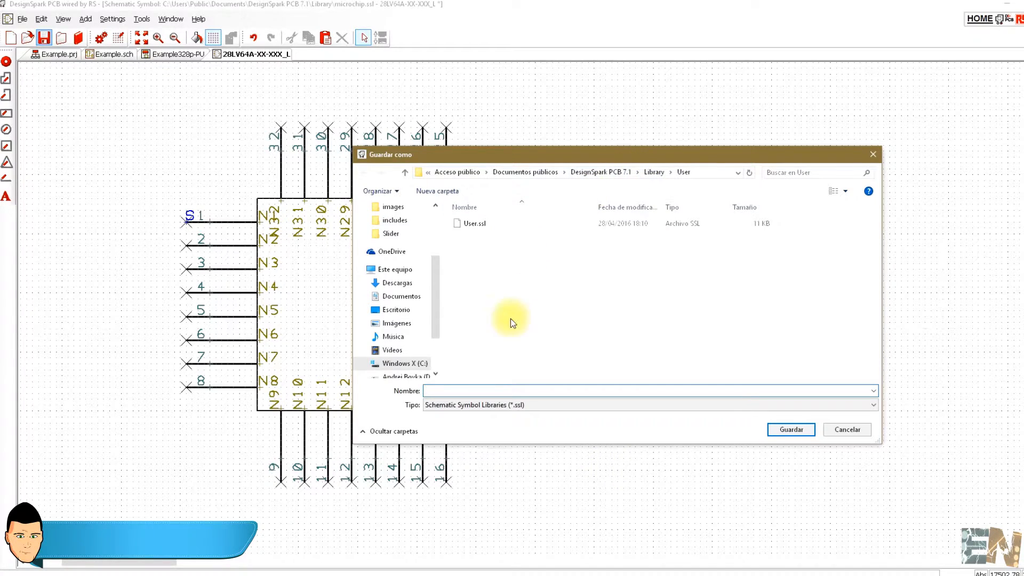
text(Example)
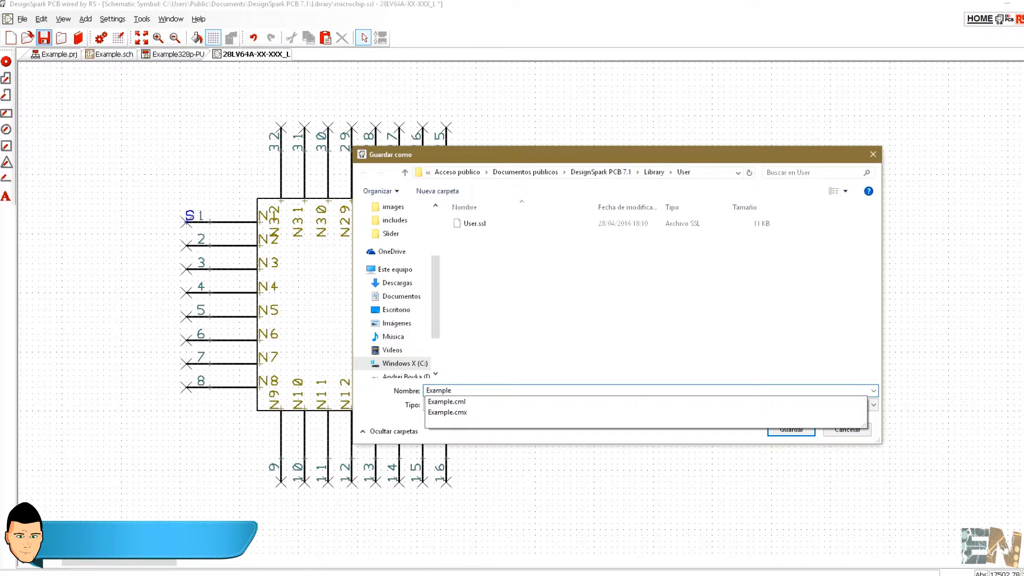
click(530, 343)
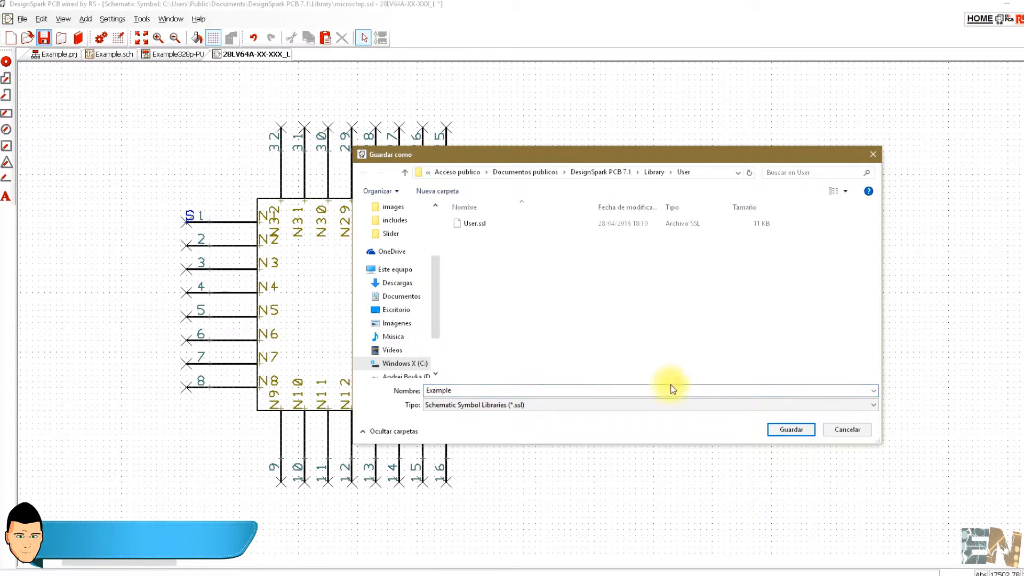
click(792, 429)
key(Return)
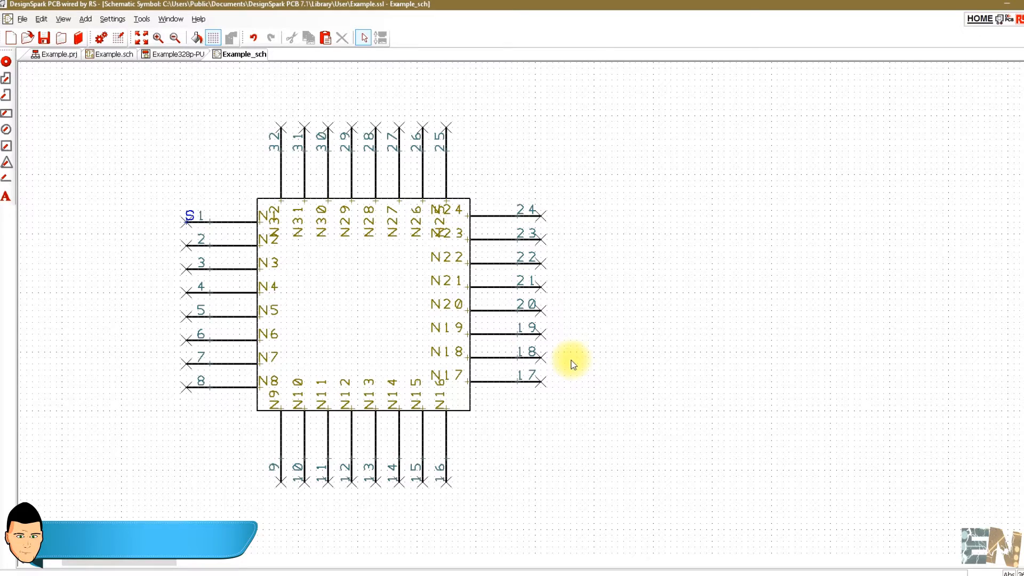
Replace the Example328p-PU component's gate symbol with Example_sch from the Example.ssl library
click(176, 54)
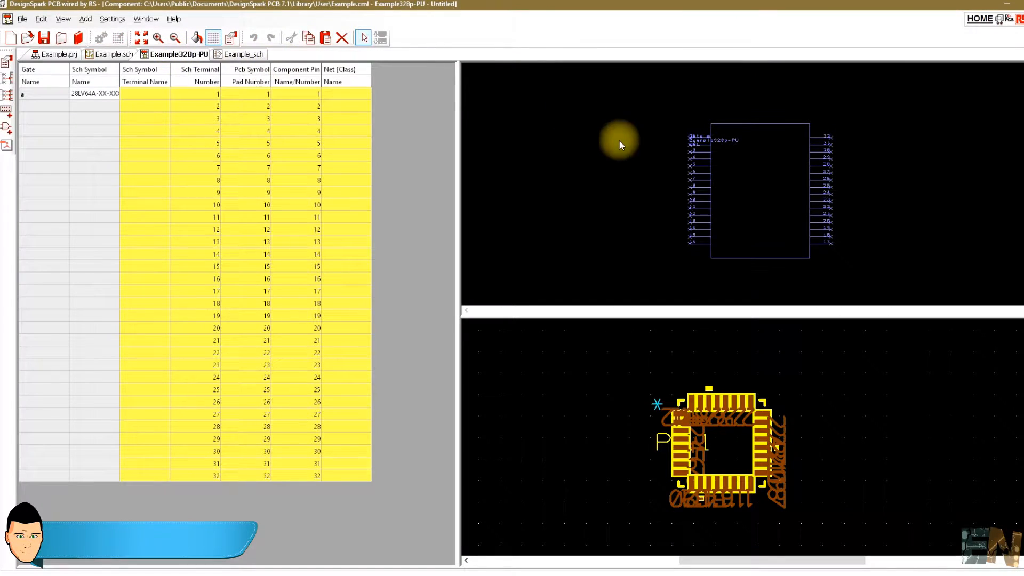
right_click(709, 206)
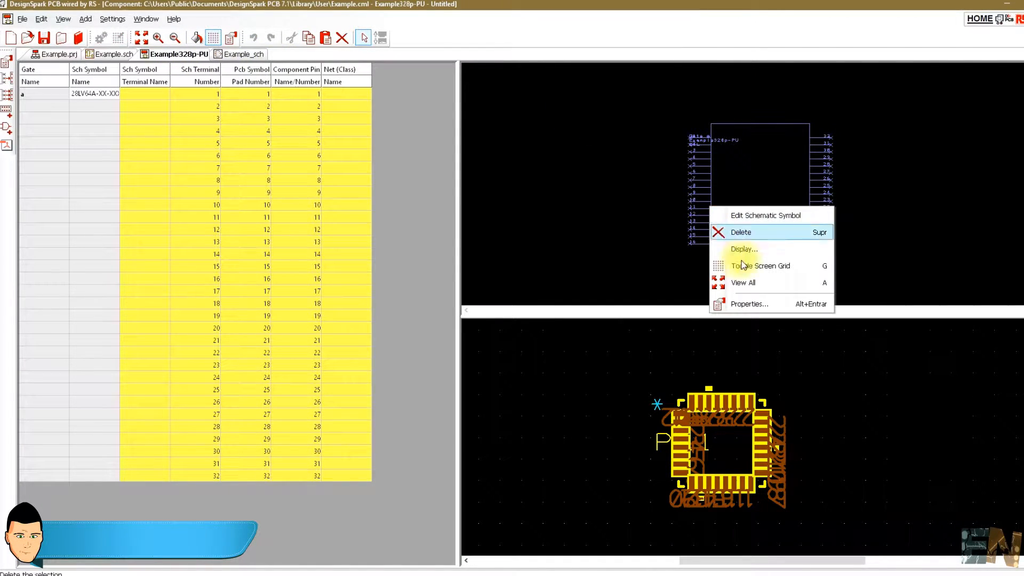
click(756, 299)
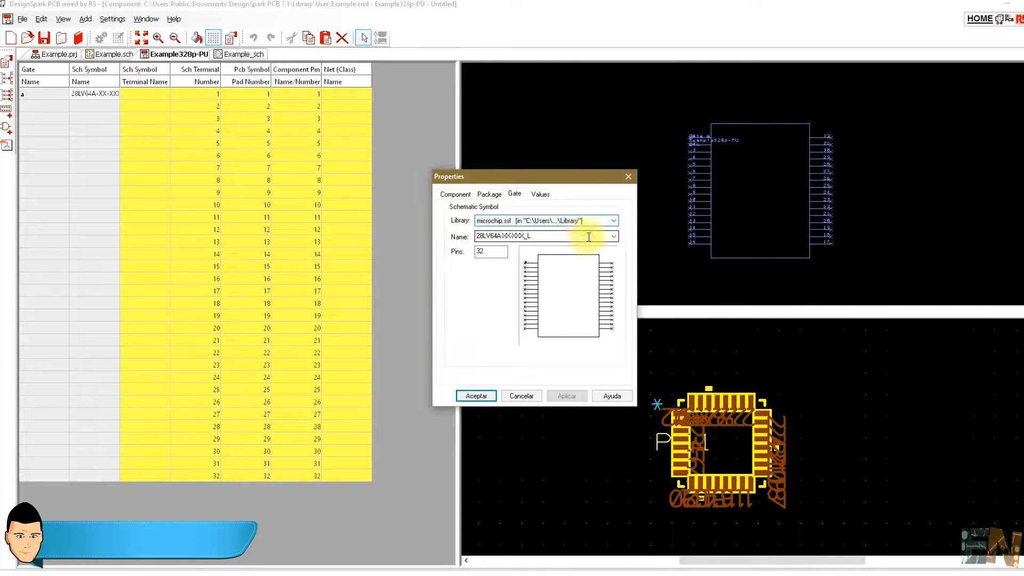
click(615, 221)
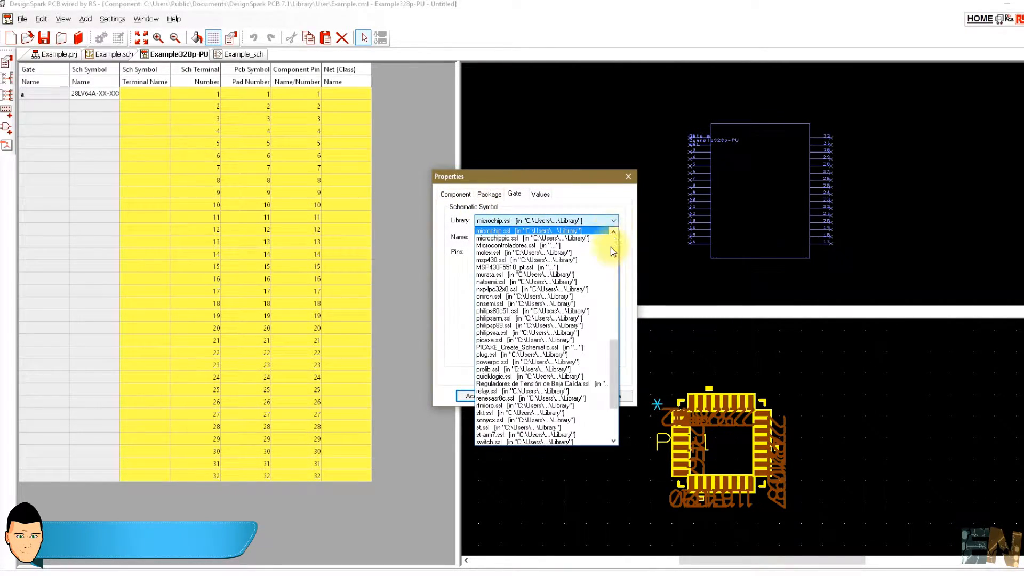
click(600, 239)
click(614, 236)
click(523, 247)
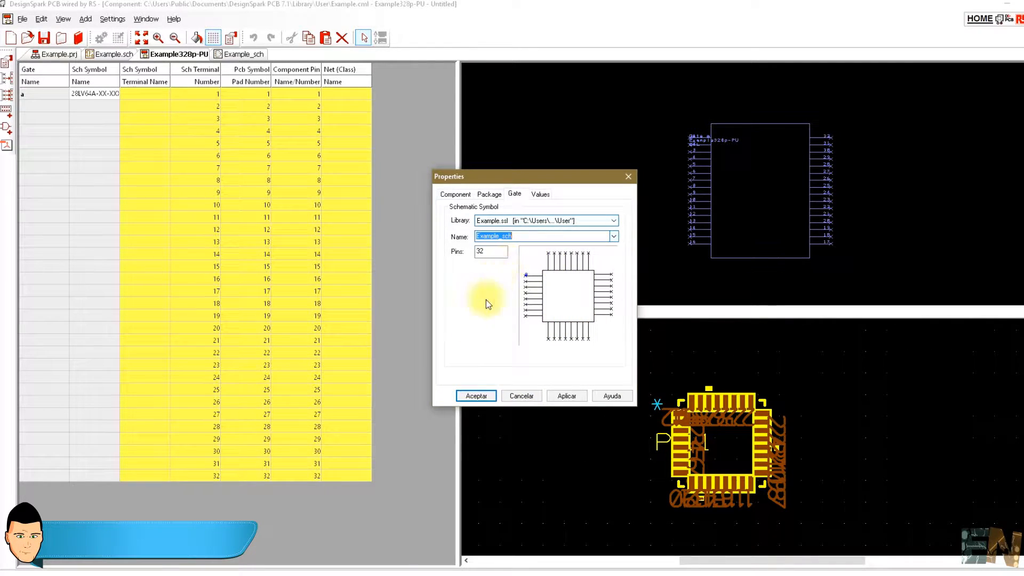
click(474, 395)
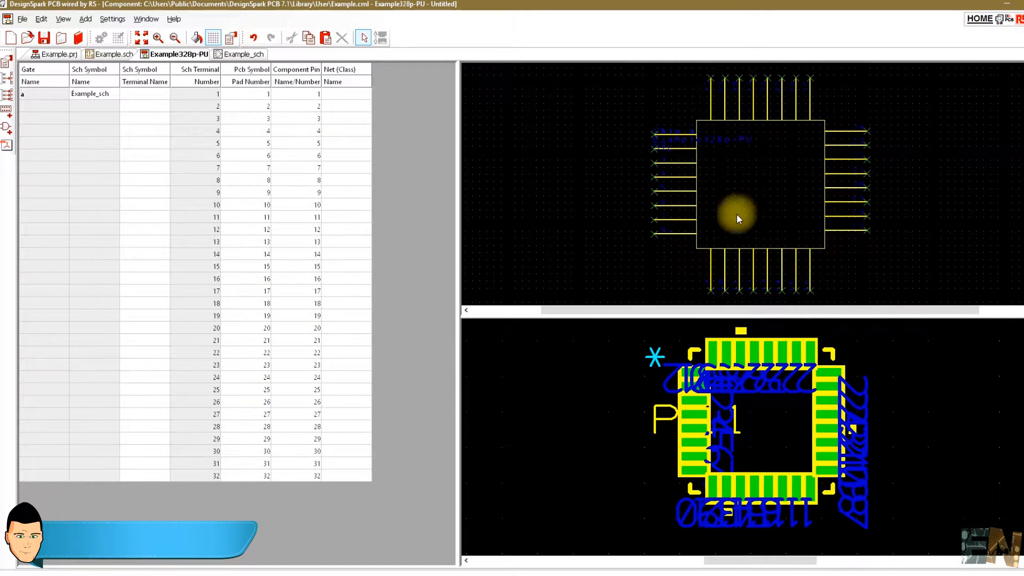
Save the Example328p-PU component to the Example.cml library, overwriting the existing version
click(45, 39)
click(566, 318)
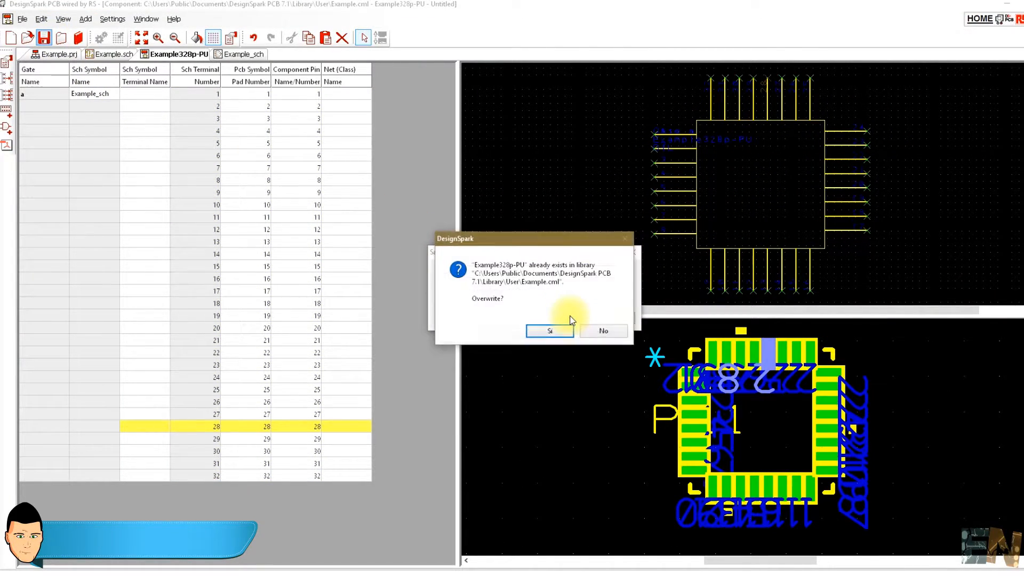
click(555, 332)
Open the component's 32M1-A PCB symbol for editing
right_click(827, 366)
click(564, 454)
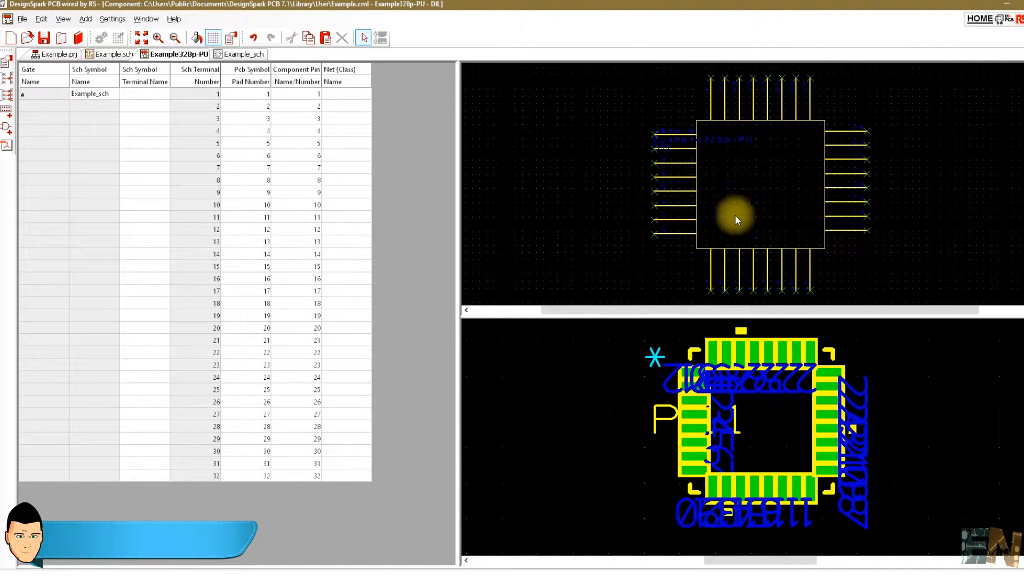
right_click(696, 354)
click(730, 359)
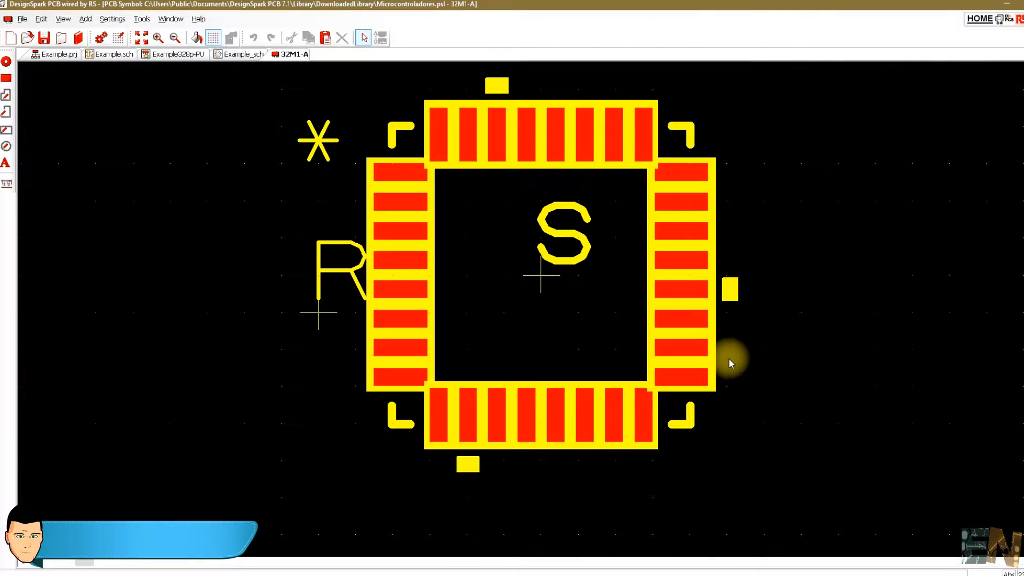
scroll(539, 306, down, 2)
mouse_move(412, 320)
mouse_down()
mouse_move(619, 222)
mouse_move(617, 160)
mouse_up()
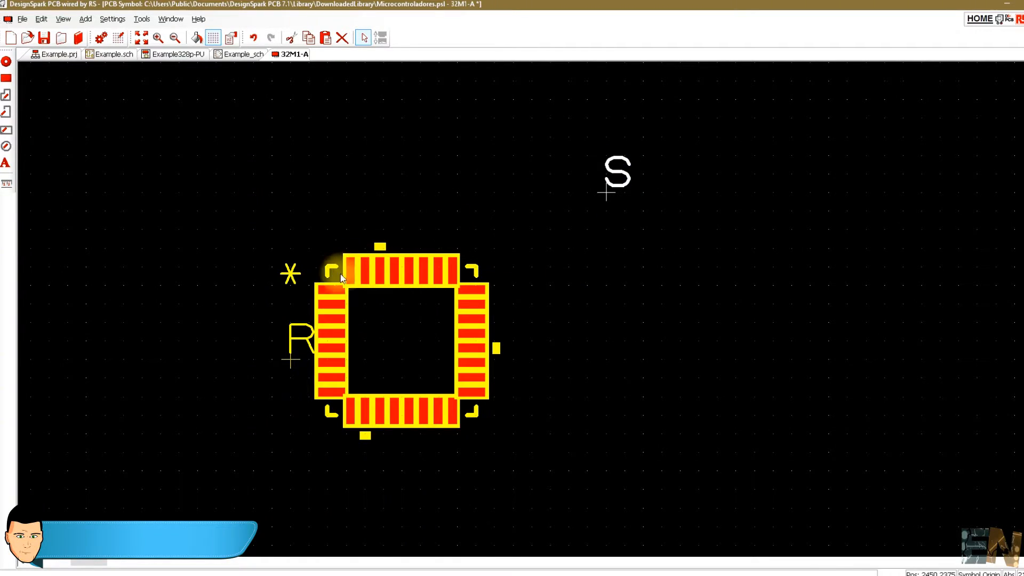
mouse_move(288, 270)
mouse_down()
mouse_move(576, 155)
mouse_move(594, 173)
mouse_up()
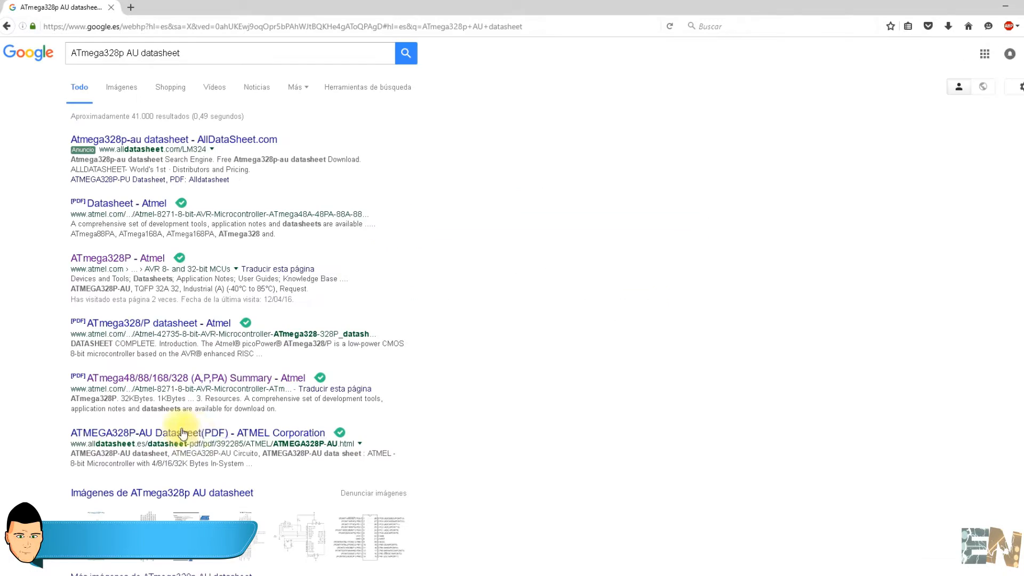
Open the ATMEGA328P-AU datasheet from the web search results and find the 32A package drawing in its Packaging Information section
click(207, 436)
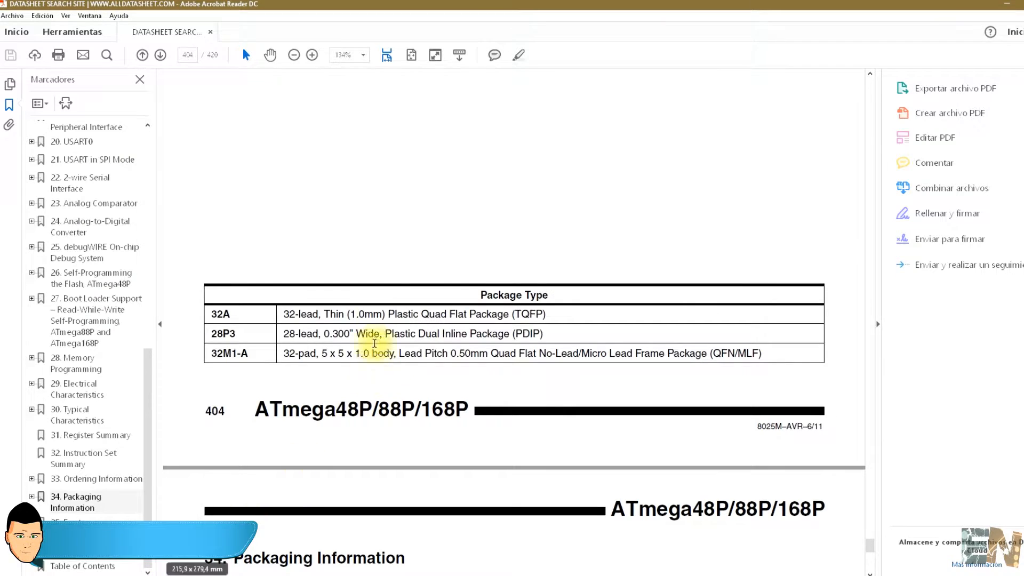
scroll(383, 233, down, 4)
scroll(399, 276, down, 4)
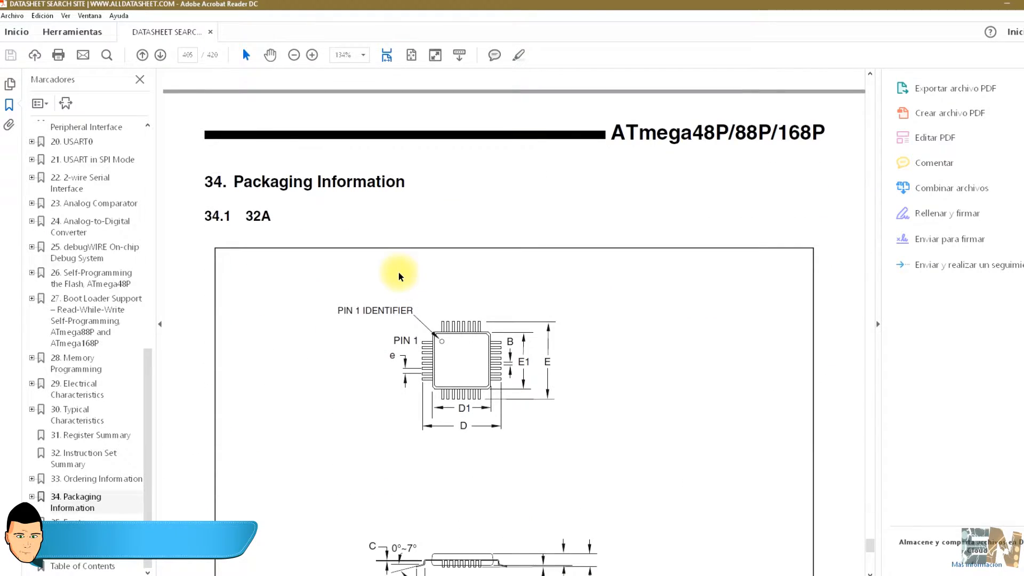
scroll(400, 273, down, 2)
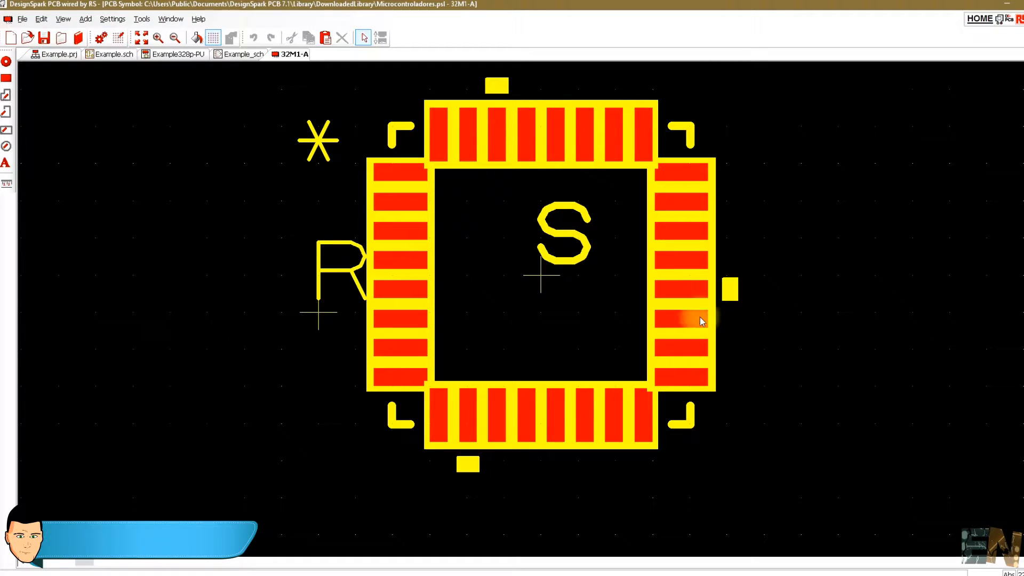
In DesignSpark PCB, move the S and R texts and the asterisk off the 32M1-A footprint to the empty area beside it
scroll(812, 210, down, 2)
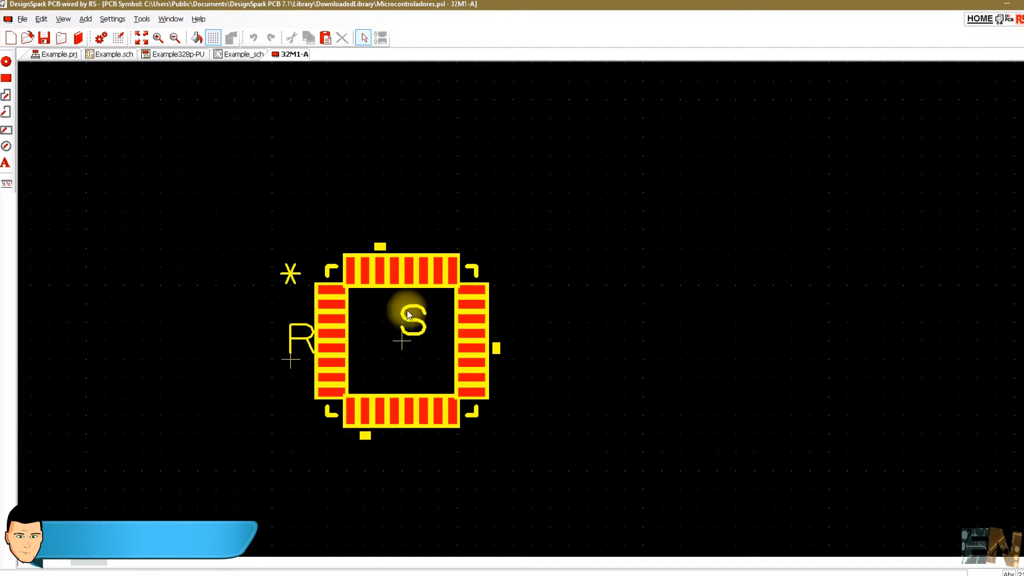
drag(411, 314, 615, 156)
drag(292, 273, 583, 171)
drag(297, 334, 577, 176)
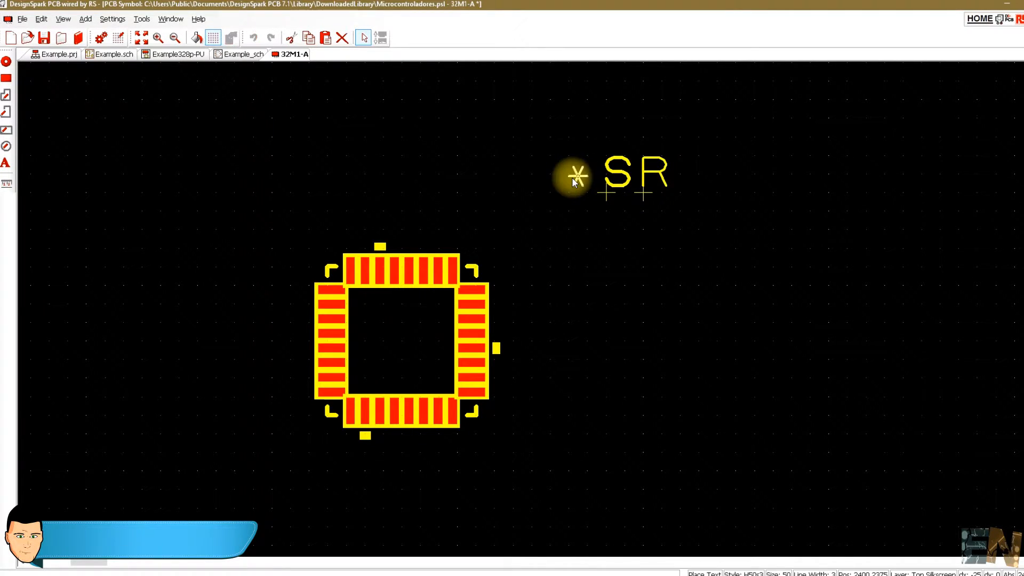
Set the PCB symbol's units to millimetres with a precision of 3 decimals
click(112, 20)
click(133, 93)
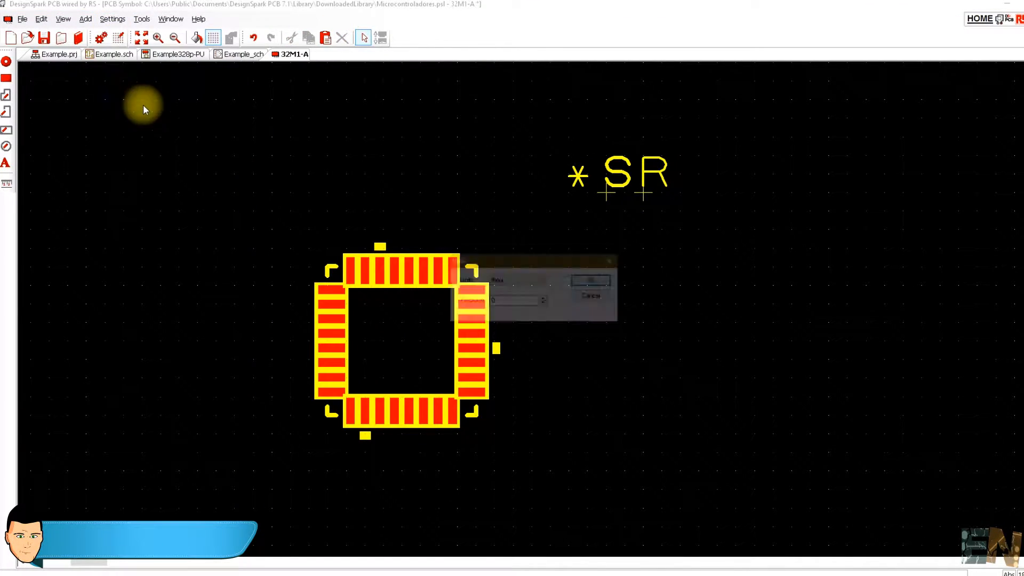
click(543, 280)
click(511, 312)
click(545, 299)
click(544, 299)
click(544, 299)
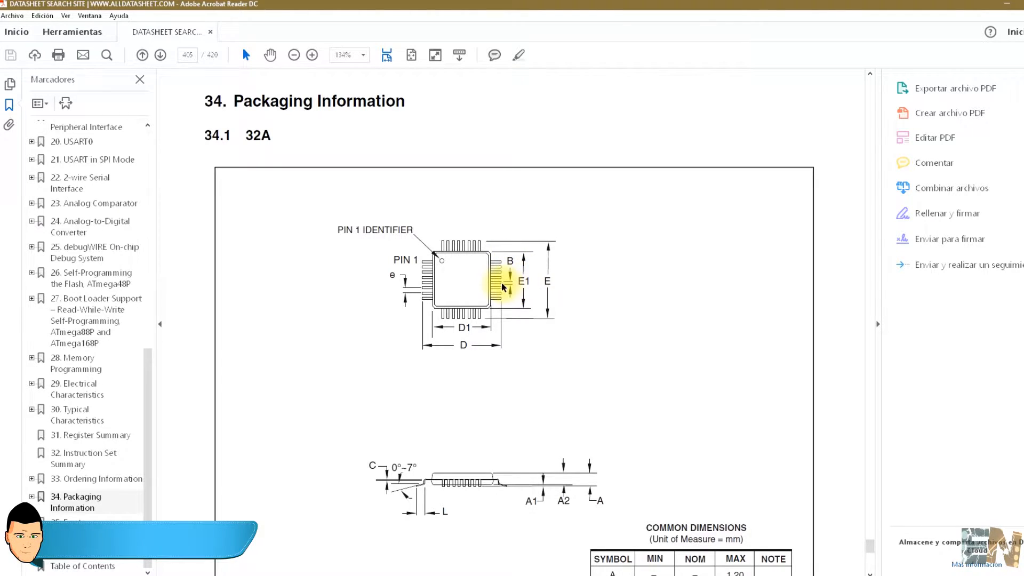
Look up the lead width B and the dimensions E and E1 in the datasheet's 32A Common Dimensions table
scroll(496, 286, down, 3)
drag(725, 499, 747, 499)
scroll(528, 347, up, 2)
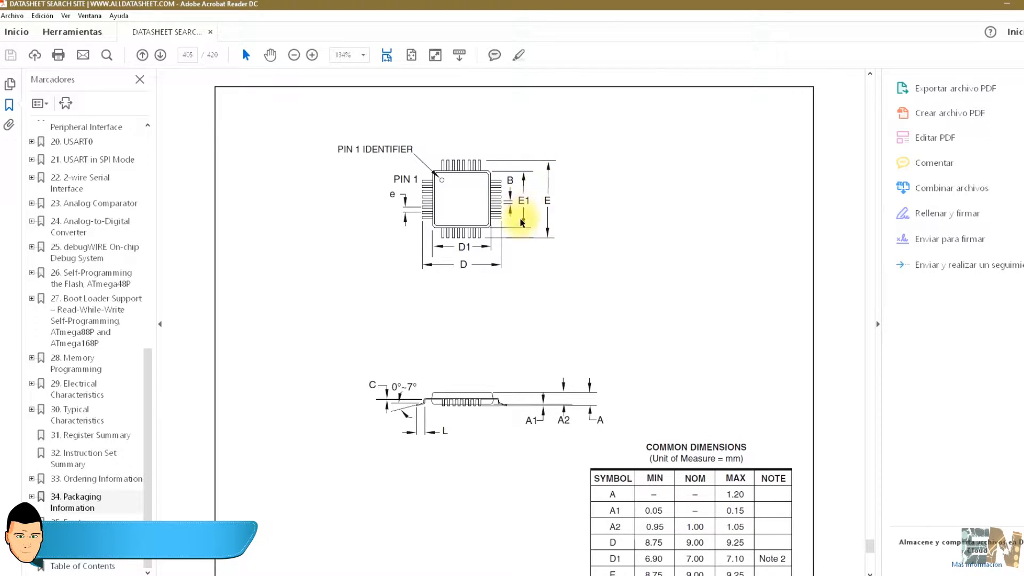
scroll(474, 234, down, 3)
drag(693, 441, 688, 456)
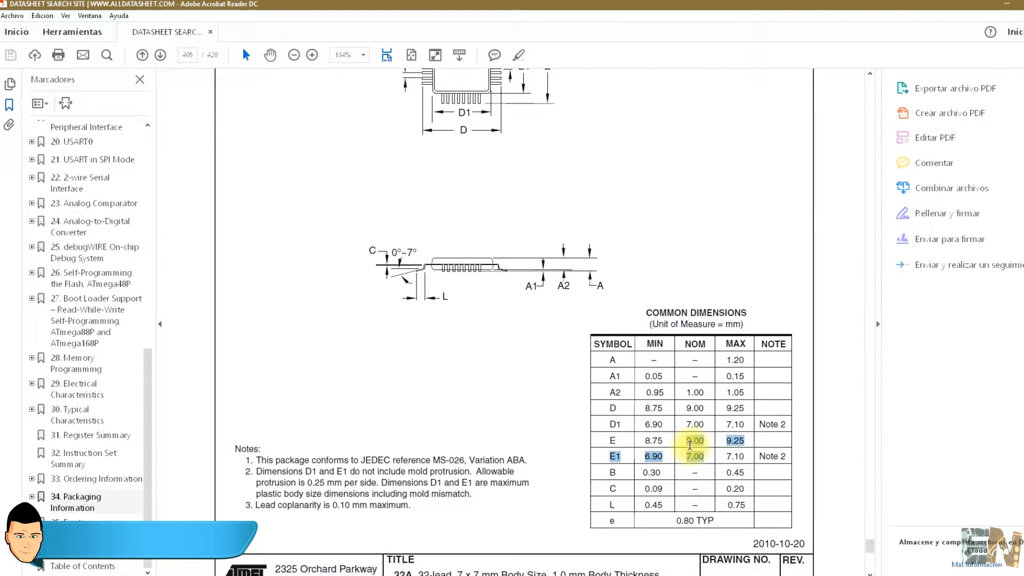
click(710, 441)
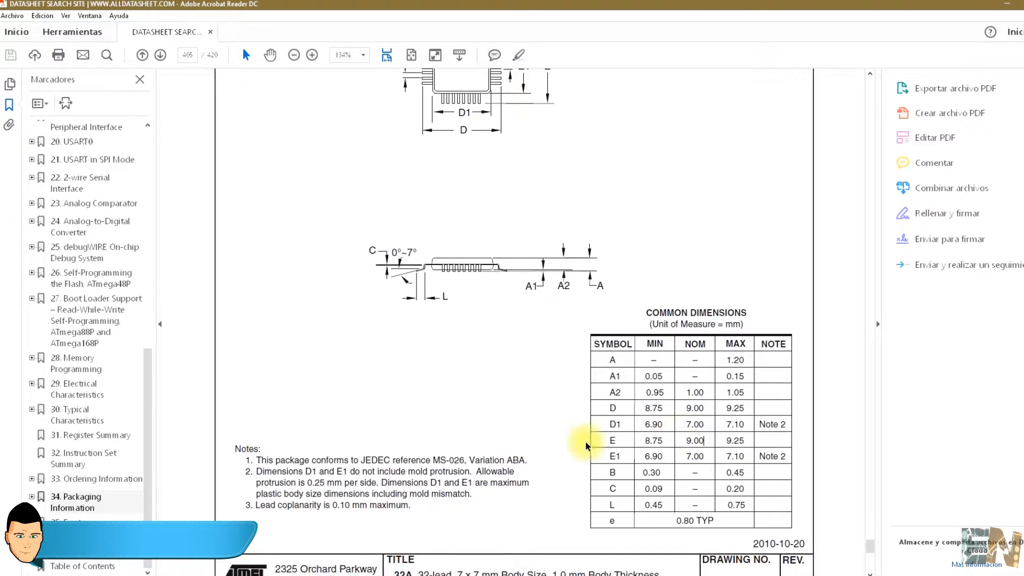
Back in DesignSpark PCB, set all pads of the footprint to a width of 0.45 mm and a length of 1 mm
click(129, 575)
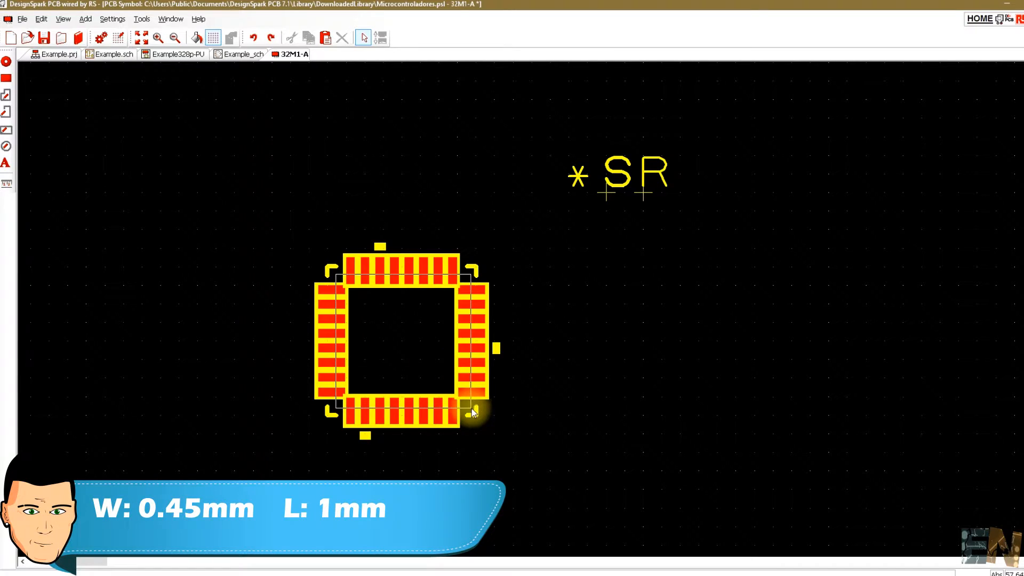
key(ctrl+y)
right_click(468, 334)
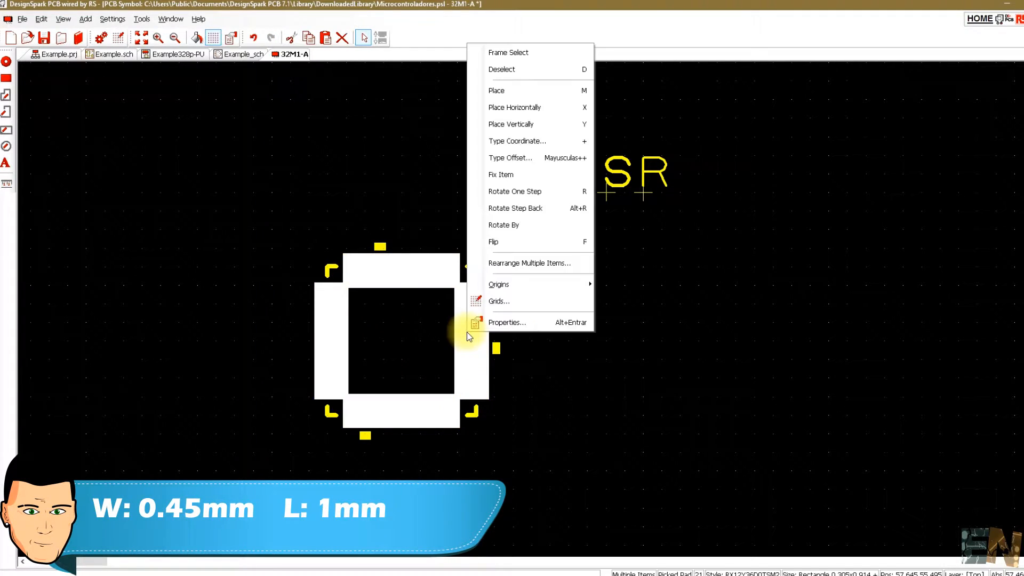
click(499, 322)
drag(502, 311, 471, 329)
text(45)
text(1)
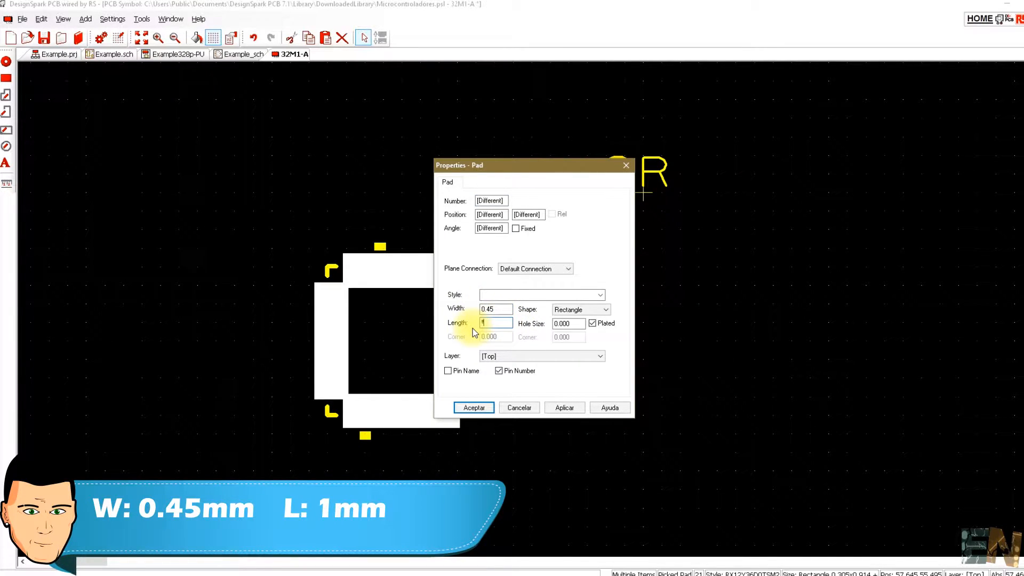
click(482, 408)
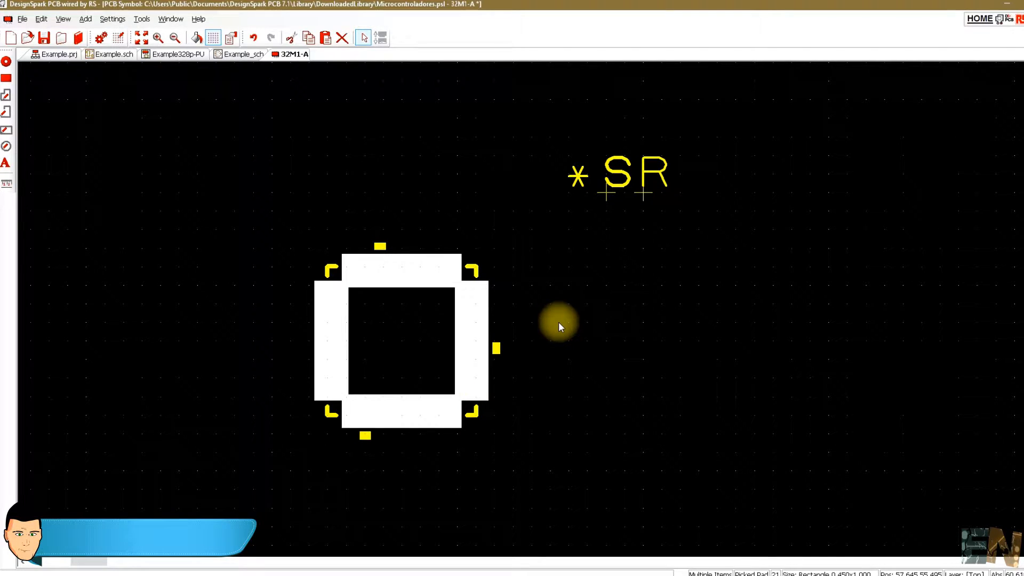
click(559, 321)
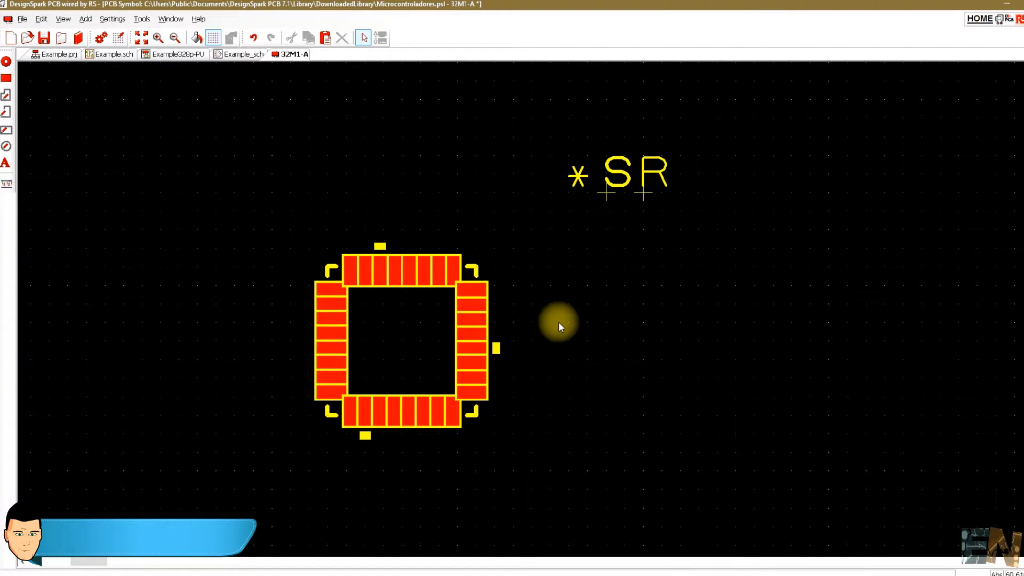
Look up the lead pitch e in the datasheet's 32A drawing and Common Dimensions table
key(alt+Tab)
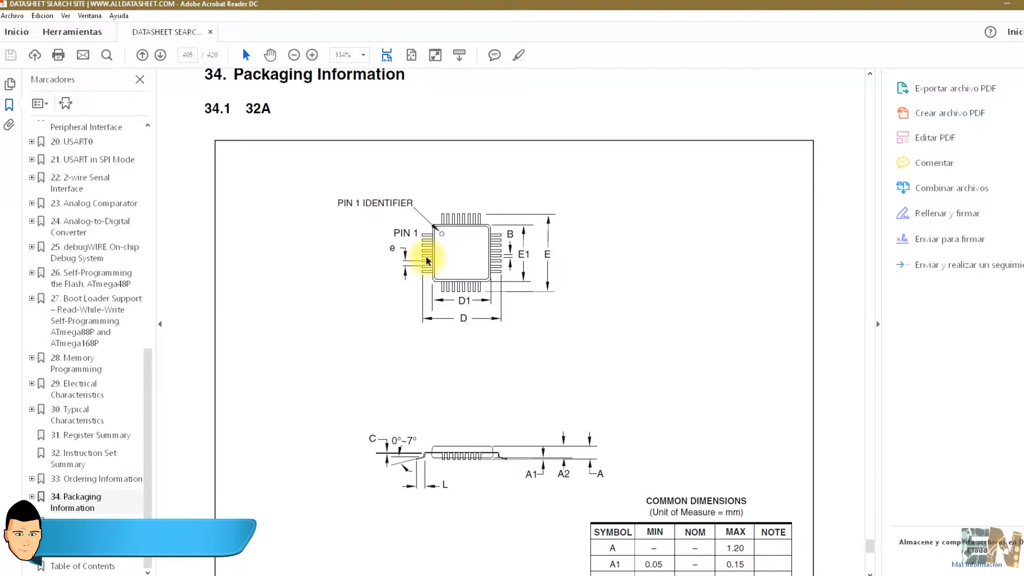
double_click(391, 247)
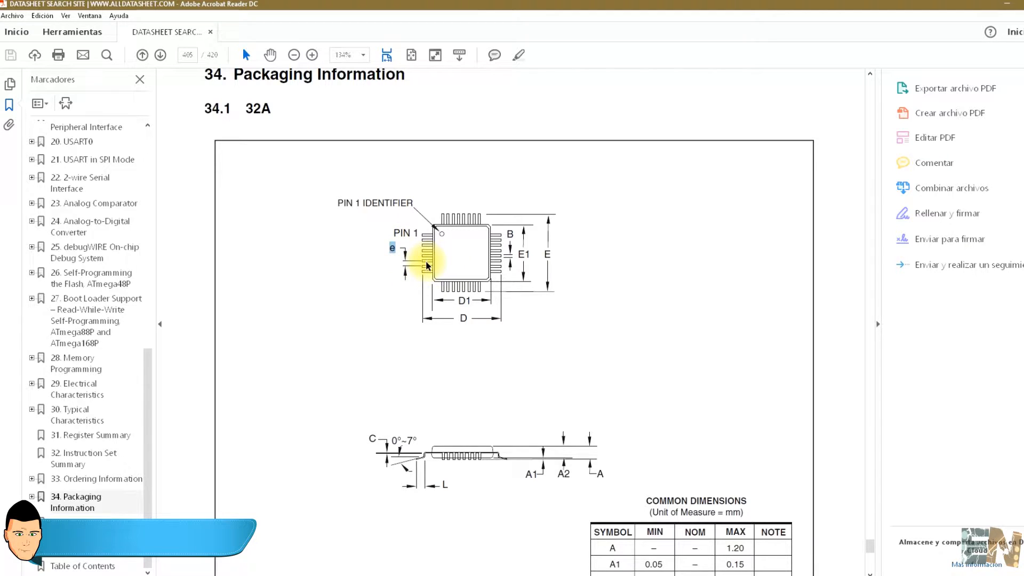
scroll(427, 269, down, 3)
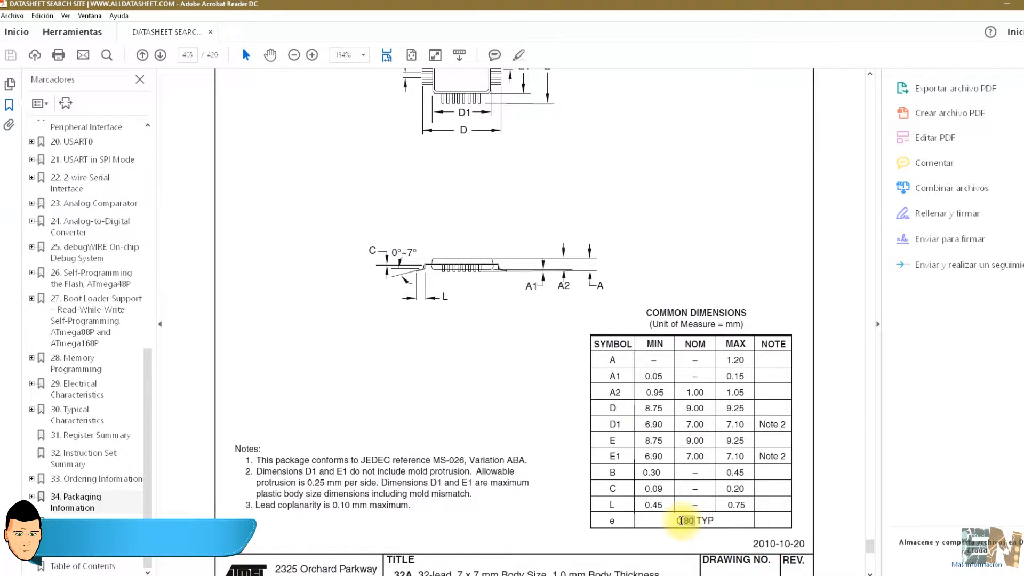
Return to DesignSpark PCB and set the system origin at pad 32, the first pad of the upper row
key(alt+Tab)
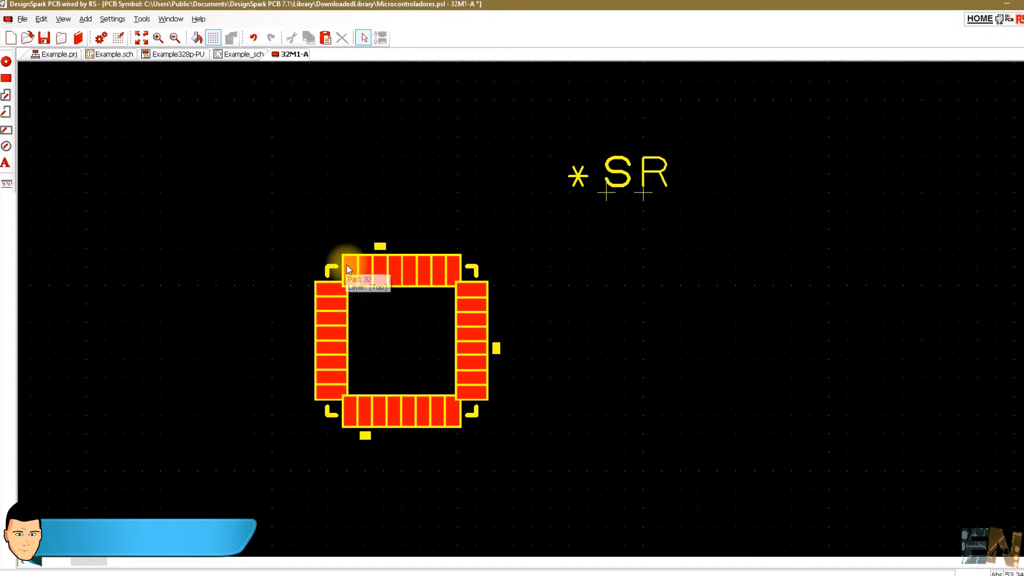
right_click(348, 270)
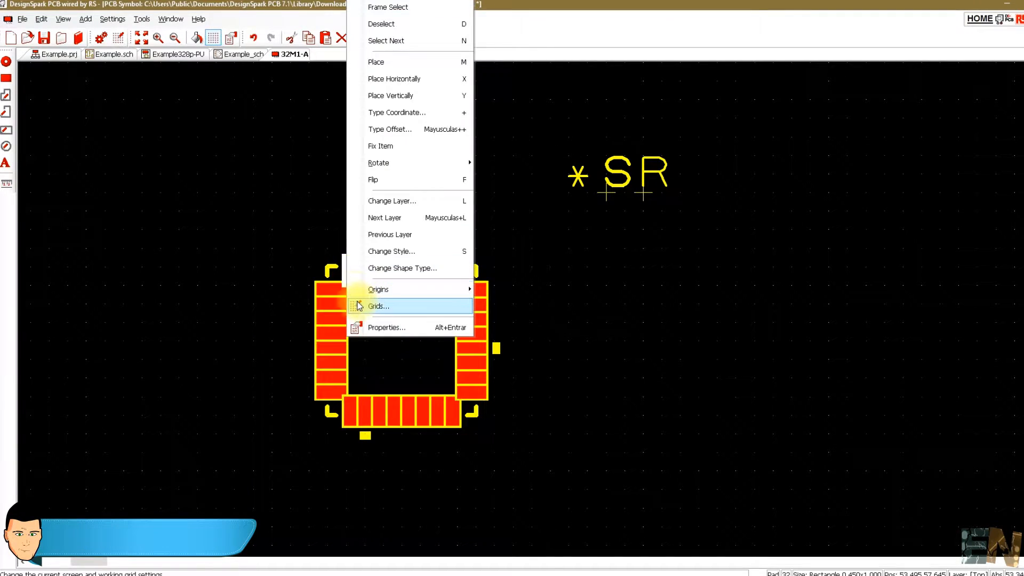
mouse_move(385, 292)
click(564, 292)
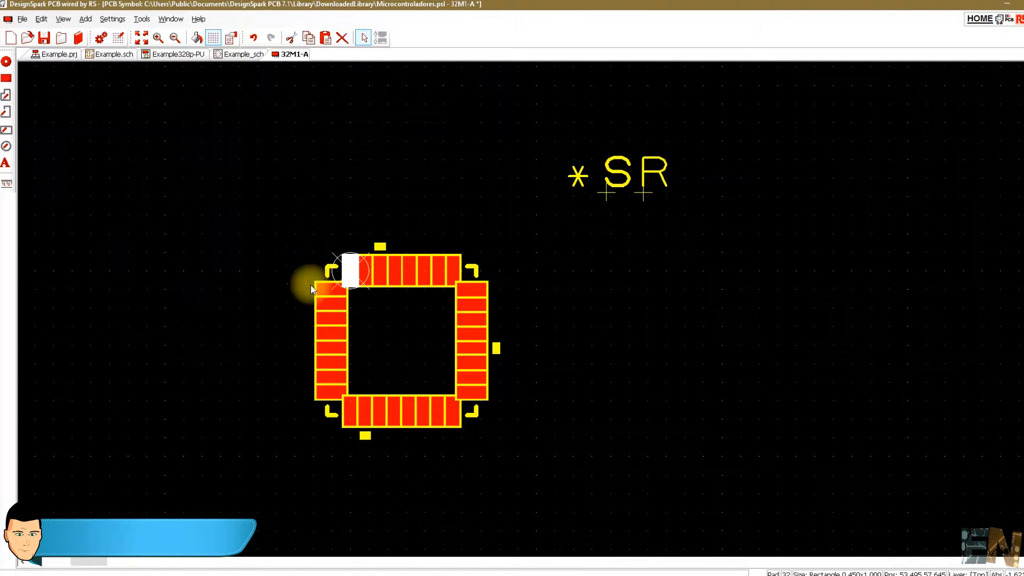
click(365, 269)
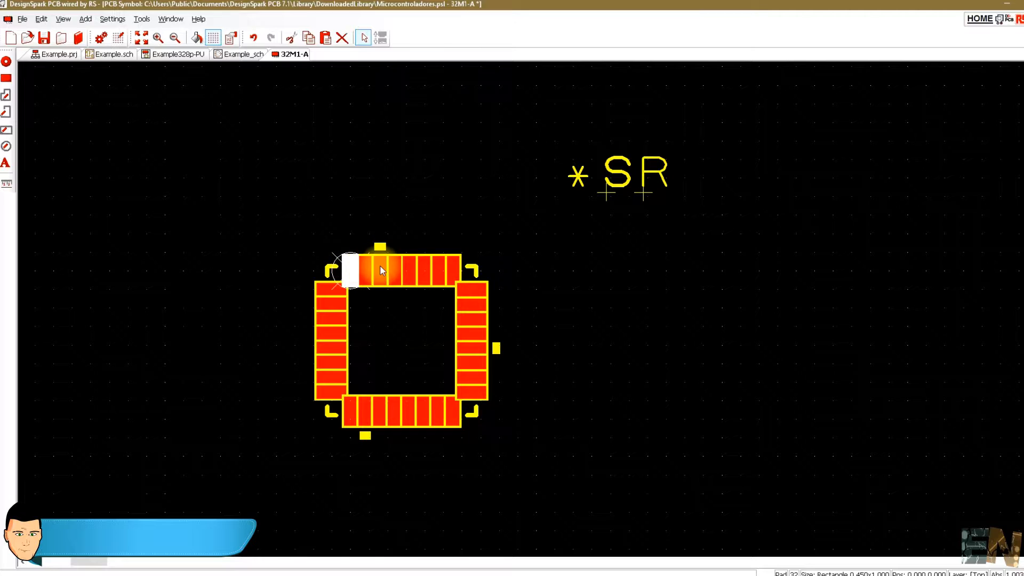
Move pad 31 and everything beyond the first column of the upper and lower rows to X coordinate 0.8
drag(527, 229, 363, 438)
right_click(367, 274)
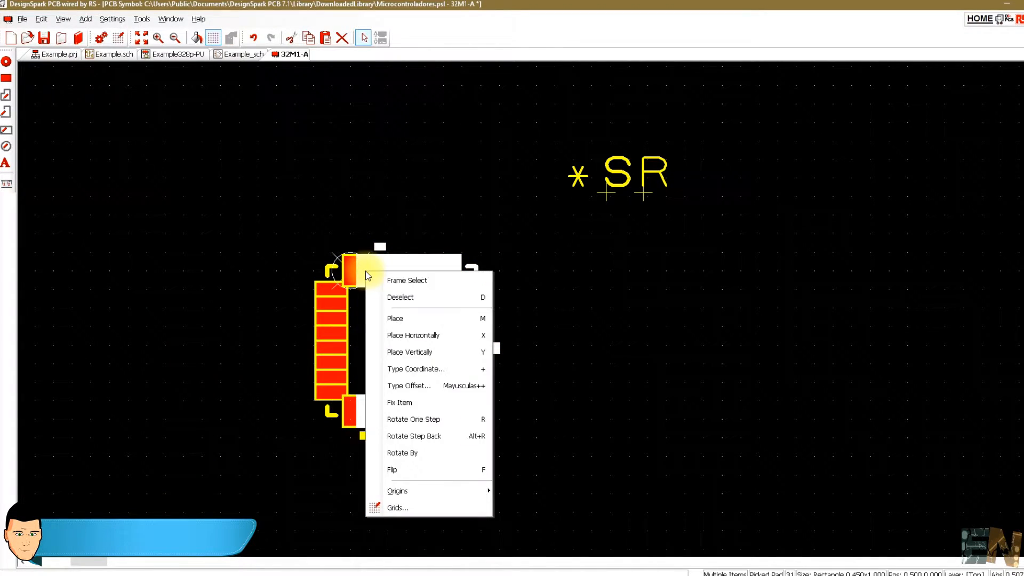
click(422, 367)
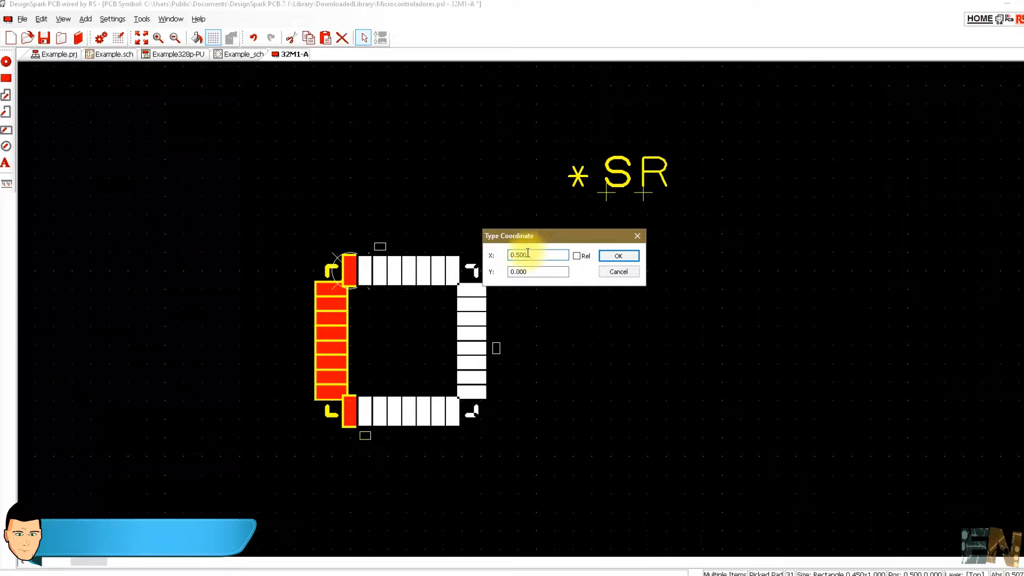
drag(516, 255, 549, 255)
text(800)
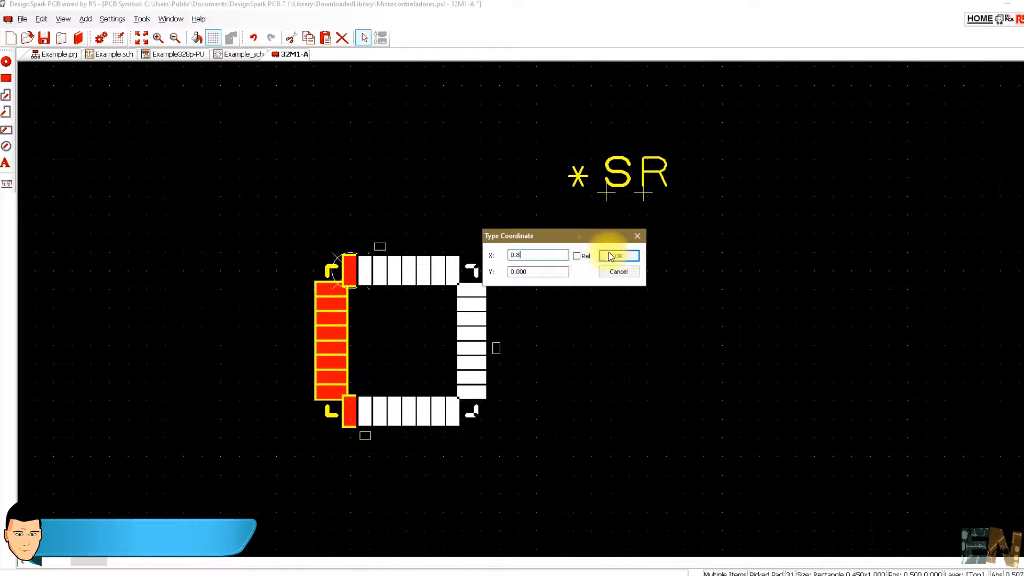
click(613, 253)
click(426, 368)
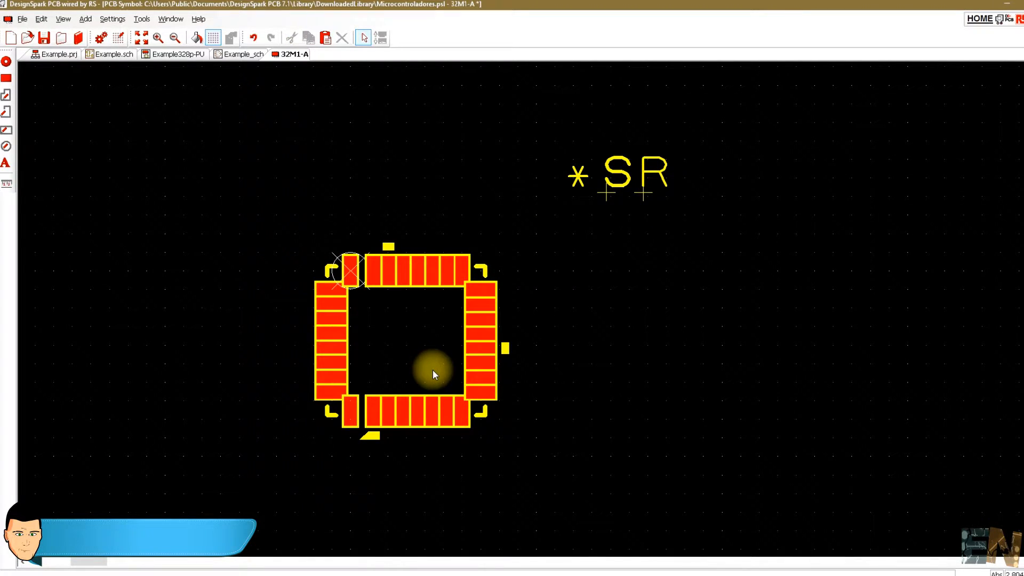
Move pad 30 and the remaining pads from the third column of the upper and lower rows onward to X coordinate 1.6
drag(541, 212, 388, 431)
right_click(389, 276)
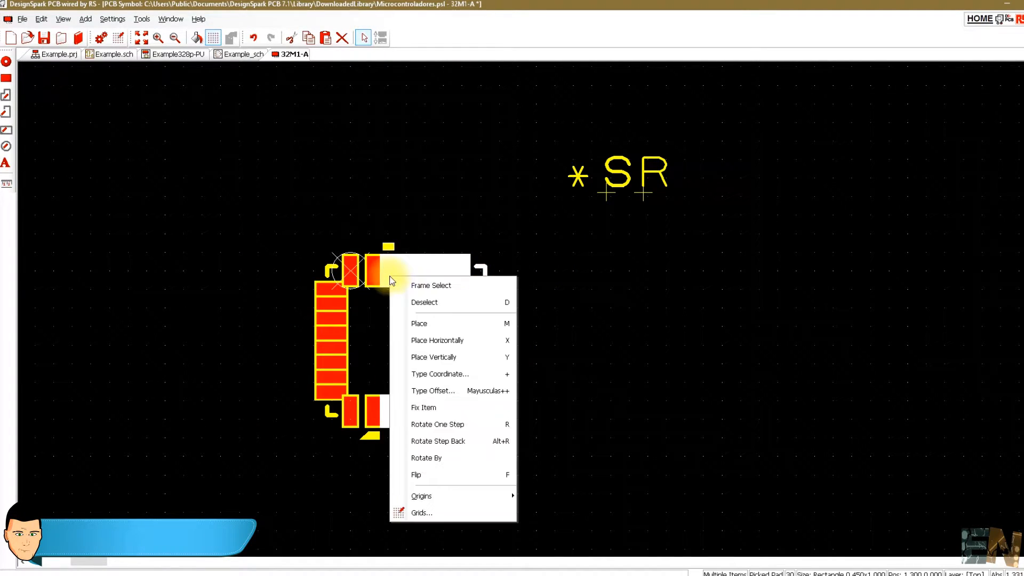
click(457, 370)
drag(530, 256, 517, 256)
text(6)
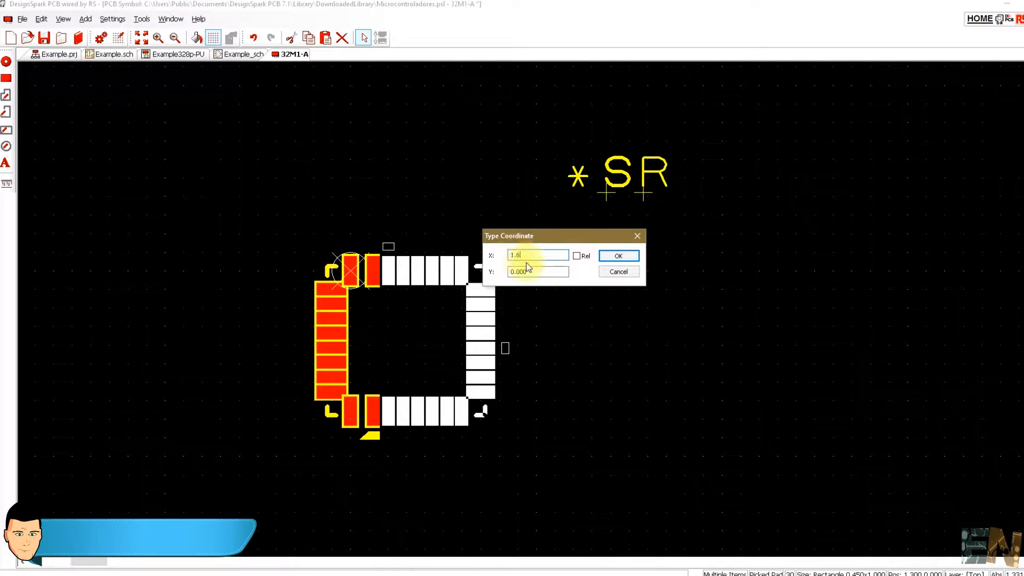
click(618, 256)
click(550, 378)
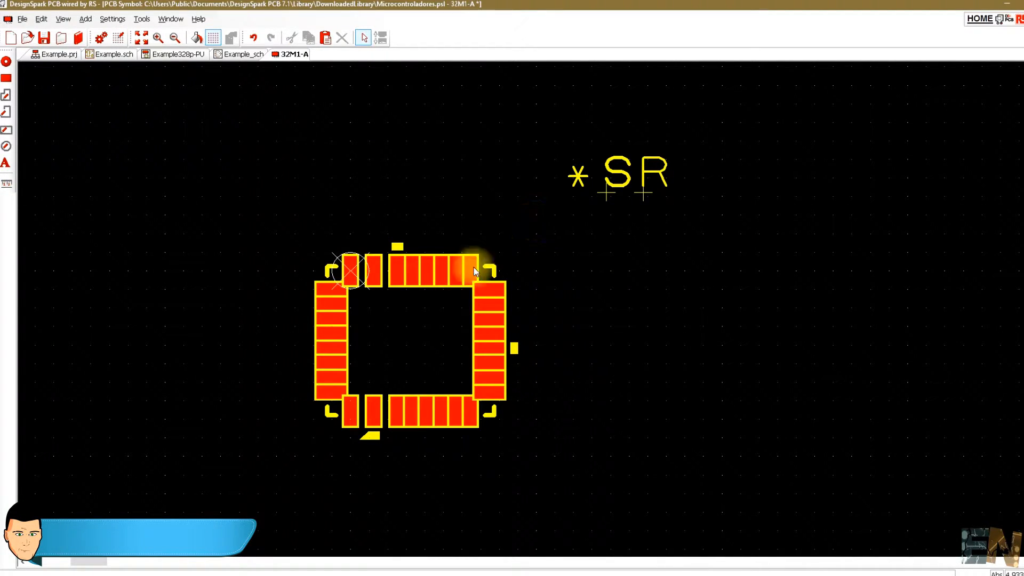
Space the remaining upper and lower pad columns 0.8 mm apart by coordinate, placing the last column at X 5.6
drag(550, 214, 412, 424)
right_click(413, 424)
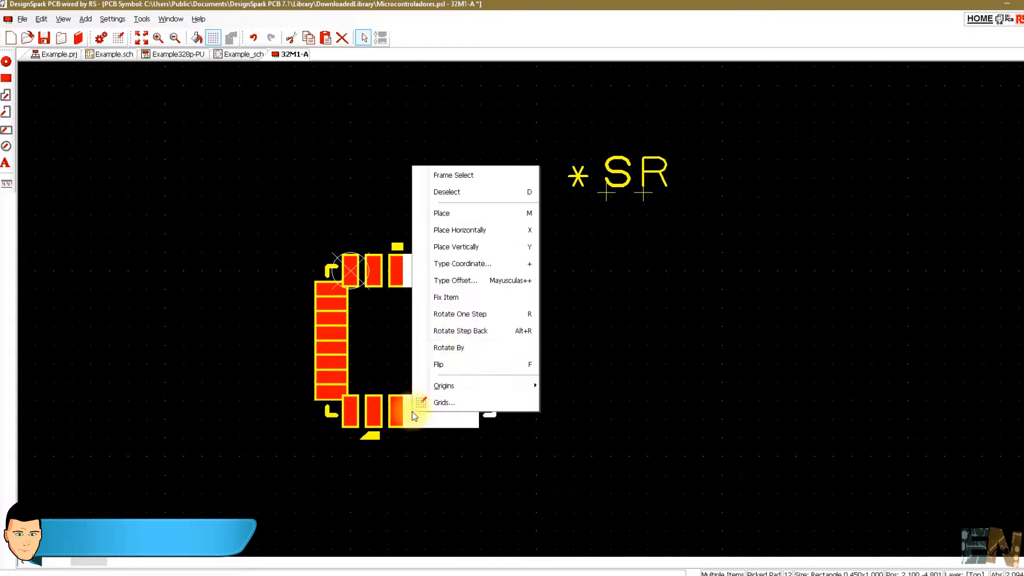
click(483, 262)
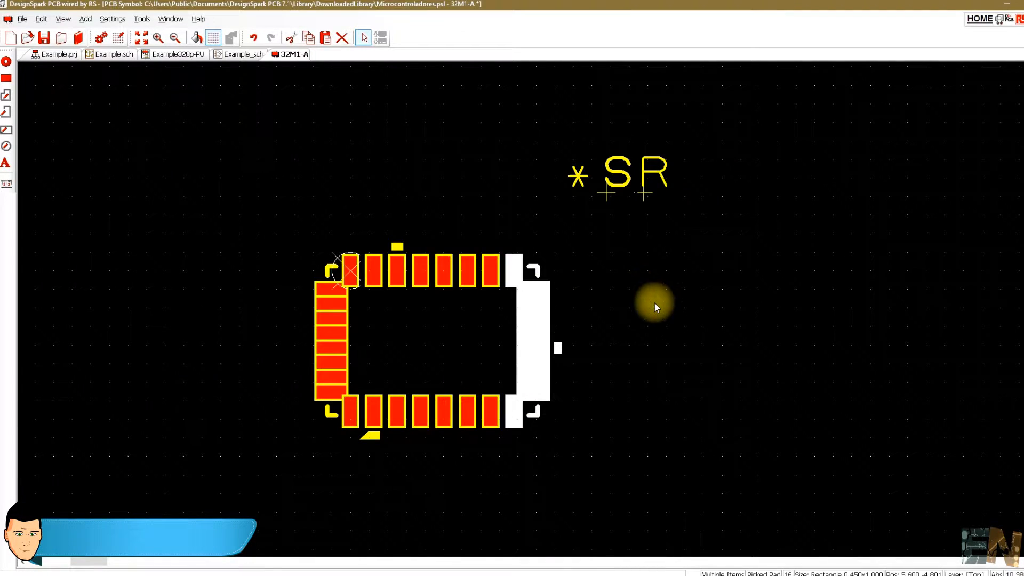
click(654, 302)
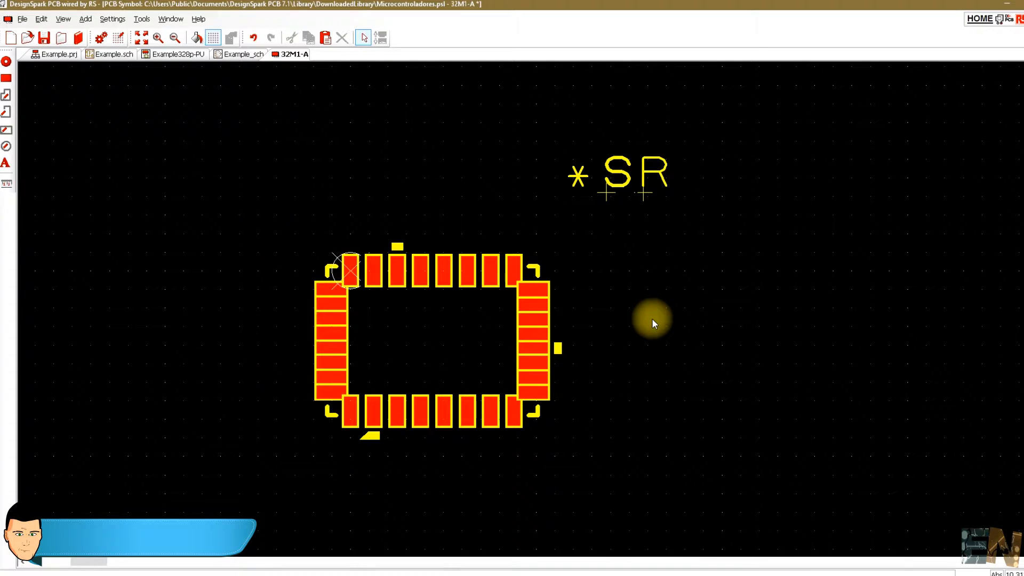
Set the system origin at pad 1, the uppermost pad of the left column
right_click(335, 289)
mouse_move(401, 289)
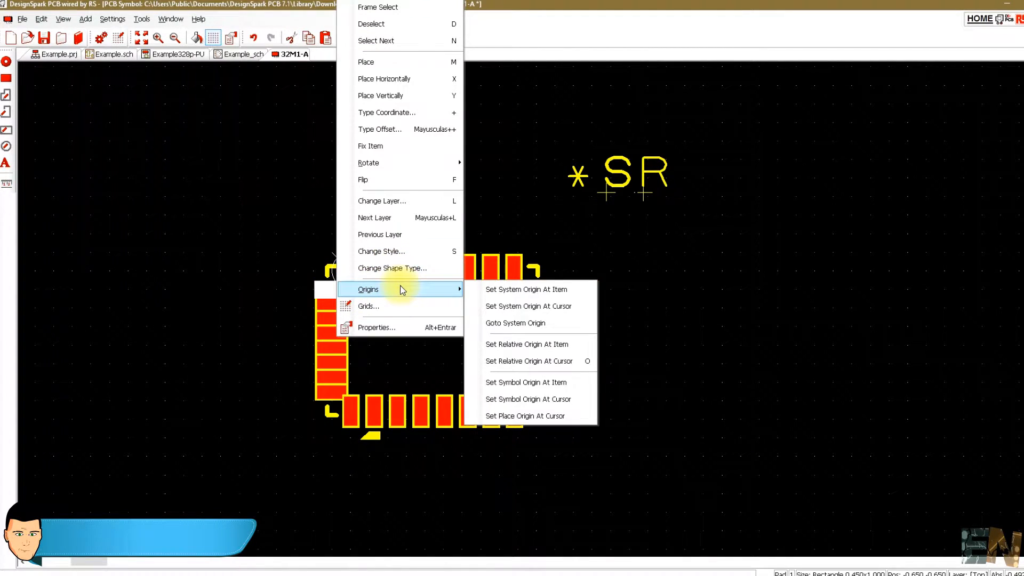
click(524, 289)
Select pad 2 and everything below the first row of the side columns and move the selection to Y coordinate -0.8
drag(666, 460, 287, 300)
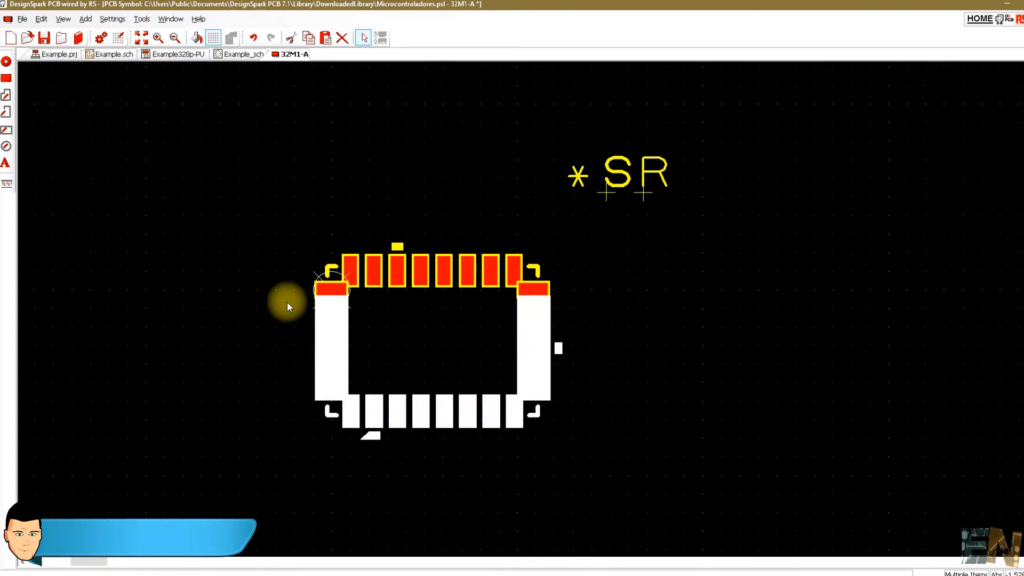
right_click(331, 308)
click(373, 404)
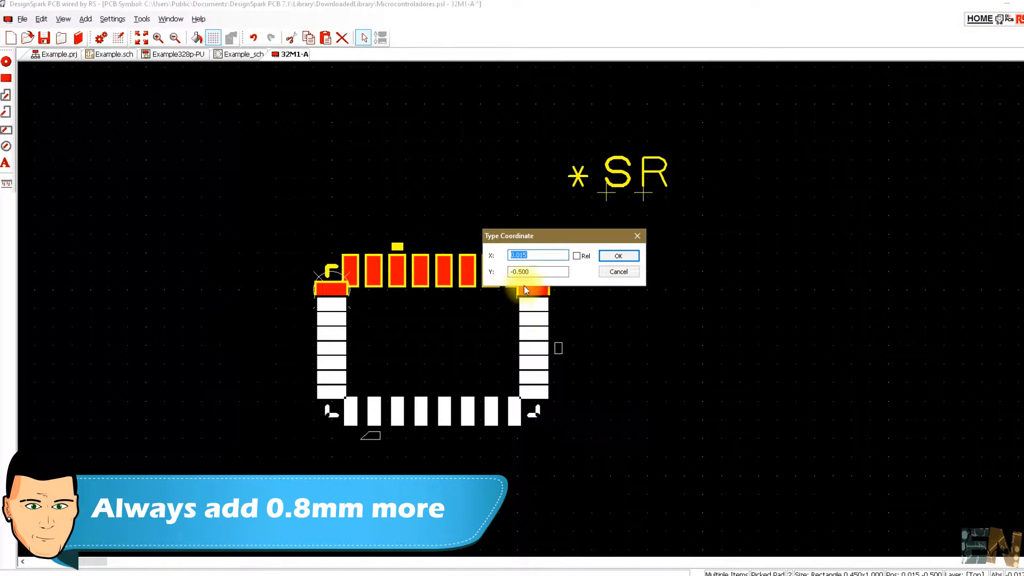
drag(519, 272, 536, 281)
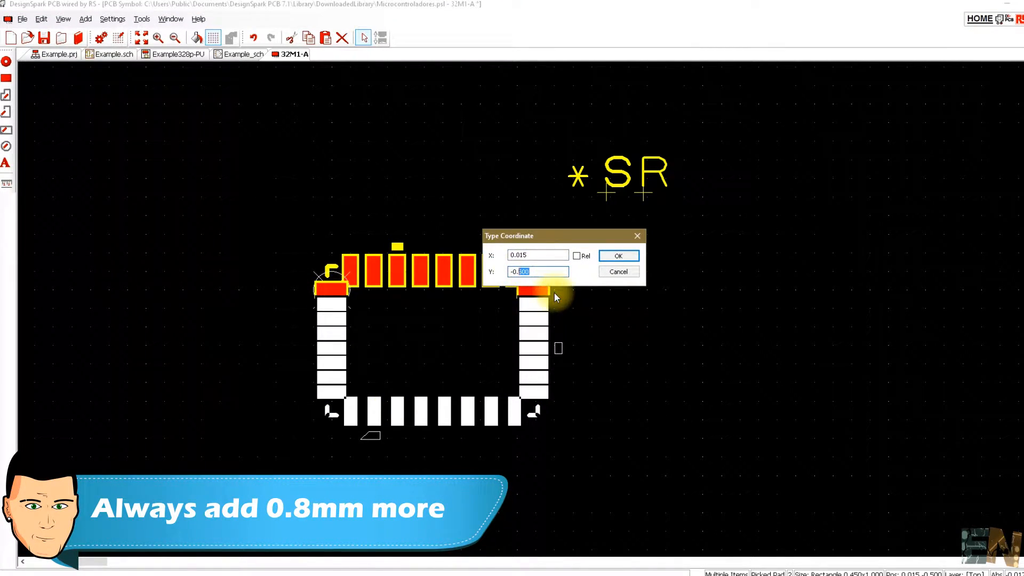
text(8)
click(611, 259)
Space the remaining side pad rows 0.8 mm apart by coordinate, placing pad 8 and the items below it at Y -5.6
drag(633, 476, 293, 327)
right_click(314, 326)
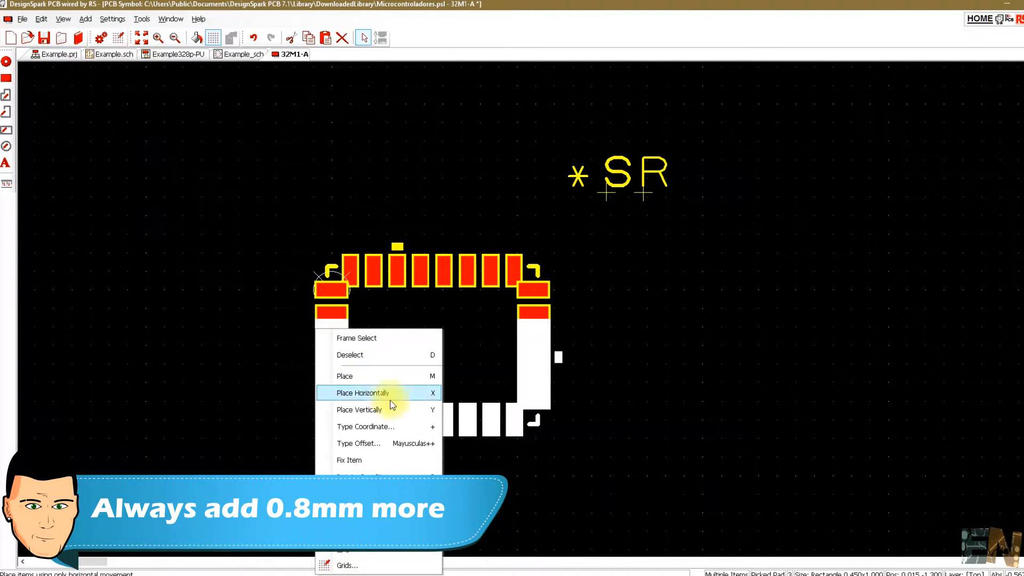
click(400, 426)
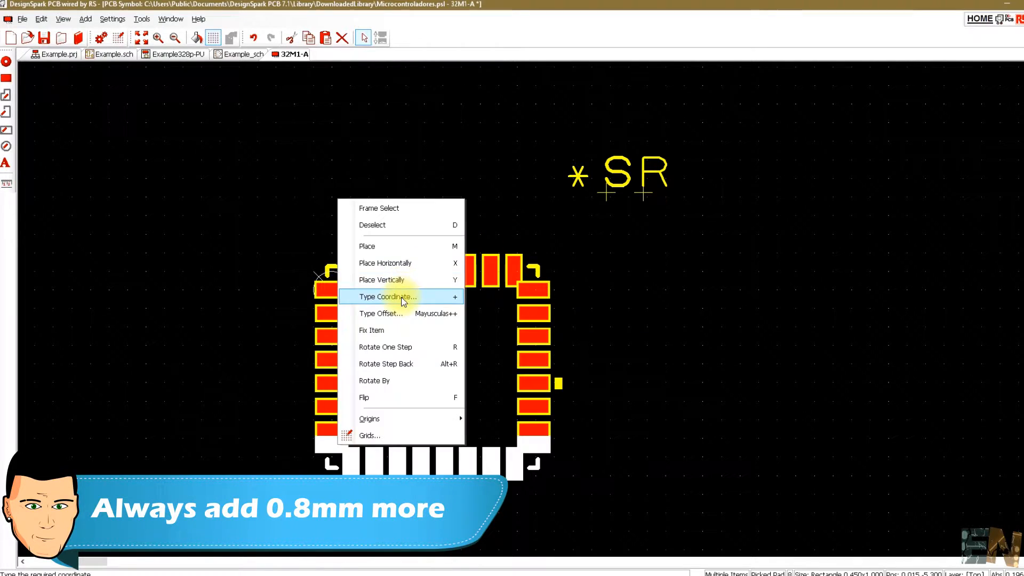
click(405, 298)
drag(536, 273, 524, 272)
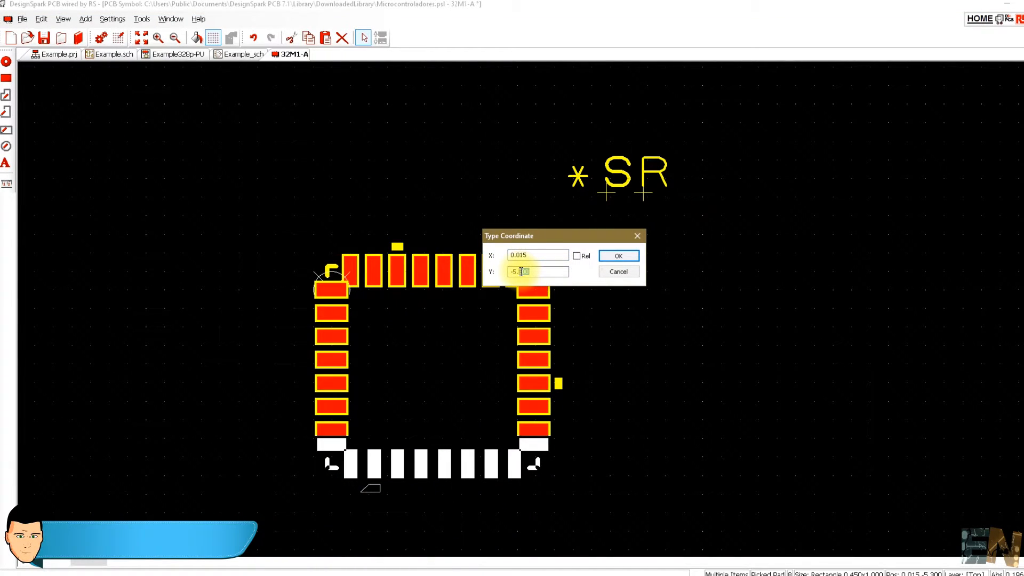
text(6)
click(619, 256)
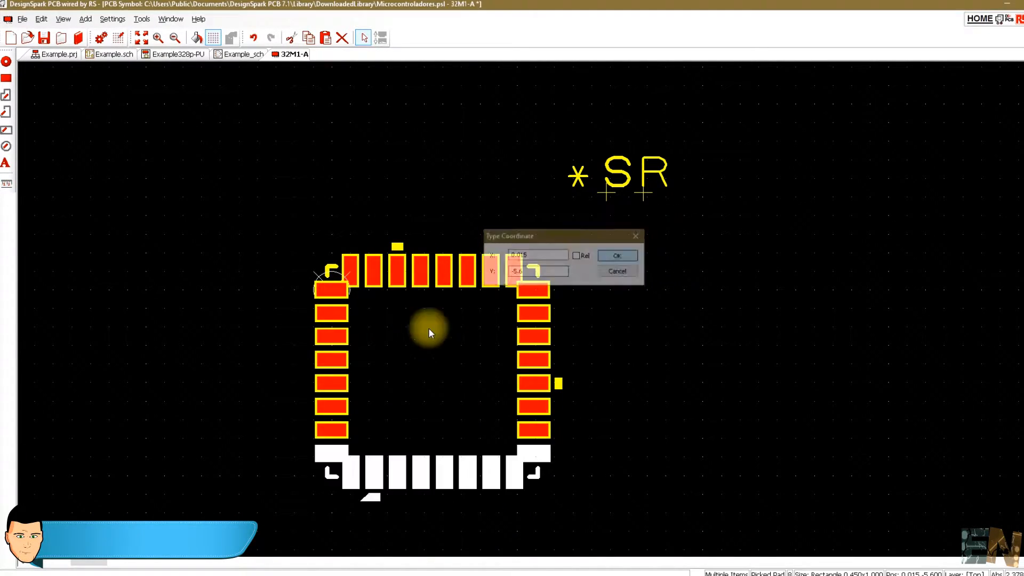
Inspect pads 32 and 1 at the upper-left corner and check the datasheet for the offset between them
click(759, 431)
middle_drag(680, 381, 664, 308)
click(332, 167)
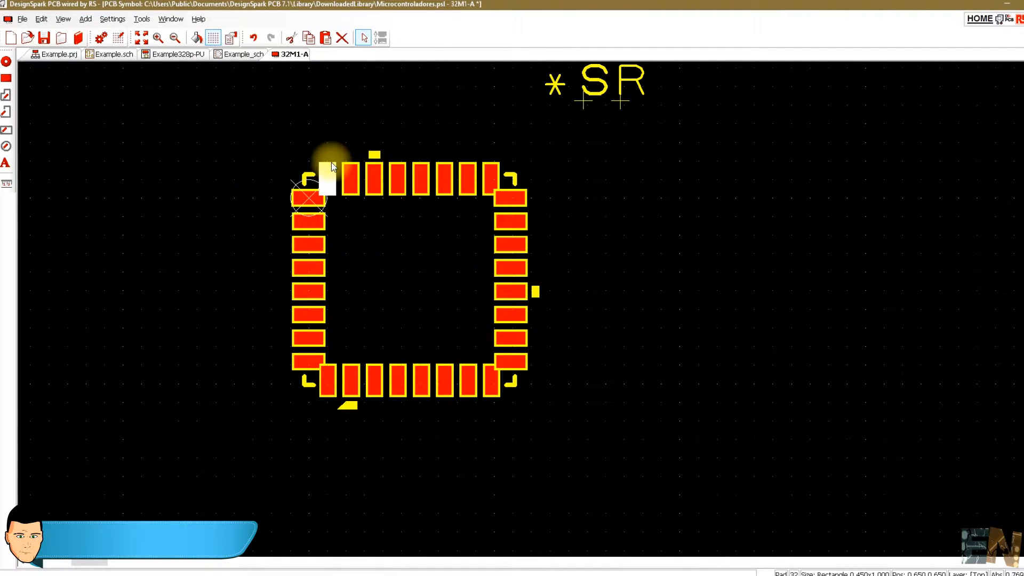
click(300, 198)
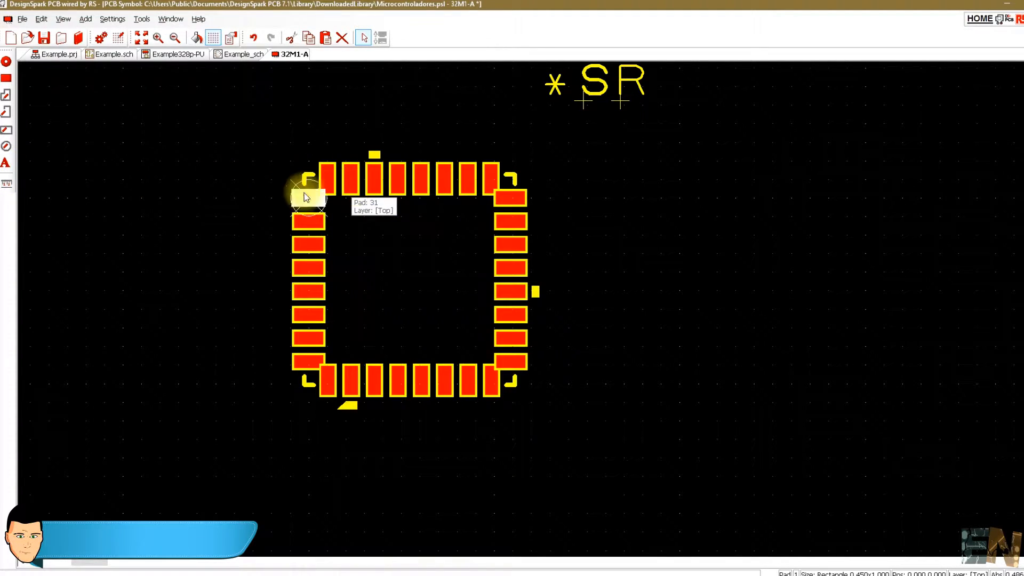
click(153, 575)
scroll(483, 309, up, 2)
scroll(483, 309, up, 2)
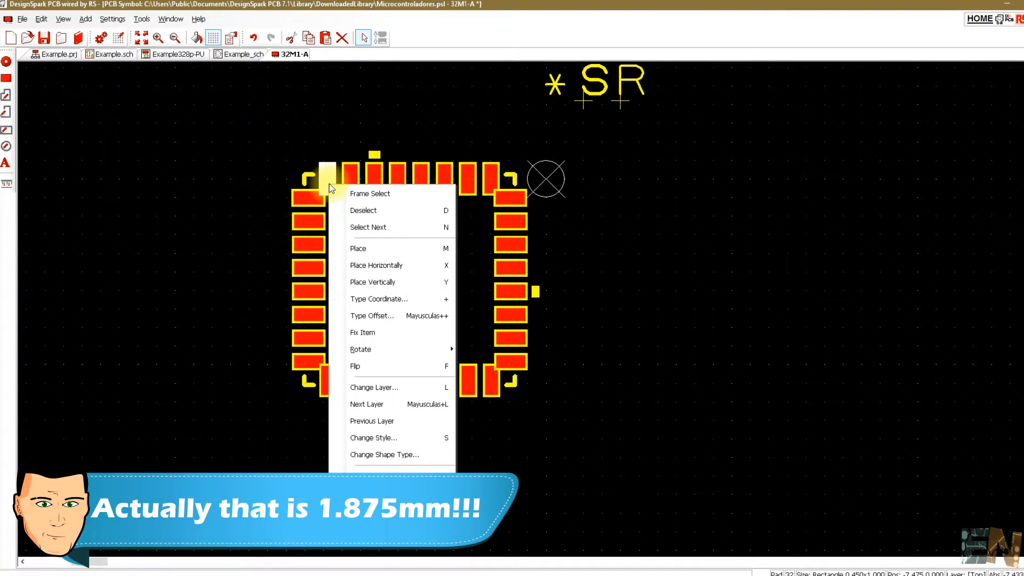
Set the system origin at pad 32 and move both side columns and the lower row to X 0, Y 0, referenced to pad 1
mouse_move(395, 472)
click(555, 352)
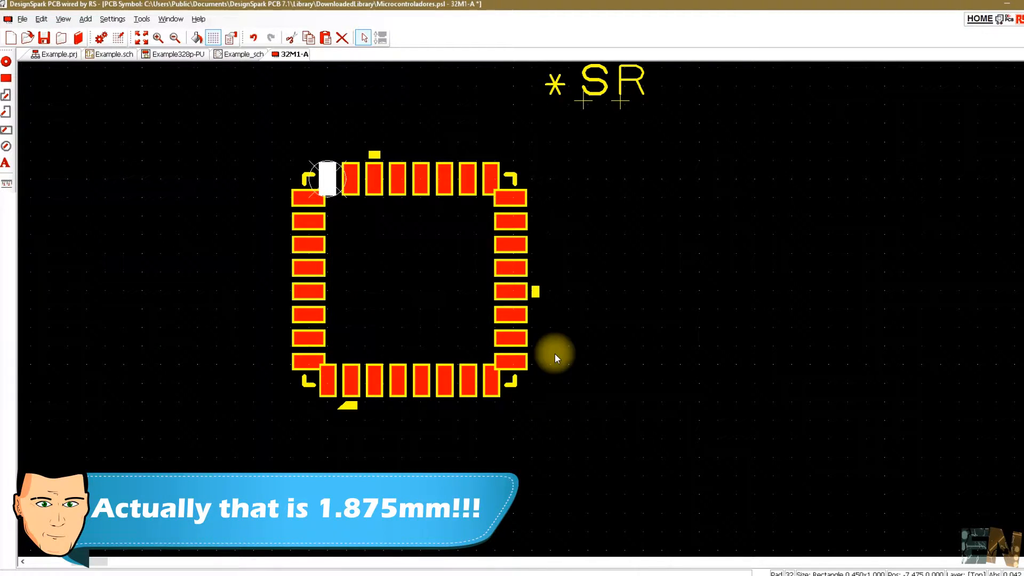
drag(312, 234, 286, 201)
right_click(315, 202)
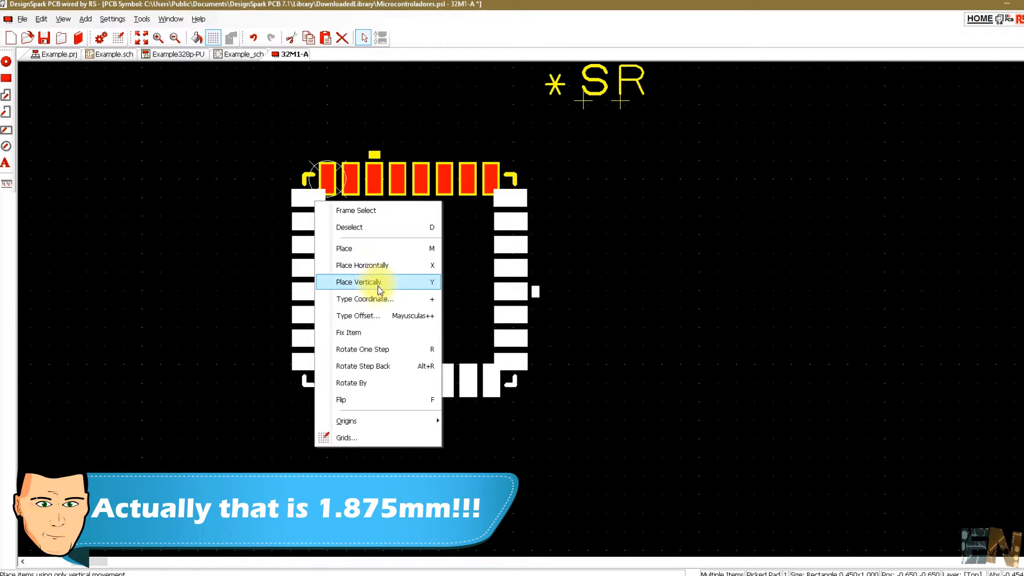
click(382, 299)
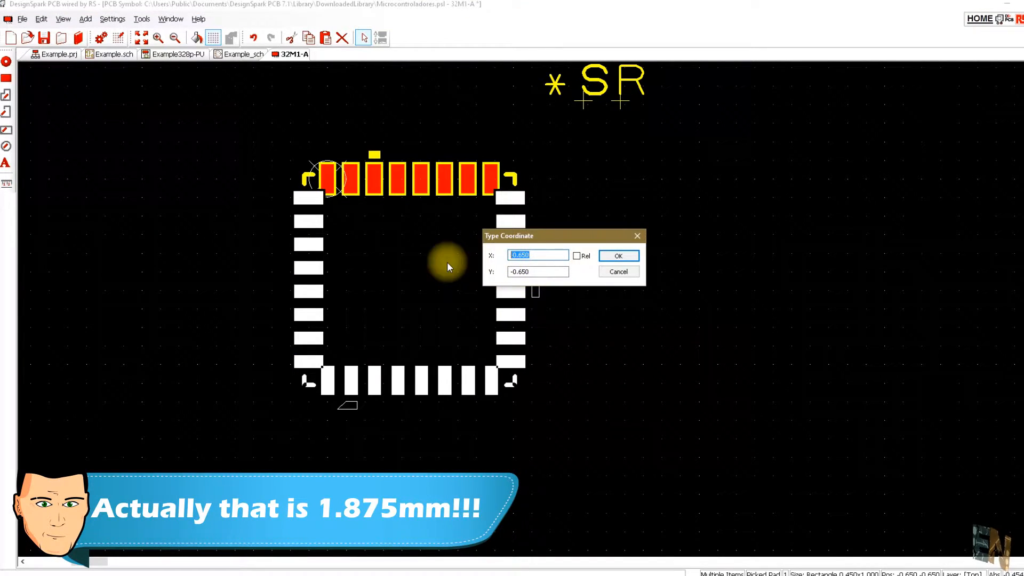
text(0)
key(Tab)
text(0)
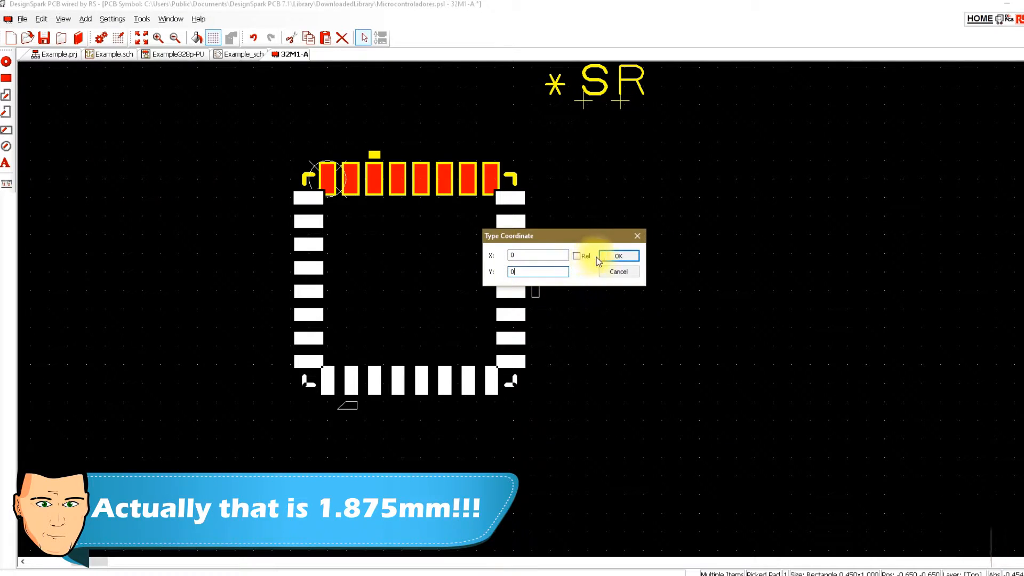
click(613, 257)
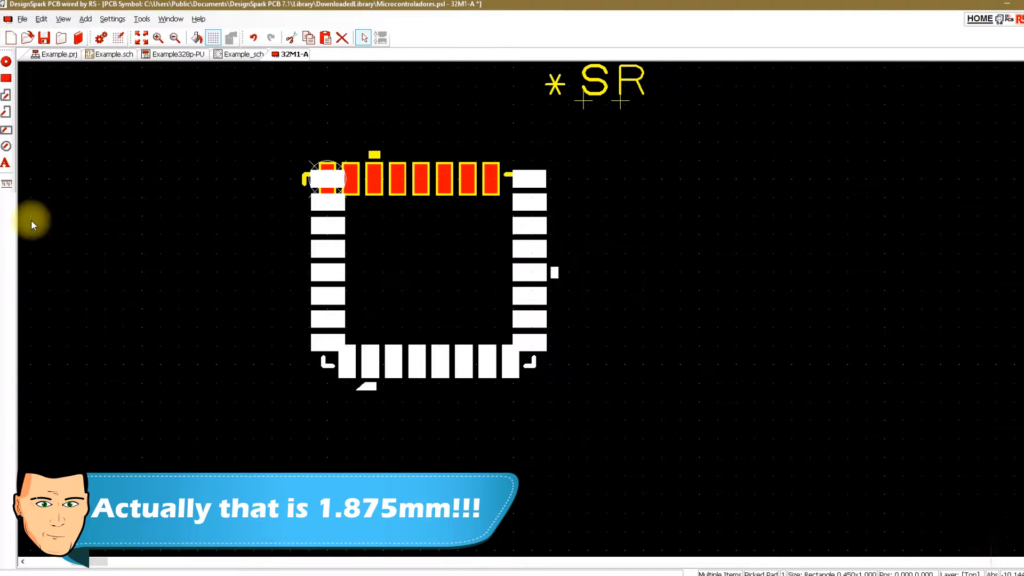
Move the selected side columns and lower row to X -1.875, Y -1.875, referenced to pad 1
right_click(314, 182)
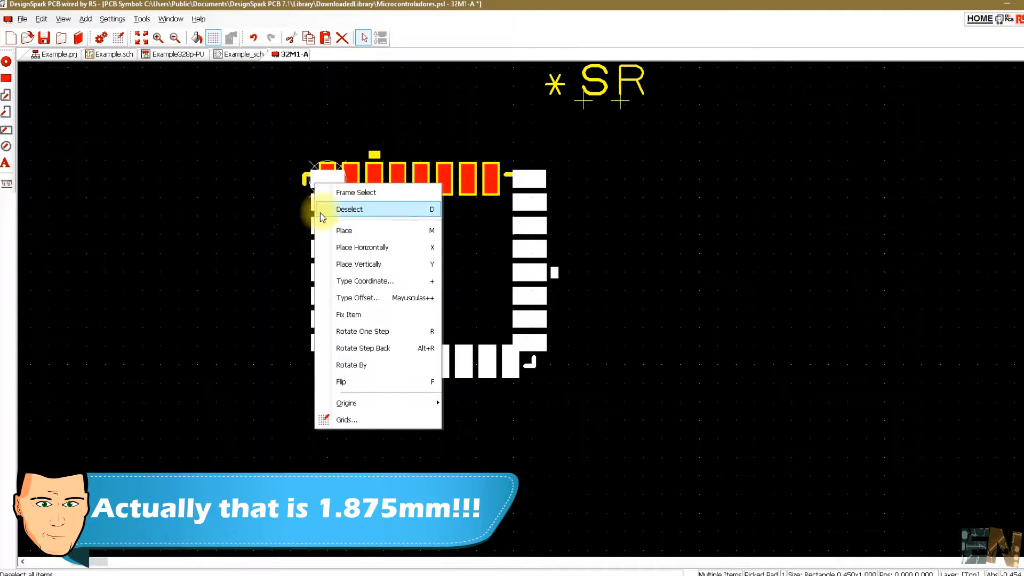
click(363, 281)
text(-1.875)
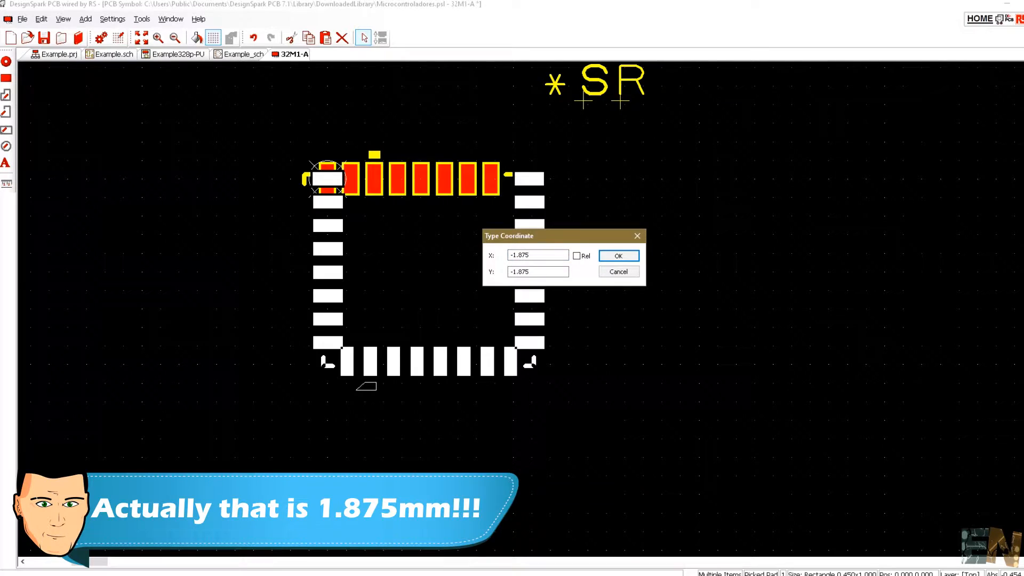
click(619, 256)
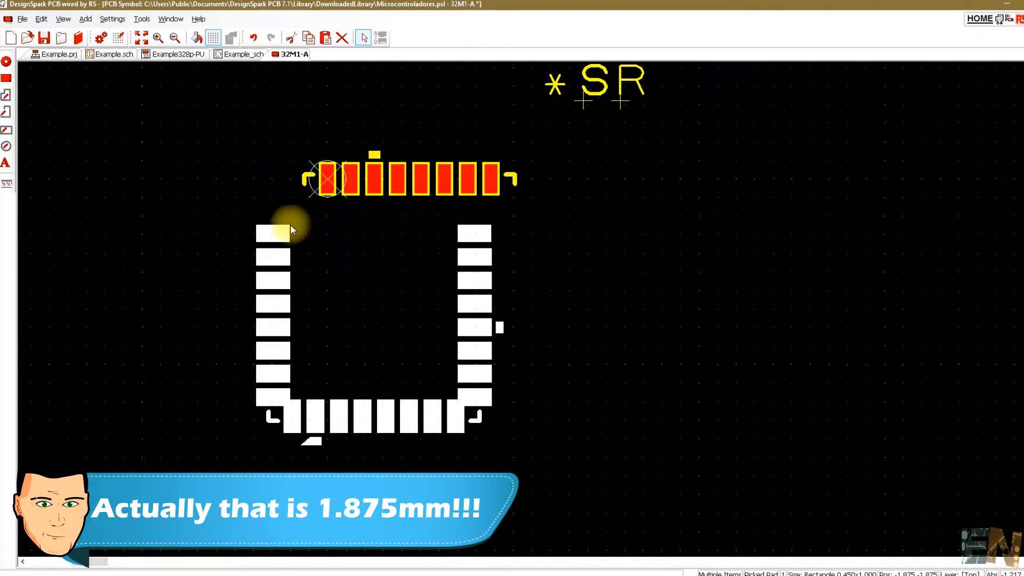
click(583, 398)
Set the system origin at pad 25, the last pad of the upper row
drag(525, 223, 412, 381)
right_click(492, 182)
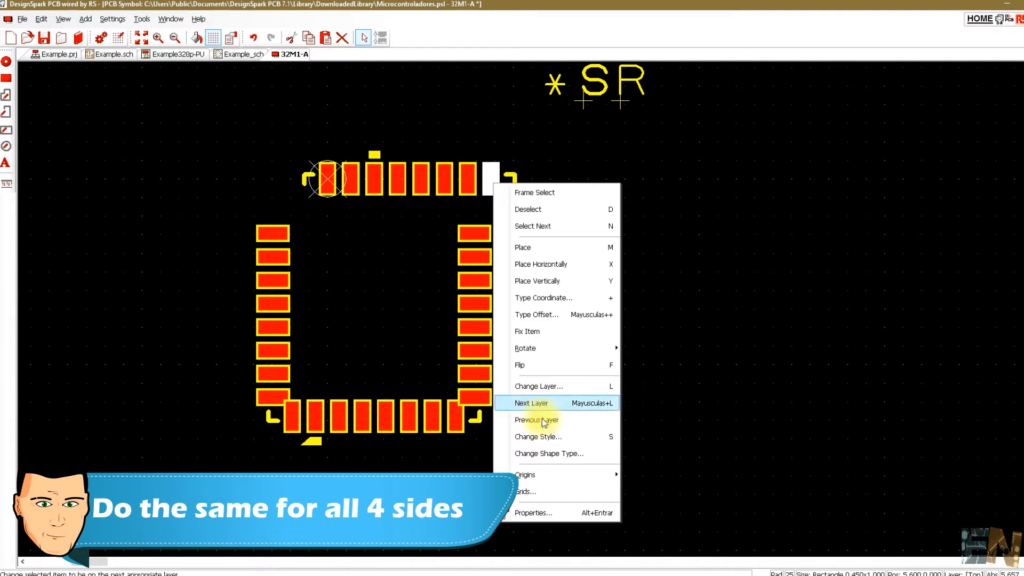
mouse_move(553, 475)
click(707, 346)
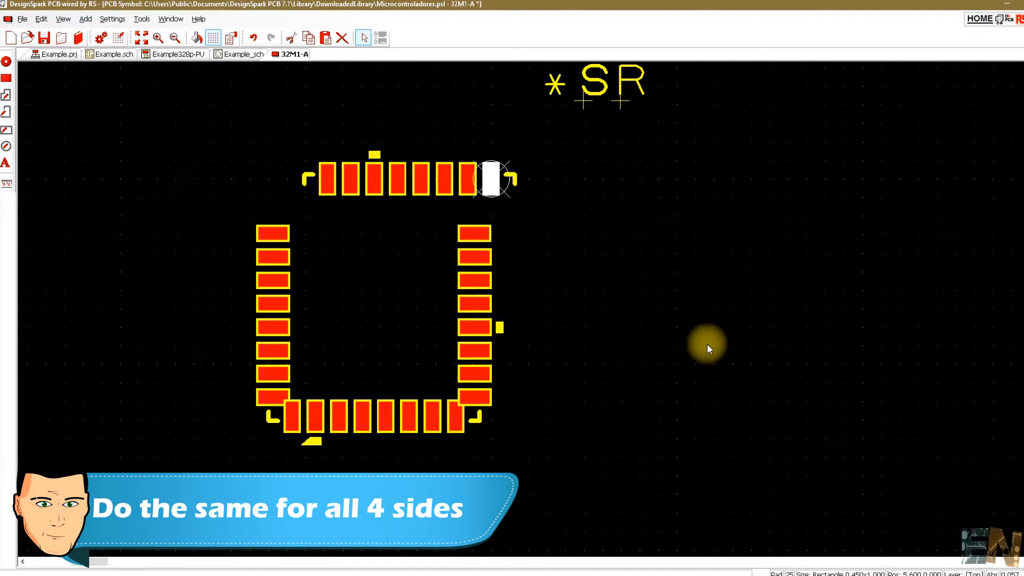
click(639, 264)
Select the right column and lower row and move them to X 0, Y 0, referenced to pad 24
drag(500, 215, 297, 447)
right_click(473, 234)
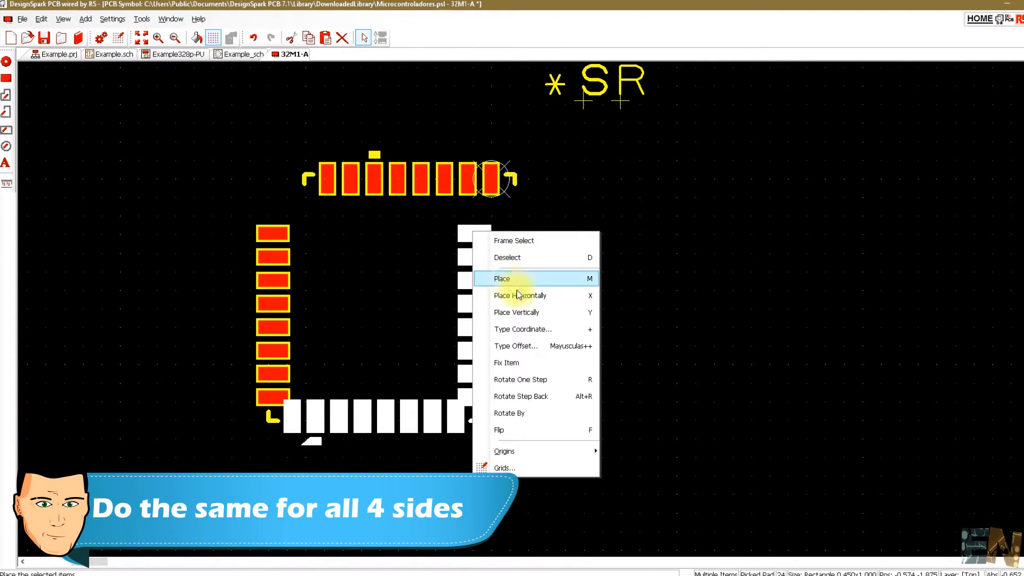
click(536, 323)
text(0)
drag(547, 275, 498, 276)
text(0)
key(Return)
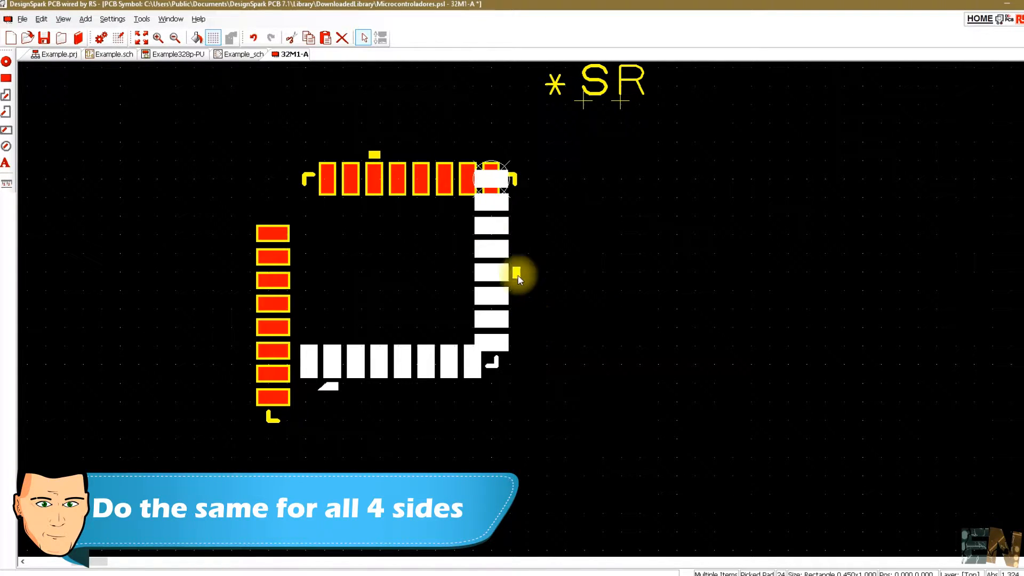
Move the selected right column and lower row to X 1.875, Y -1.875, referenced to pad 24
right_click(507, 185)
click(556, 277)
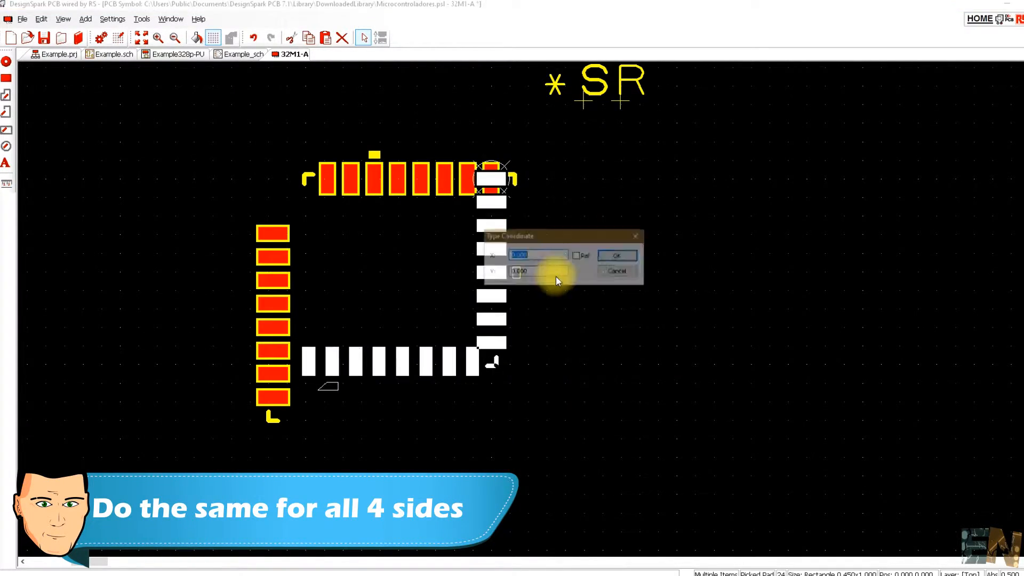
text(1.875)
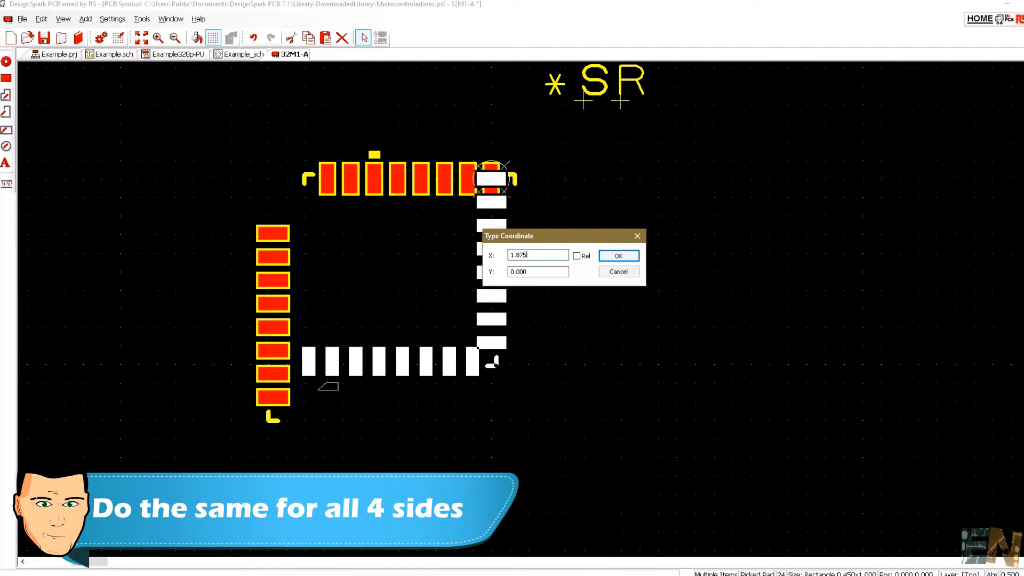
double_click(517, 272)
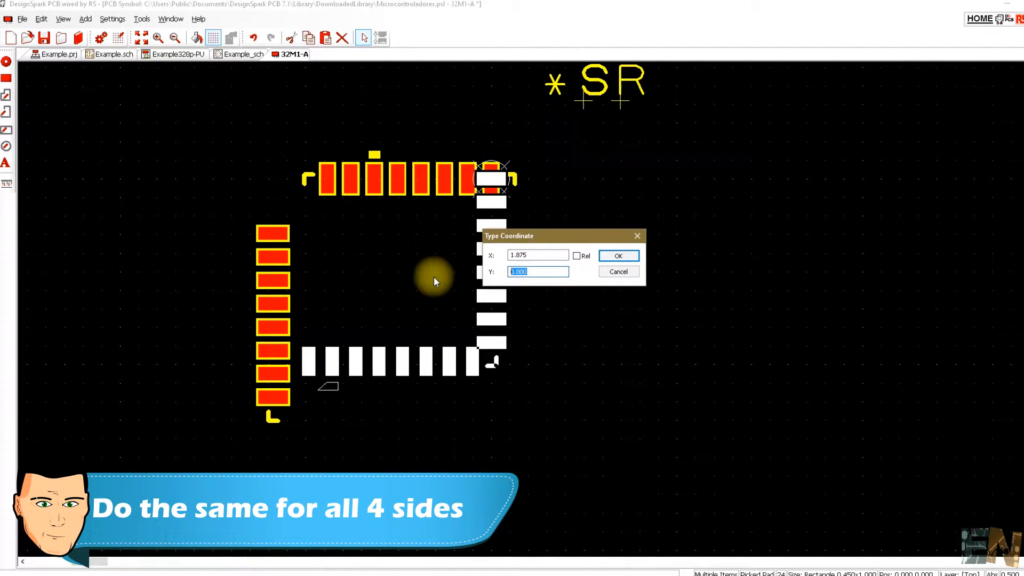
text(-1.875)
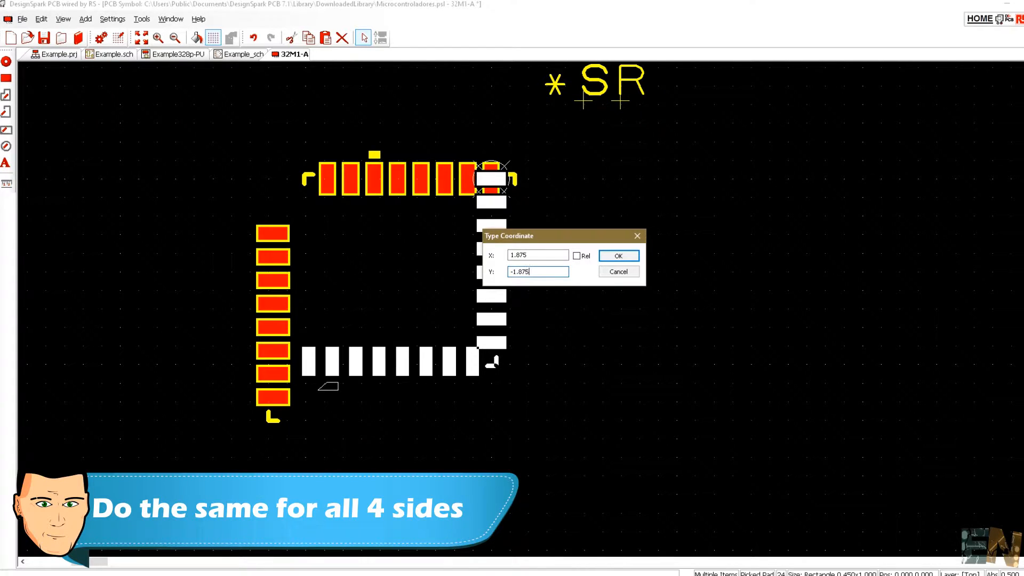
key(Return)
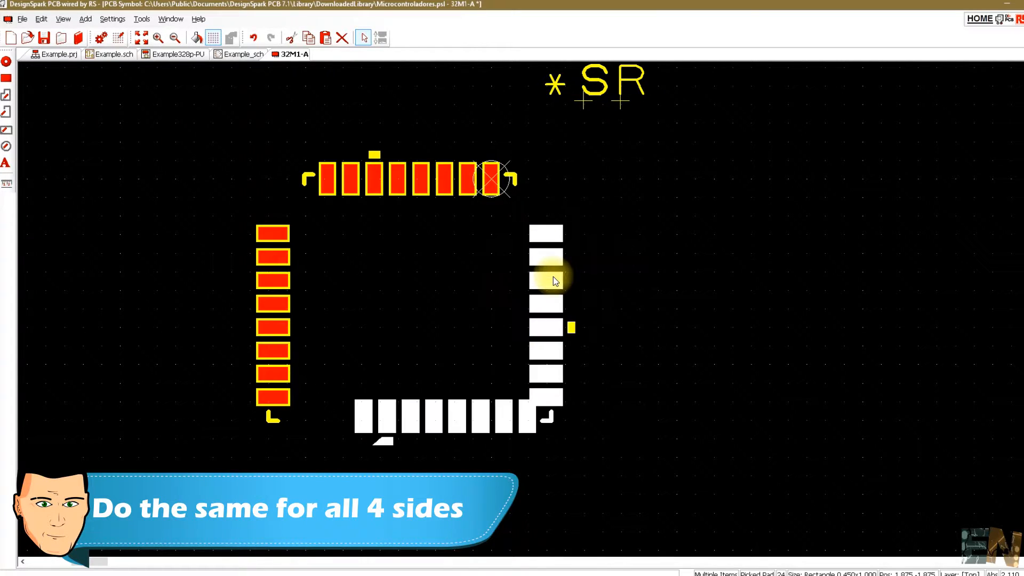
click(668, 266)
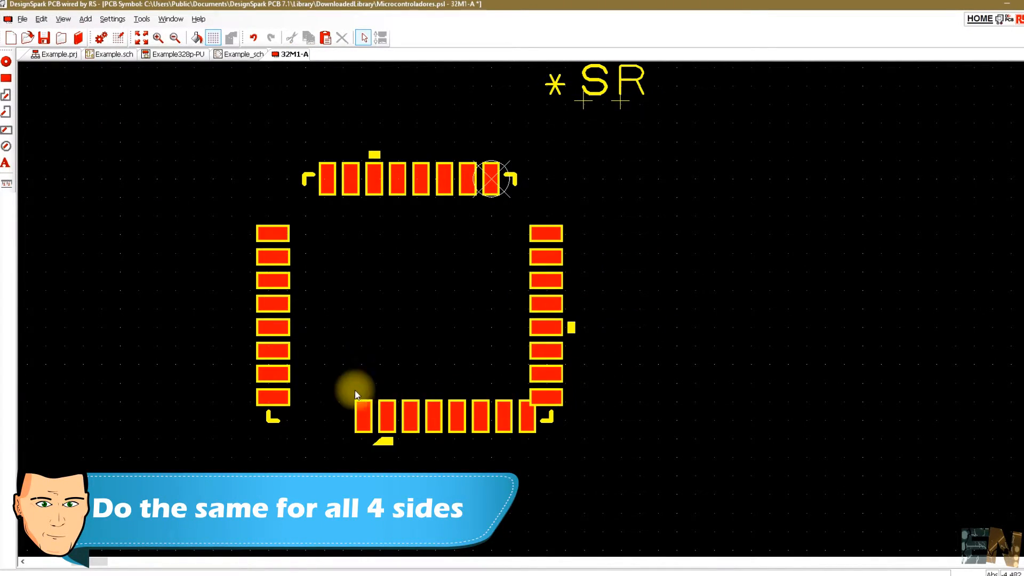
Set the system origin at pad 8, the lowest pad of the left column
click(286, 397)
right_click(285, 397)
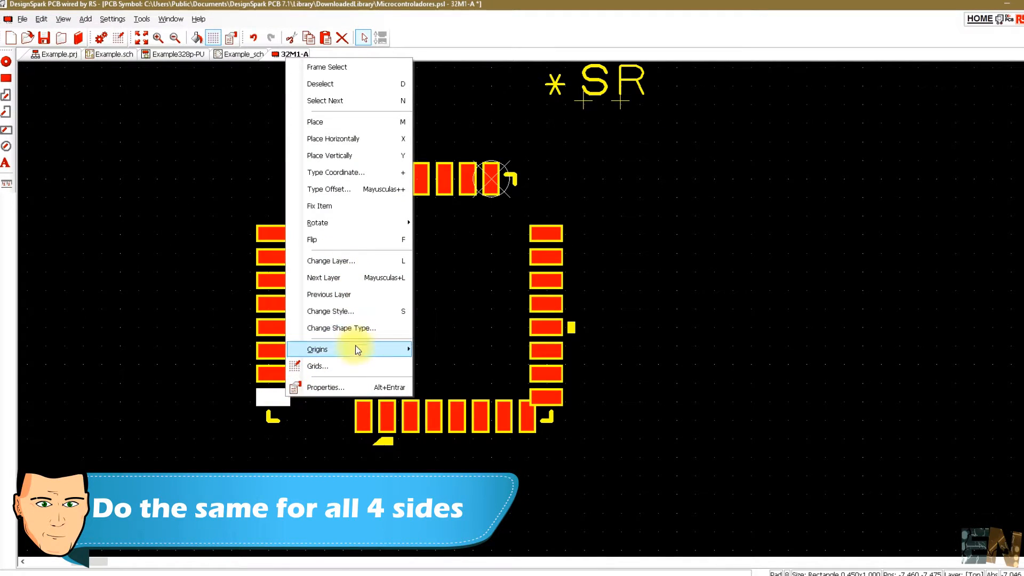
mouse_move(355, 348)
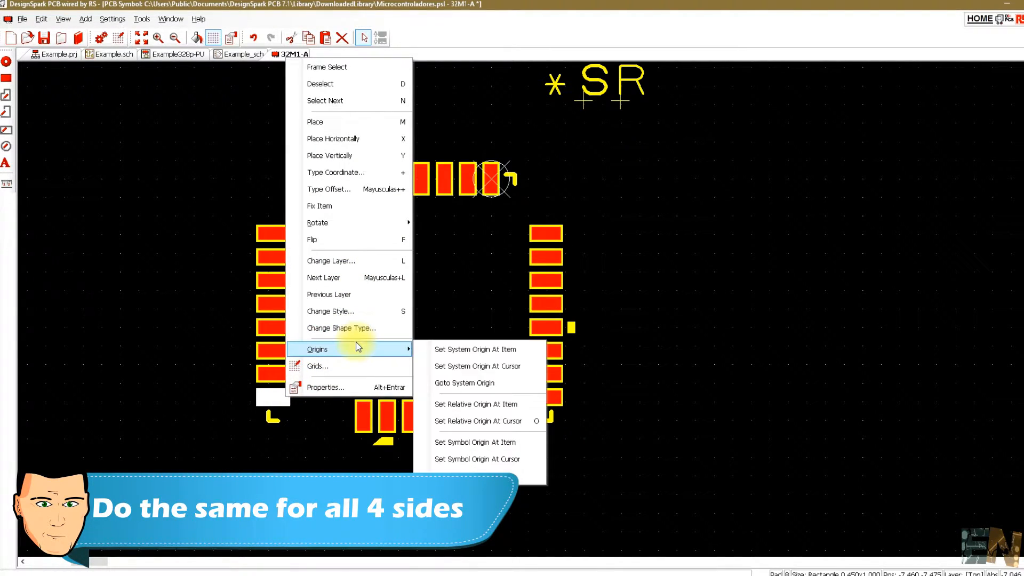
click(464, 349)
Select the lower pad row with its markings and move it to X 0, Y 0, referenced to pad 9
drag(589, 466, 343, 411)
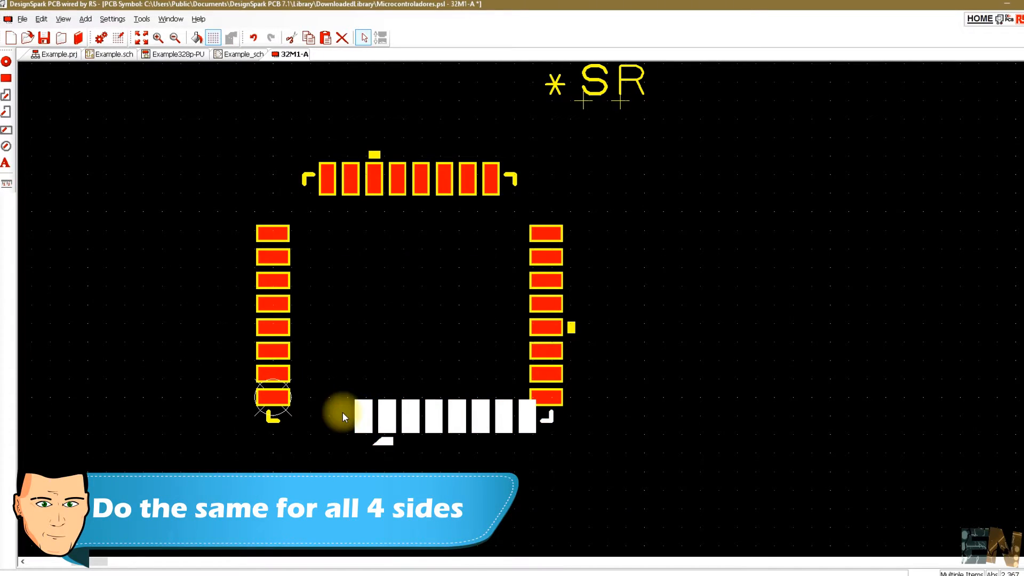
right_click(362, 417)
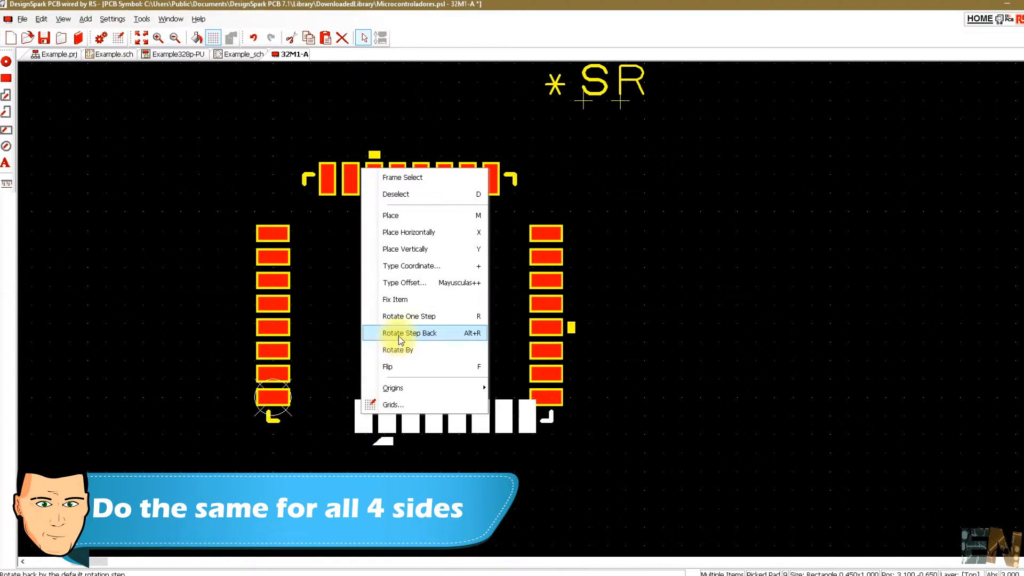
click(414, 265)
double_click(513, 272)
text(0)
click(619, 256)
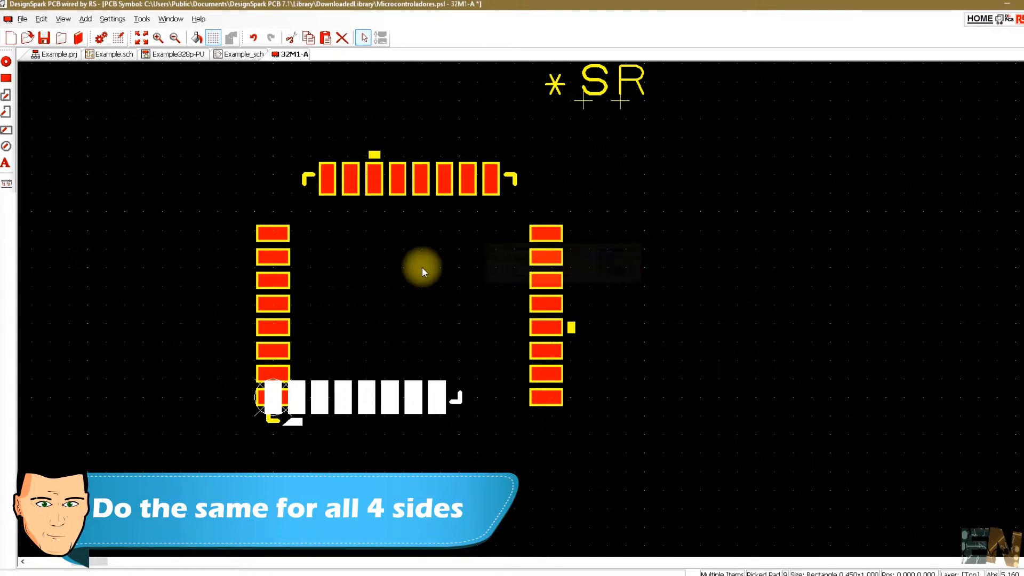
Move the selected lower pad row to X 1.875, Y -1.875, referenced to pad 9
right_click(275, 383)
click(395, 252)
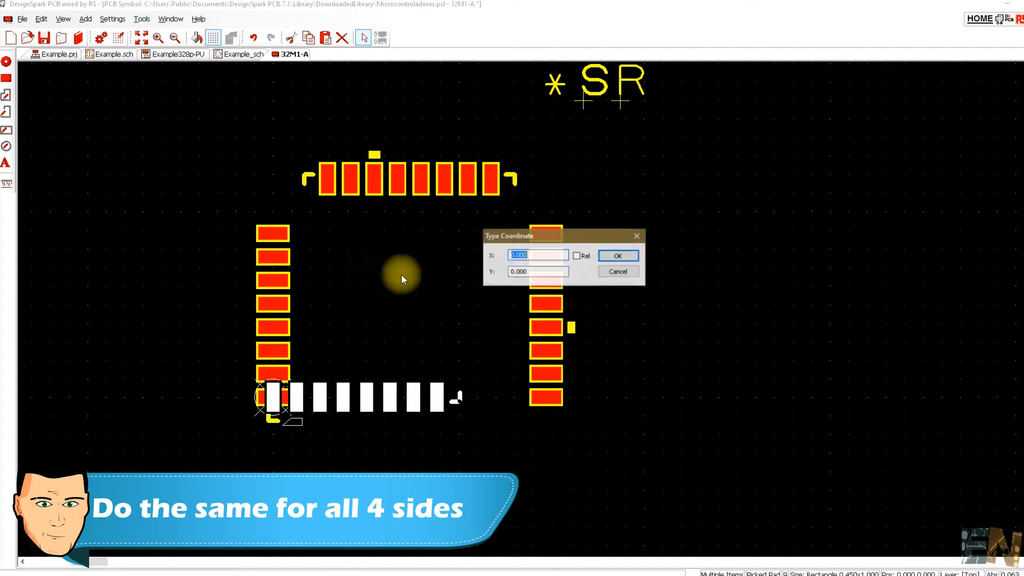
text(1.875)
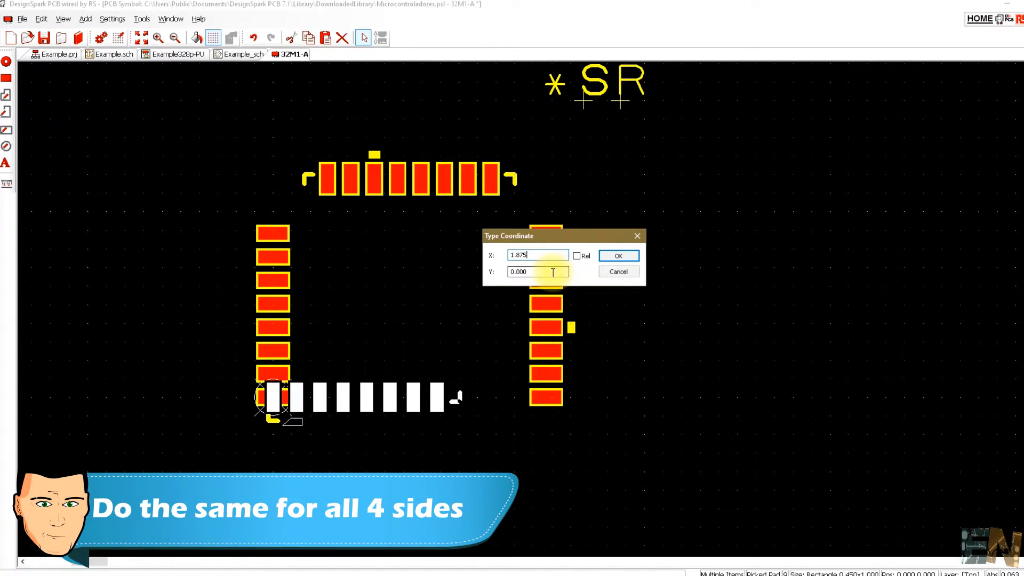
drag(553, 271, 379, 289)
text(-1,)
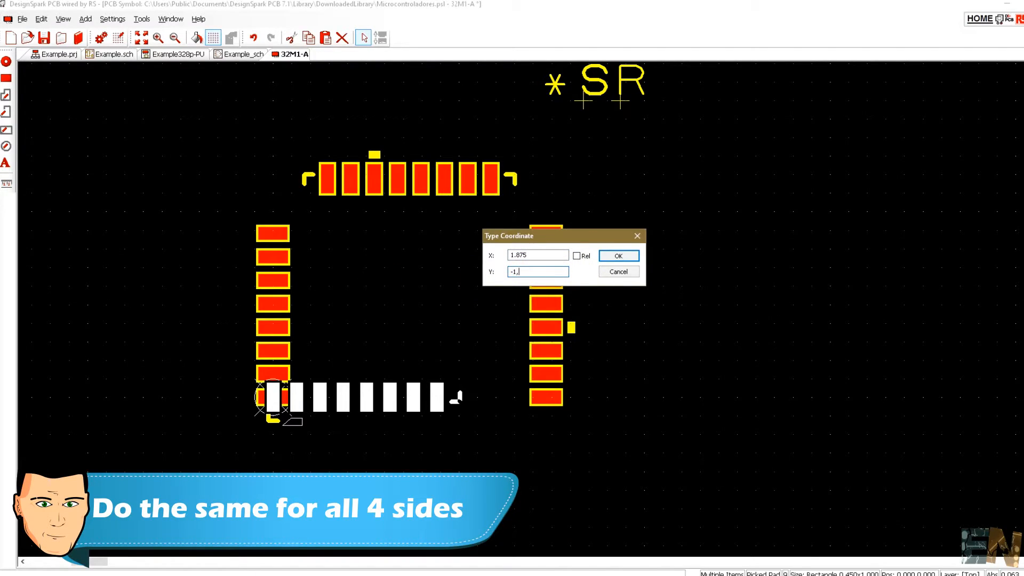
text(875)
click(609, 259)
click(602, 286)
click(521, 273)
key(BackSpace)
text(.)
key(Return)
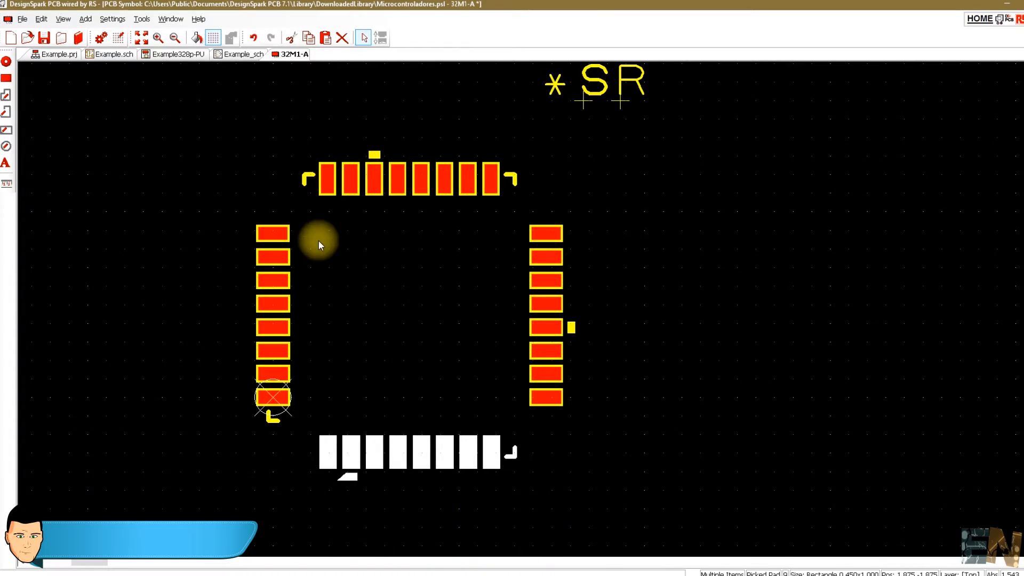
Move the asterisk marker and the S and R texts inside the footprint, beside the upper pads of the left column
click(319, 241)
middle_drag(319, 241, 384, 238)
mouse_move(693, 106)
mouse_down()
mouse_move(486, 284)
mouse_move(418, 296)
mouse_move(410, 281)
mouse_up()
drag(710, 88, 400, 324)
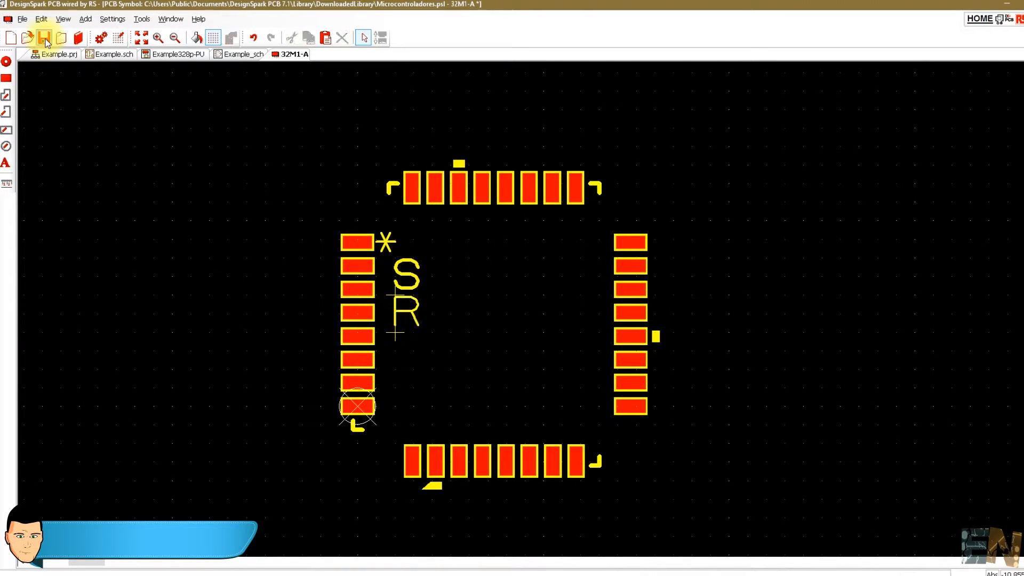
Save the footprint as Example_pcb in a new PCB symbol library named Example
key(ctrl+s)
click(584, 271)
scroll(584, 277, up, 2)
click(528, 274)
drag(519, 289, 466, 289)
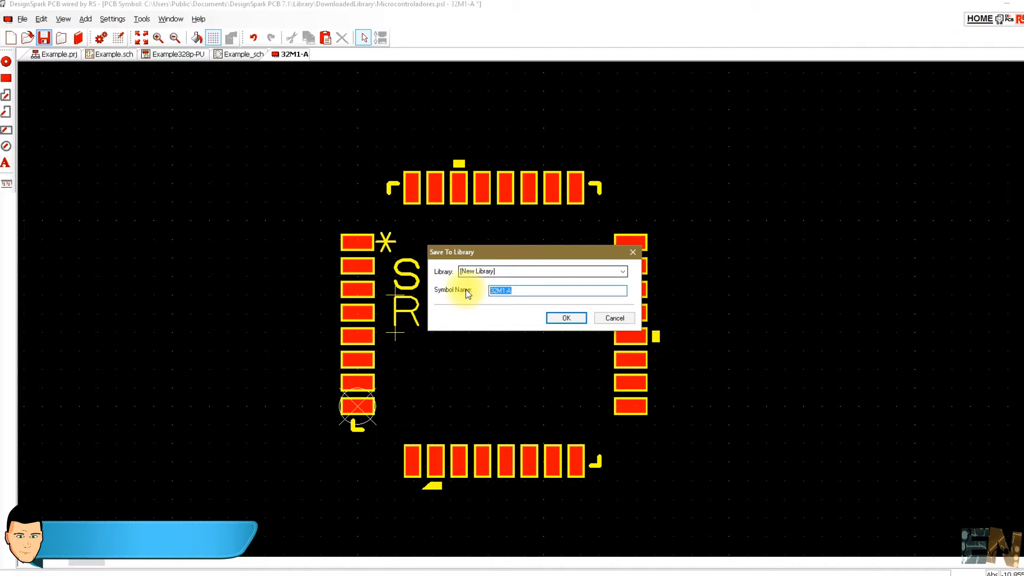
text(A)
text(xample_sch)
click(561, 319)
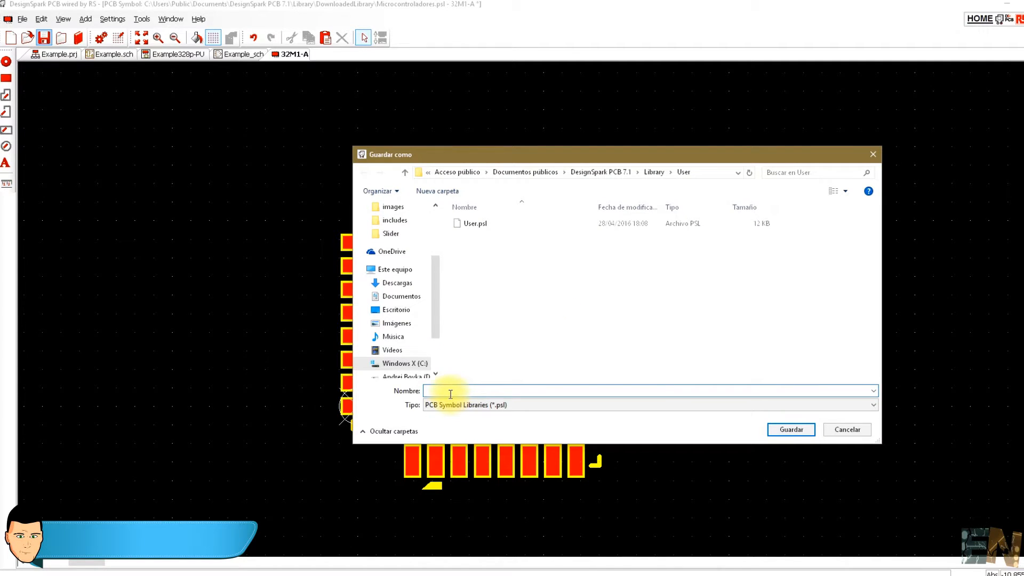
text(Example)
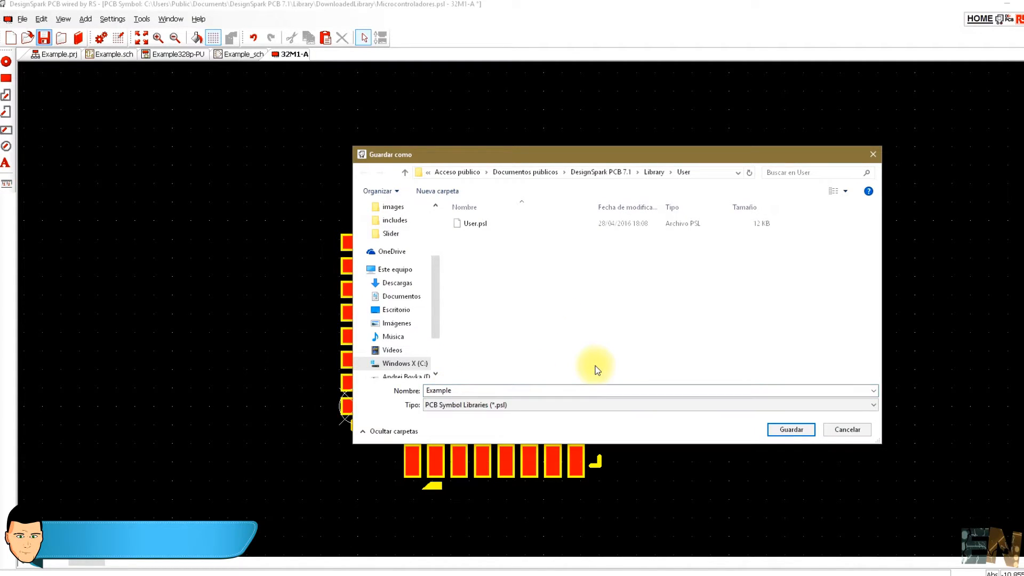
click(787, 430)
key(Return)
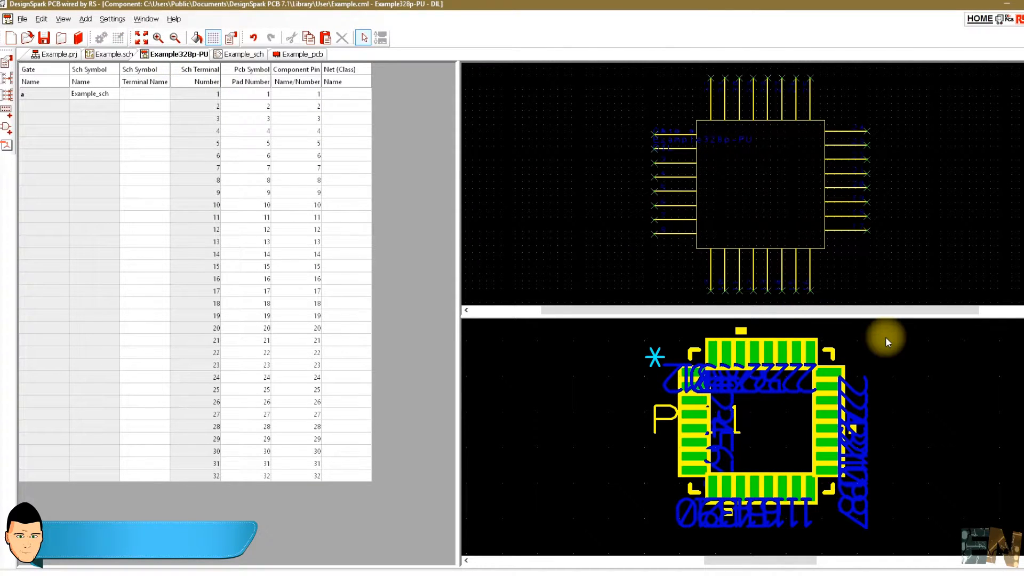
Set the Example328p-PU package's PCB symbol to Example_pcb from the Example.psl library
right_click(791, 341)
click(833, 426)
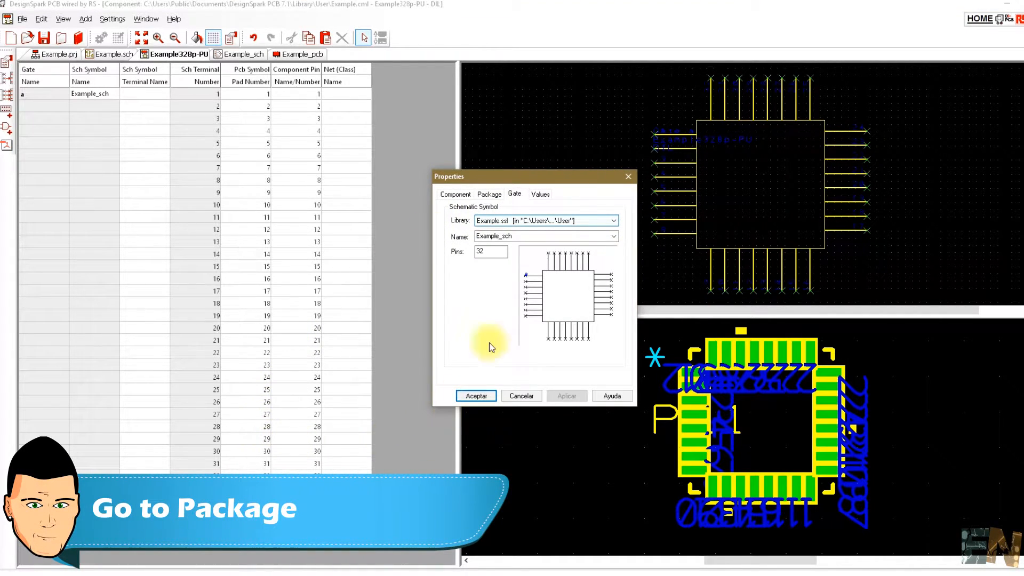
click(489, 195)
click(619, 254)
click(523, 352)
click(619, 271)
click(549, 280)
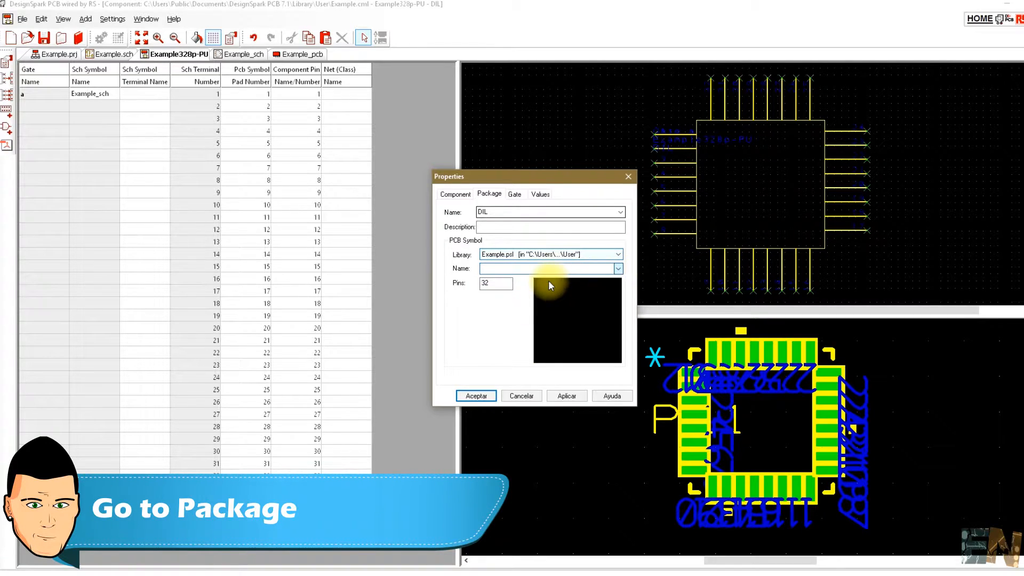
click(476, 396)
Save the component as Example328p-PU in the Example.cml library, overwriting the existing entry
click(43, 37)
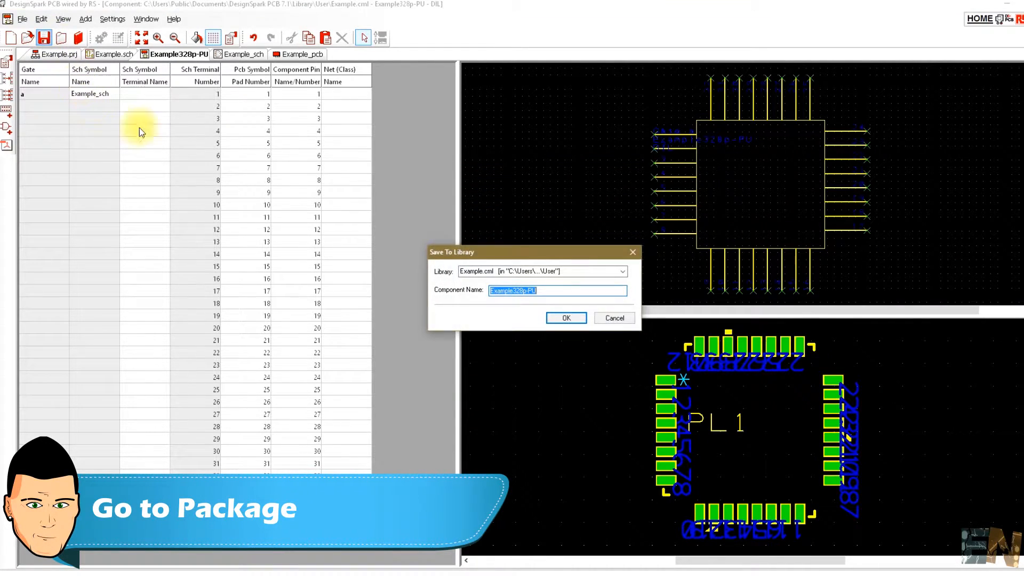
click(570, 319)
click(555, 330)
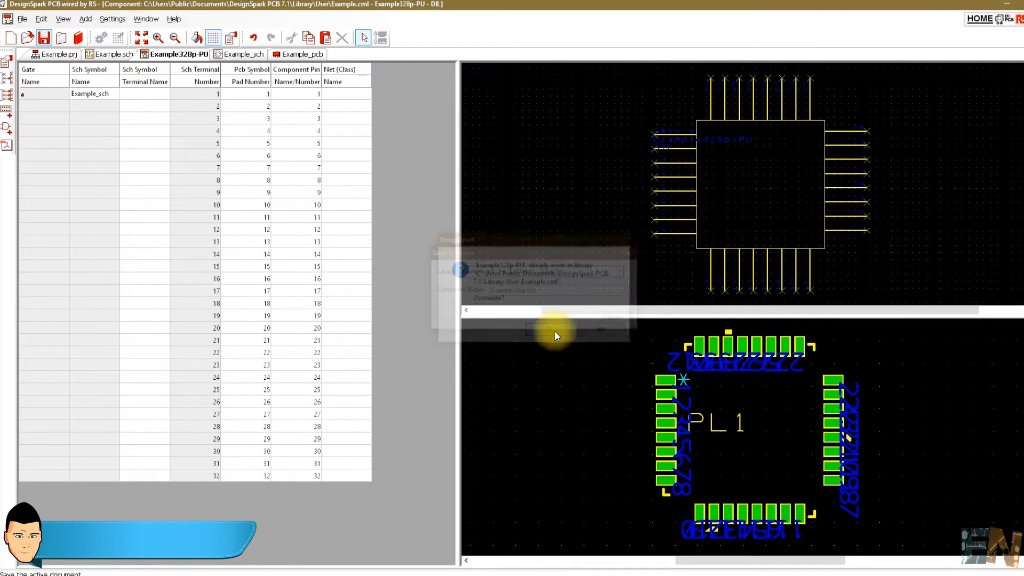
Place the Example328p-PU component from the Example.cml library in the Example.sch schematic and save the schematic
click(110, 54)
click(6, 64)
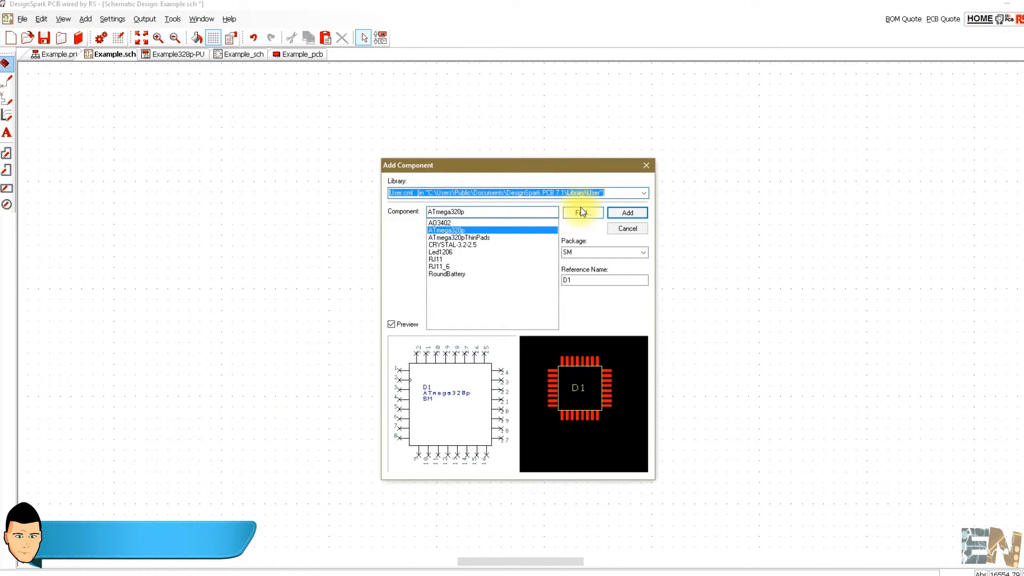
click(643, 193)
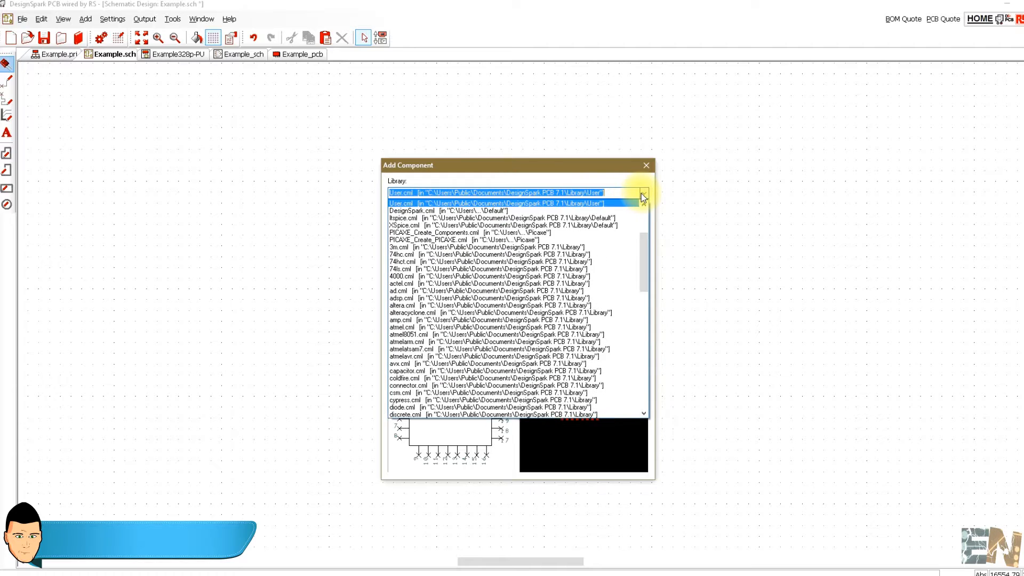
click(519, 218)
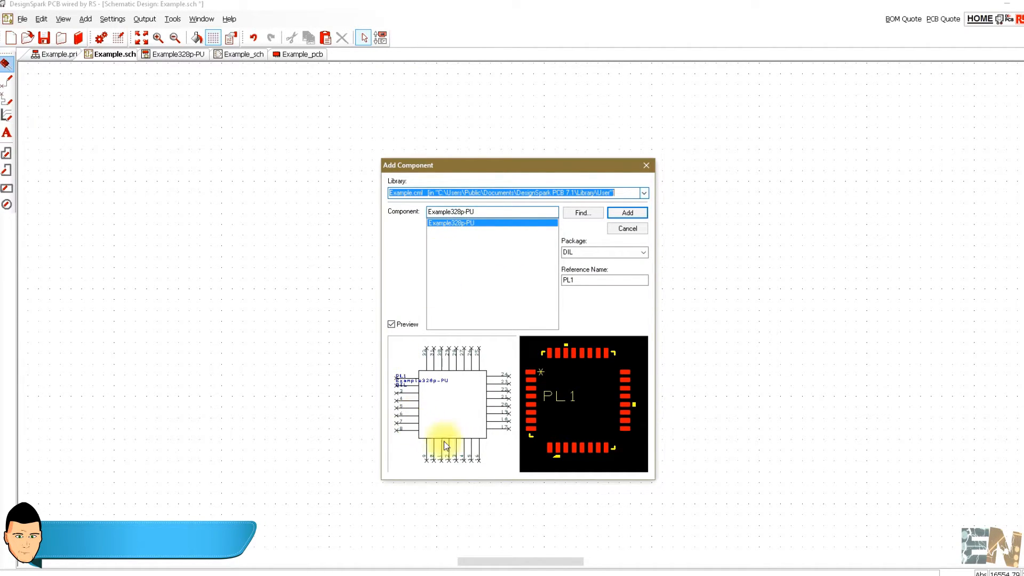
click(629, 213)
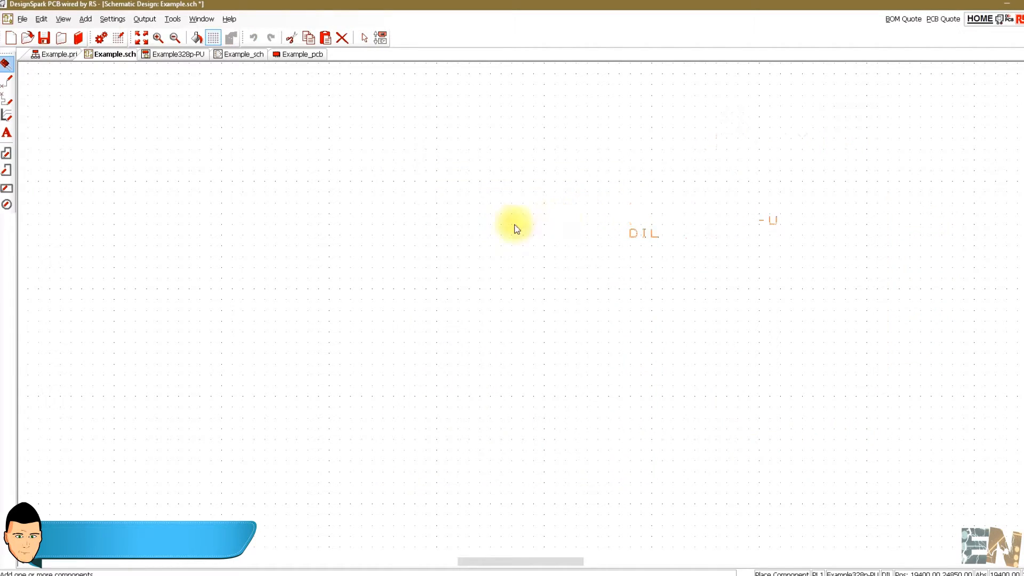
click(373, 245)
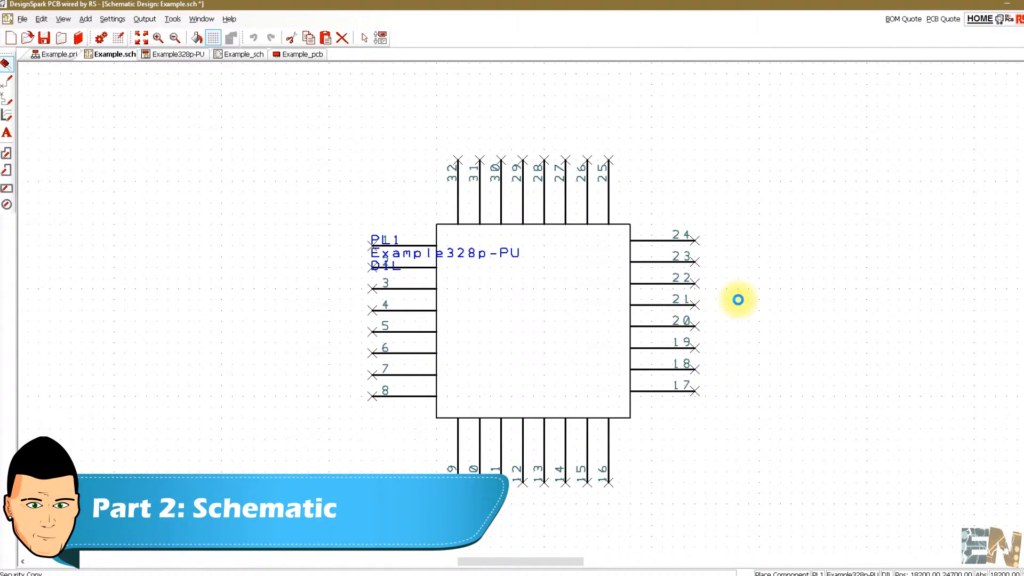
key(Escape)
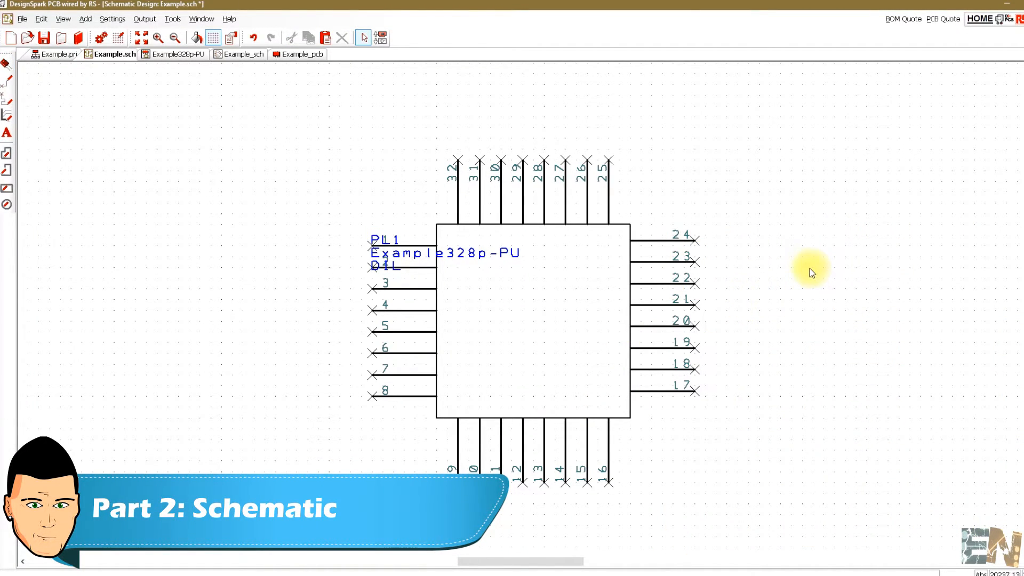
scroll(809, 270, down, 1)
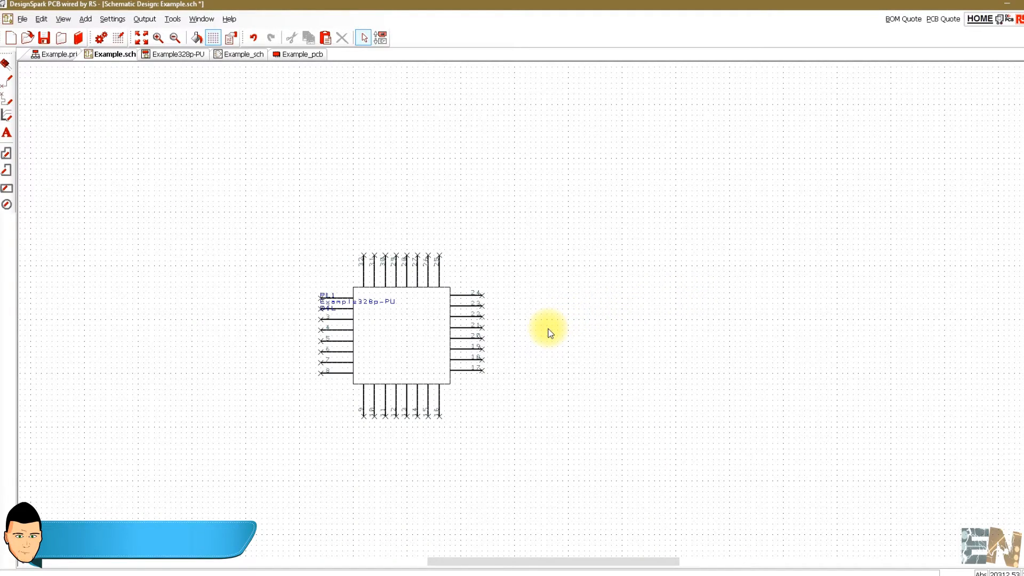
click(42, 38)
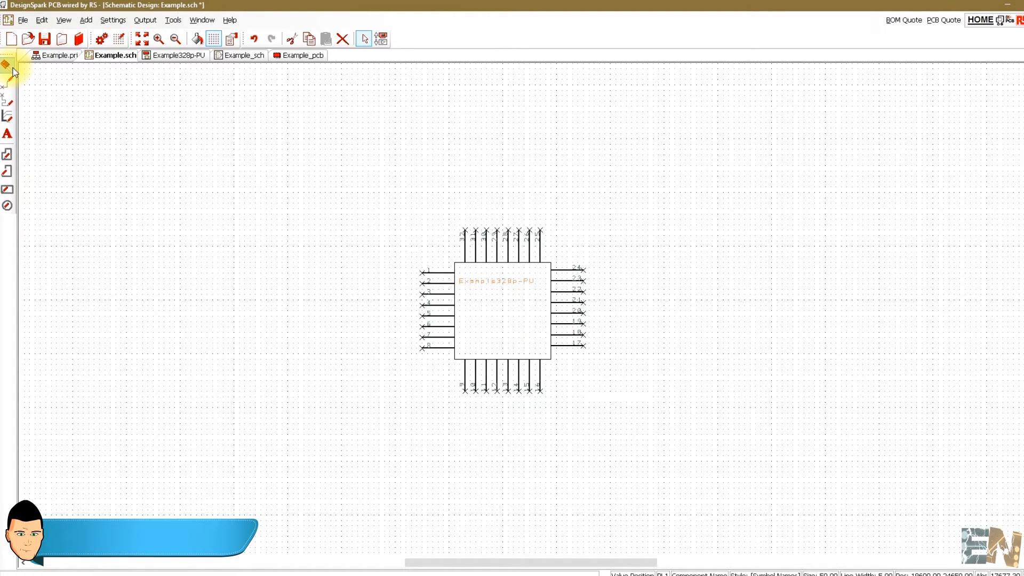
Place a GND symbol from the DesignSpark library below and left of the chip and wire pin 8 to it
click(12, 69)
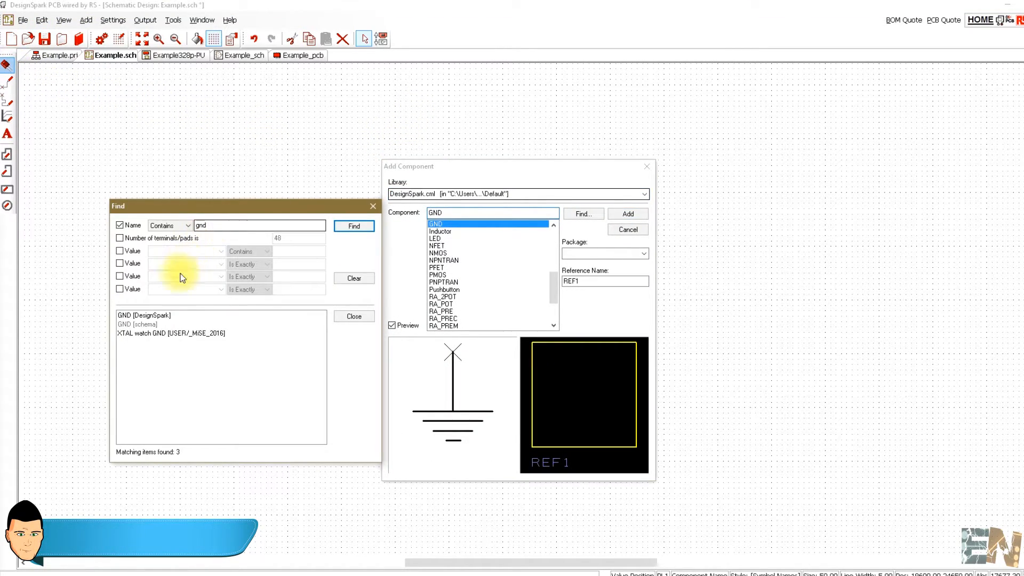
click(168, 319)
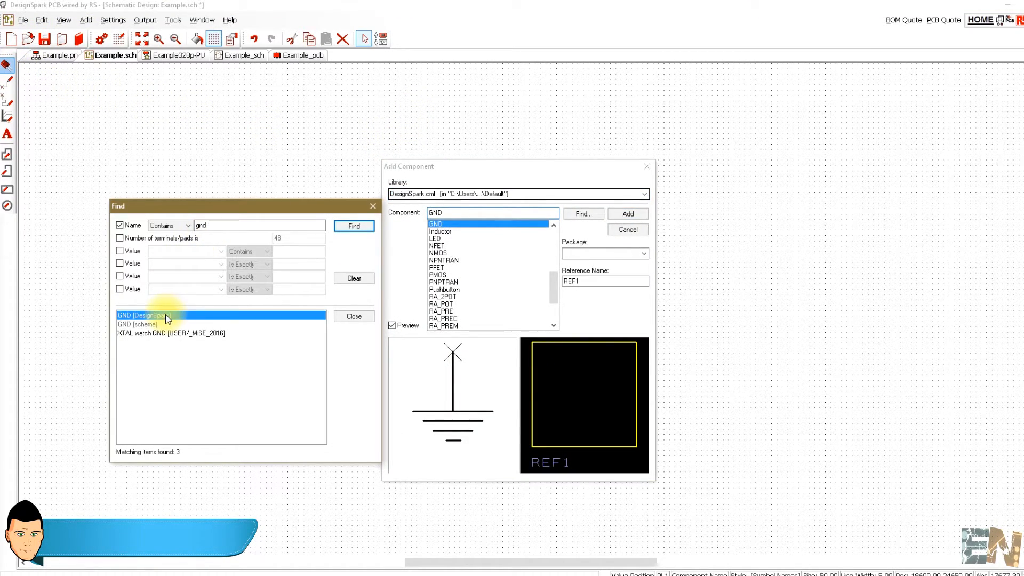
click(640, 214)
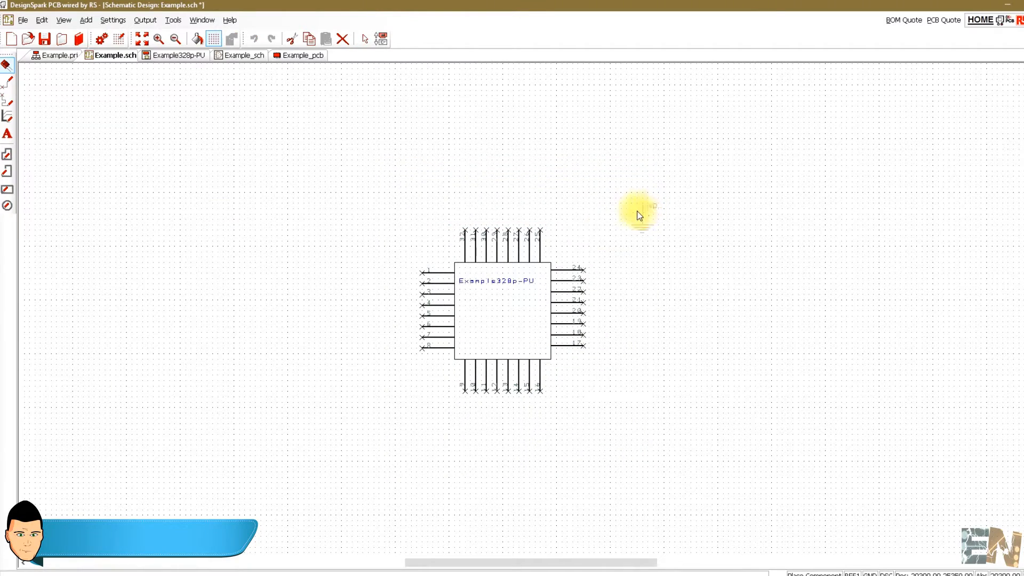
click(337, 423)
key(Escape)
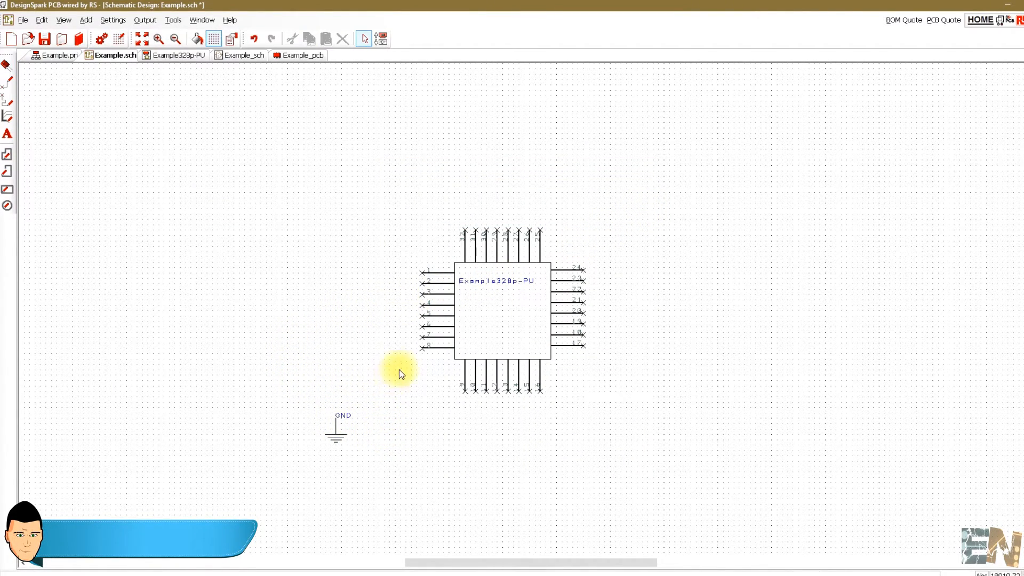
mouse_move(420, 350)
mouse_down()
mouse_move(336, 359)
mouse_move(337, 425)
mouse_up()
click(340, 440)
Display the net name on the pin 8 wire and delete that label
right_click(366, 349)
click(411, 240)
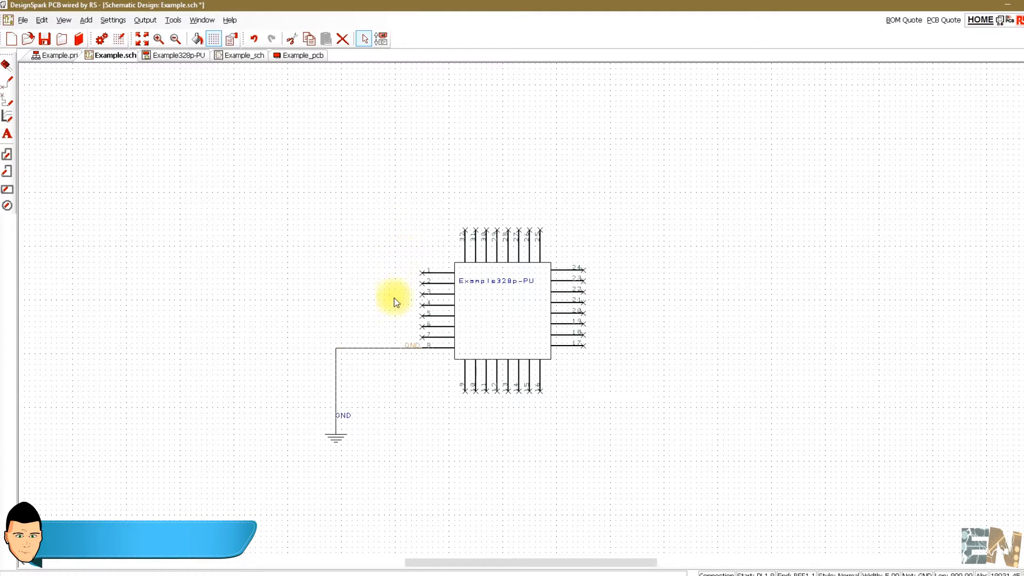
drag(425, 344, 384, 347)
key(Delete)
Copy the GND symbol and paste it below and right of the chip, merging it with the existing GND net
click(343, 439)
key(ctrl+c)
click(626, 421)
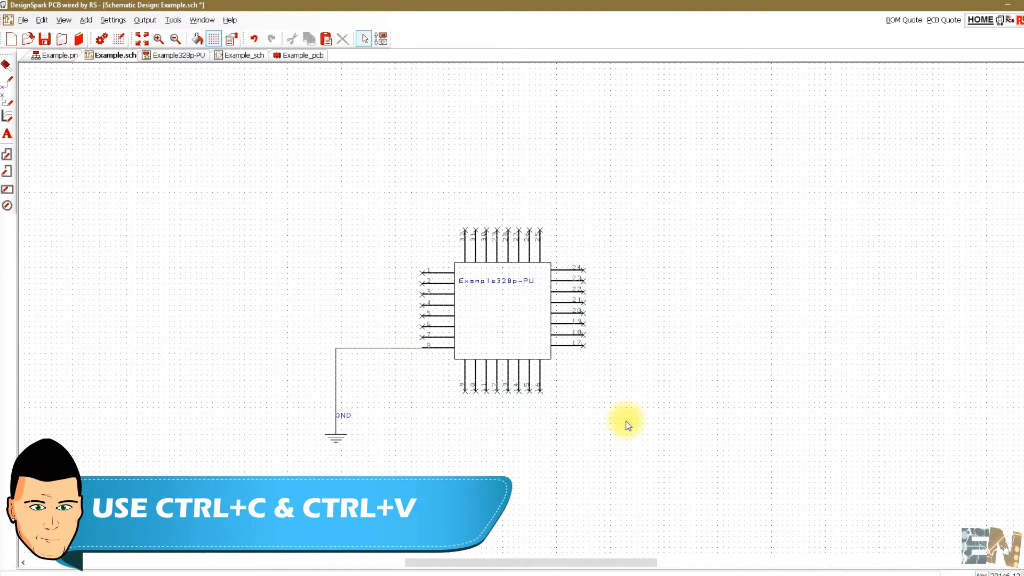
key(ctrl+v)
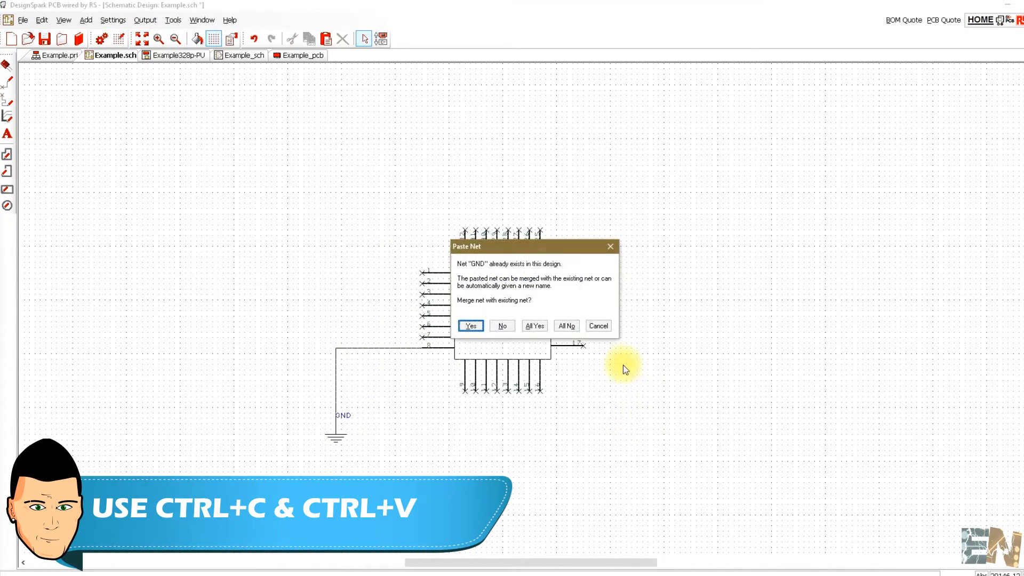
click(470, 326)
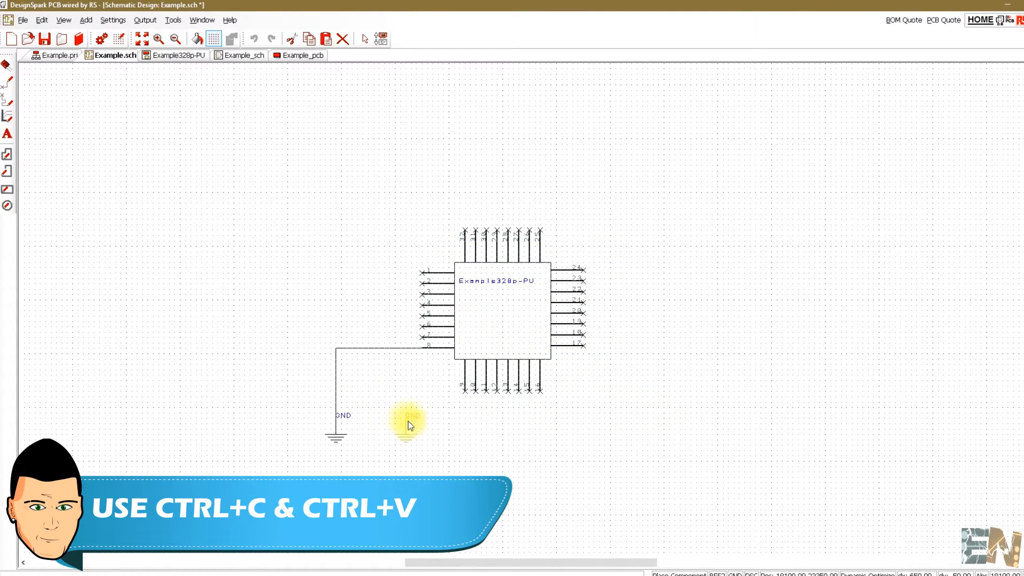
click(675, 419)
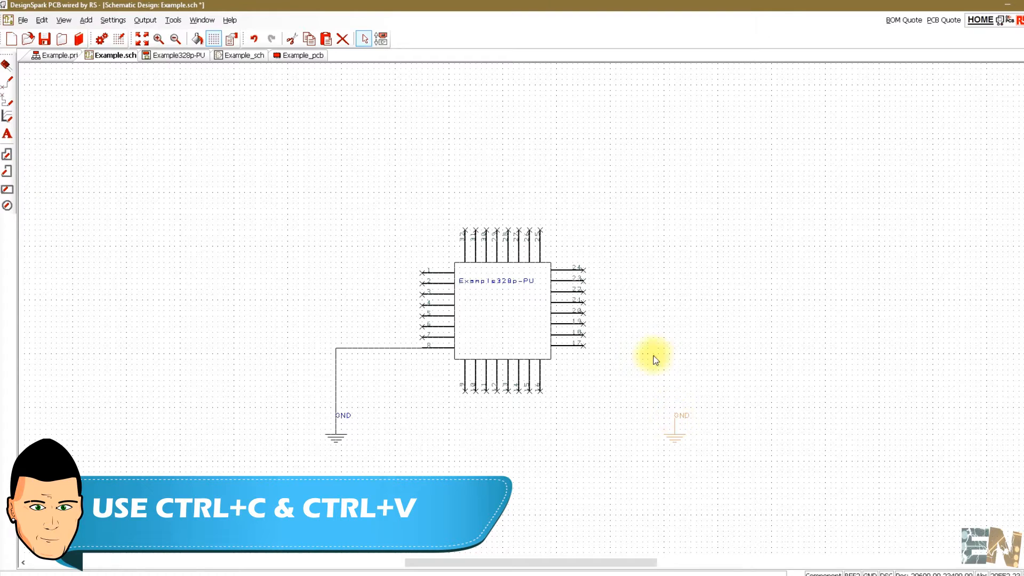
Try to wire pin 22 to the copied GND symbol, test the connection by moving the symbol, and undo these changes
mouse_move(583, 292)
mouse_down()
mouse_move(687, 331)
mouse_move(677, 406)
mouse_up()
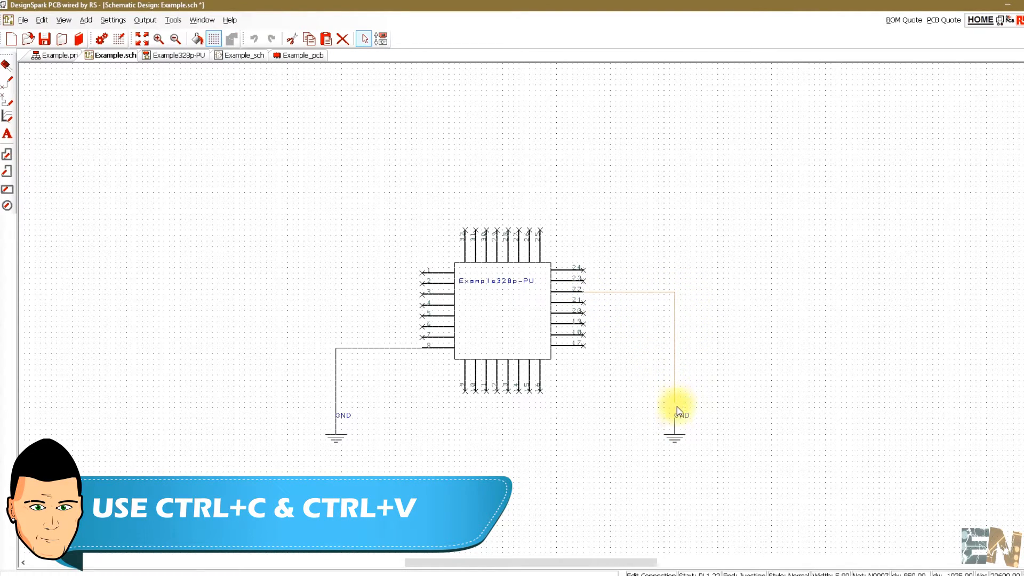
click(677, 424)
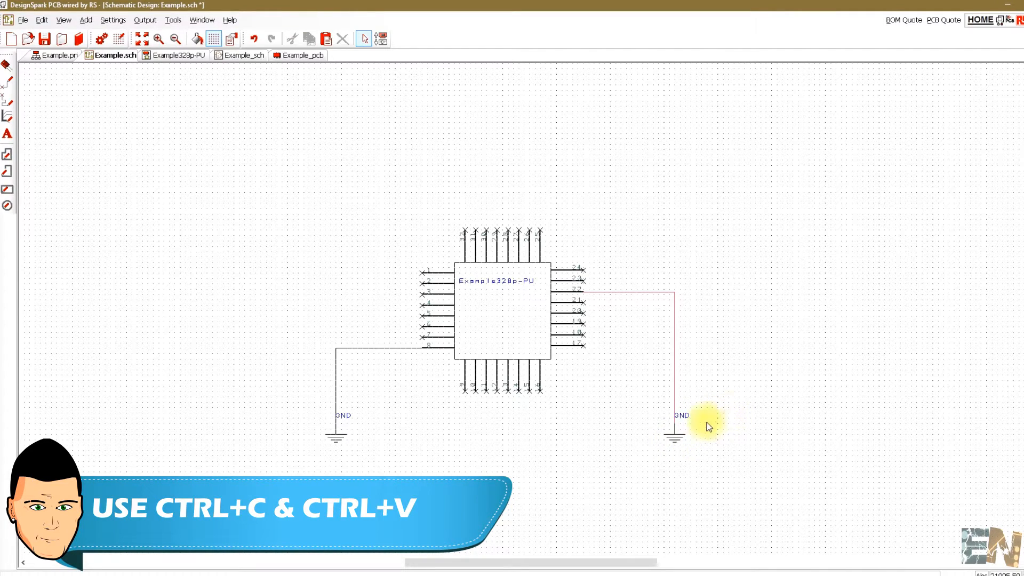
click(676, 440)
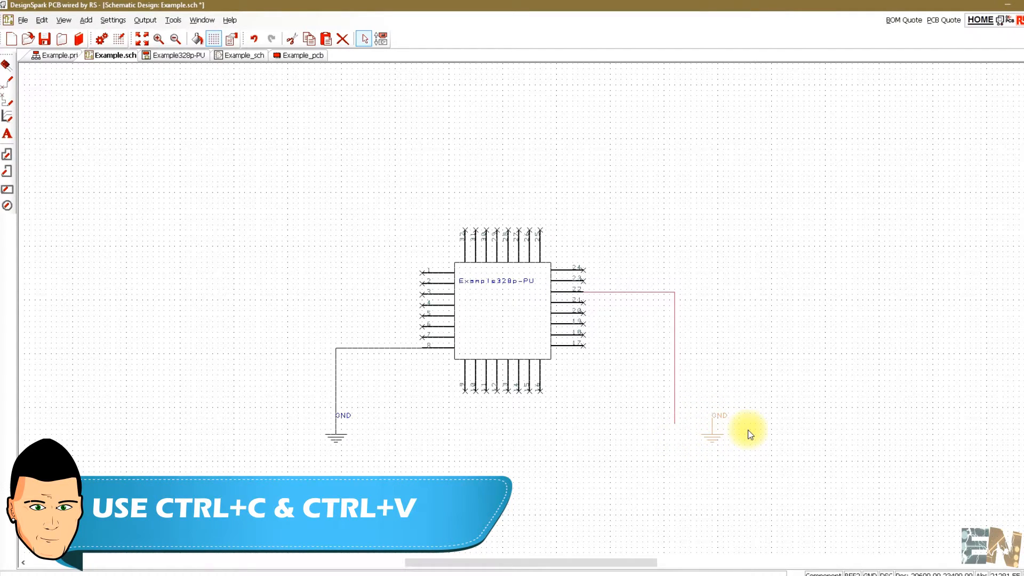
key(ctrl+z)
key(ctrl+z)
key(ctrl+z)
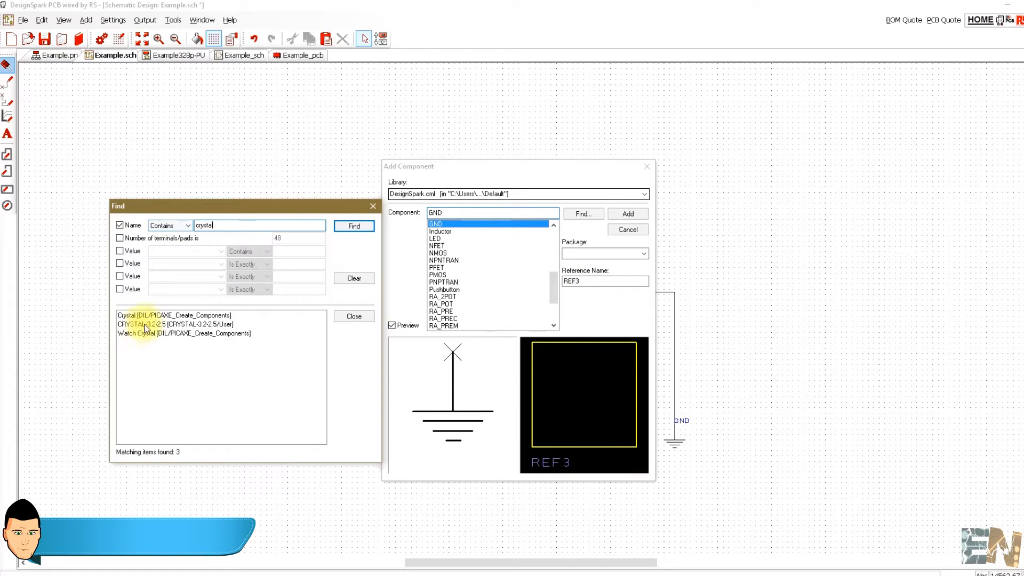
Add the Crystal component from the PICAXE_Create_Components library and place it horizontally below the chip
click(161, 314)
double_click(161, 314)
key(r)
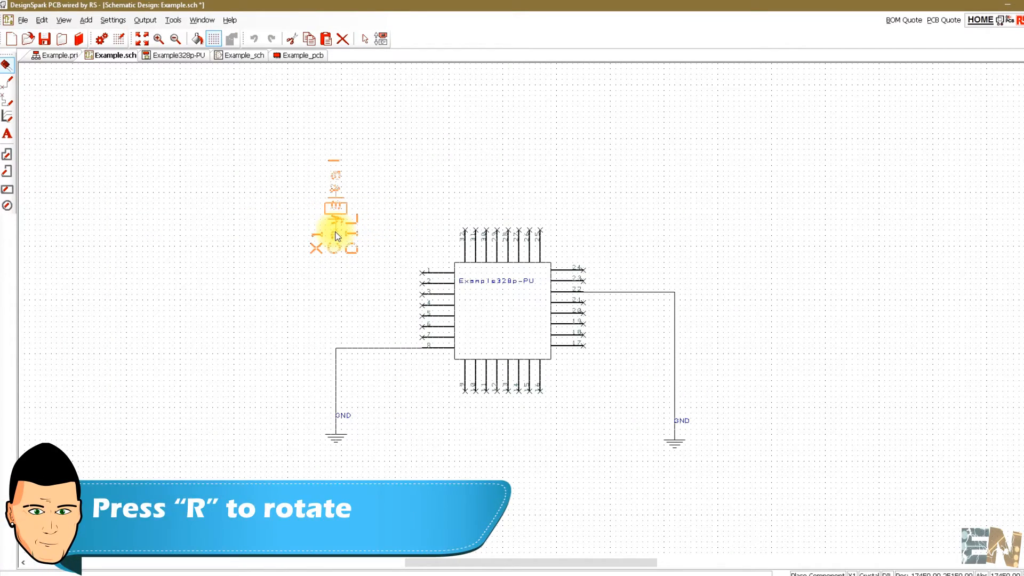
key(r)
key(r)
key(r)
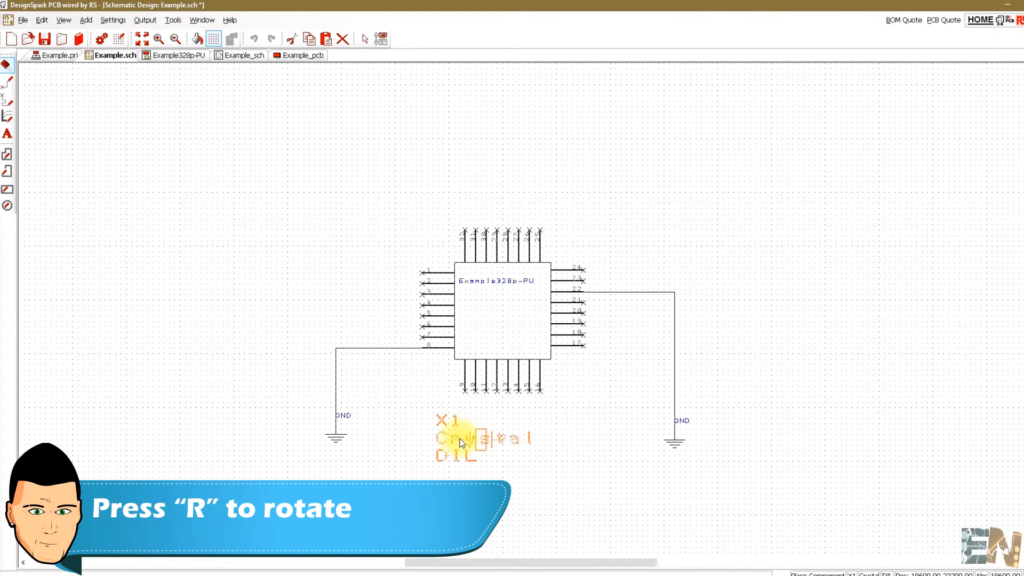
click(453, 444)
key(Escape)
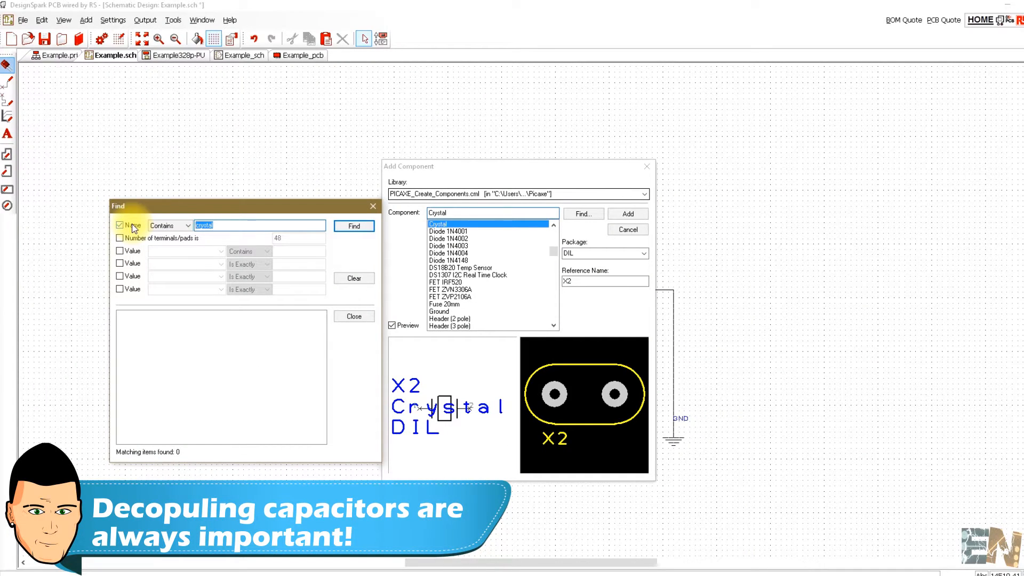
Search for 0805 capacitors, put the crystal's name label above its symbol, and wire the two capacitors below to its pins
text(0805)
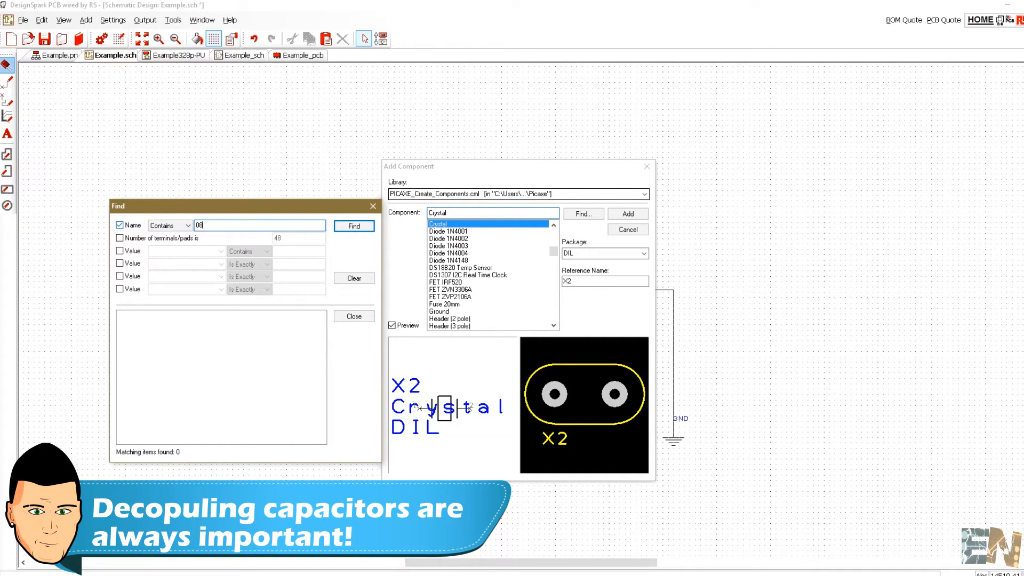
key(Return)
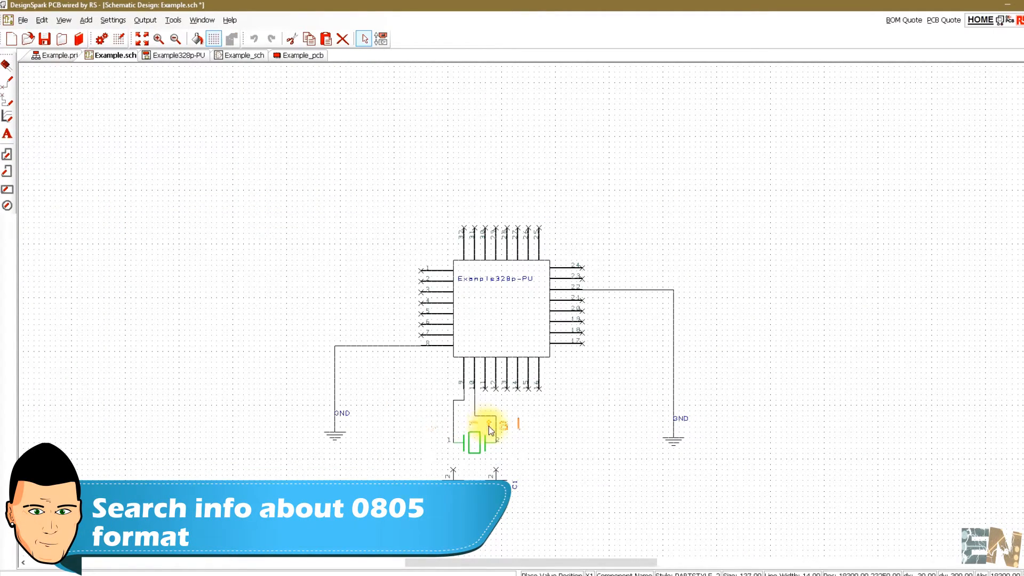
click(490, 426)
drag(495, 471, 497, 441)
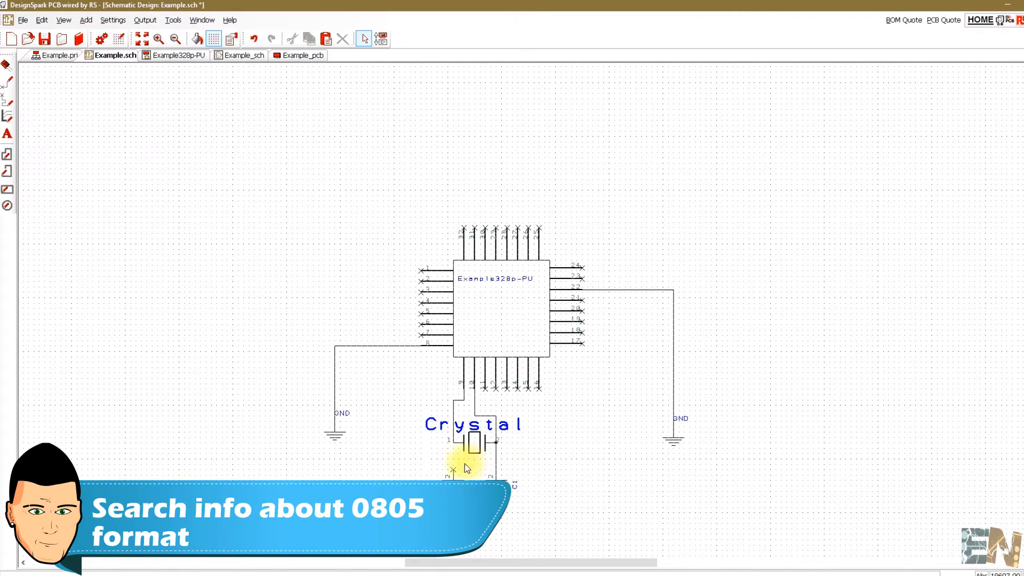
drag(452, 470, 456, 444)
click(456, 443)
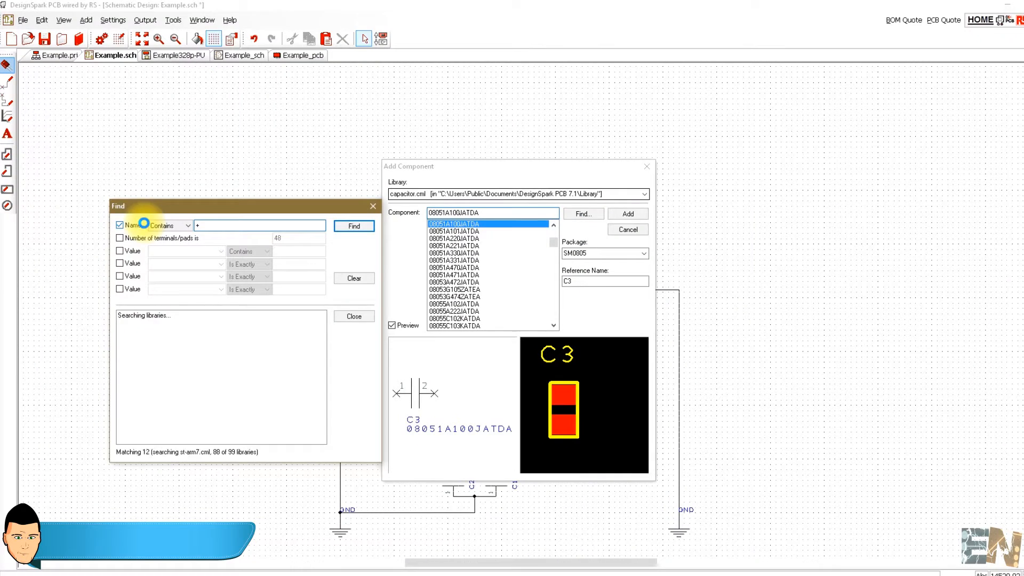
Pick the +5V symbol from the search results and confirm the net properties of the wire joining it to pin 7
click(139, 344)
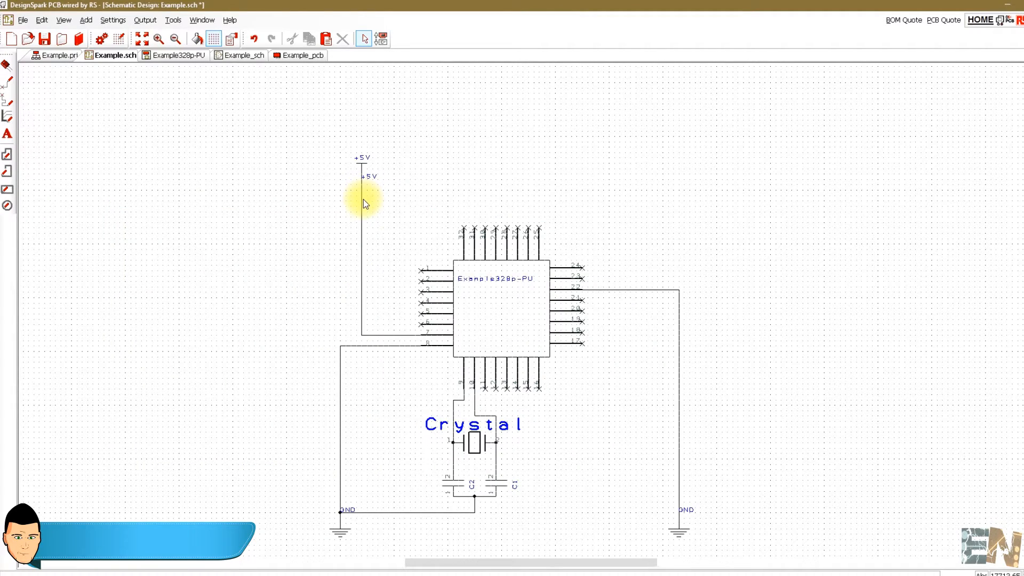
right_click(361, 209)
click(412, 551)
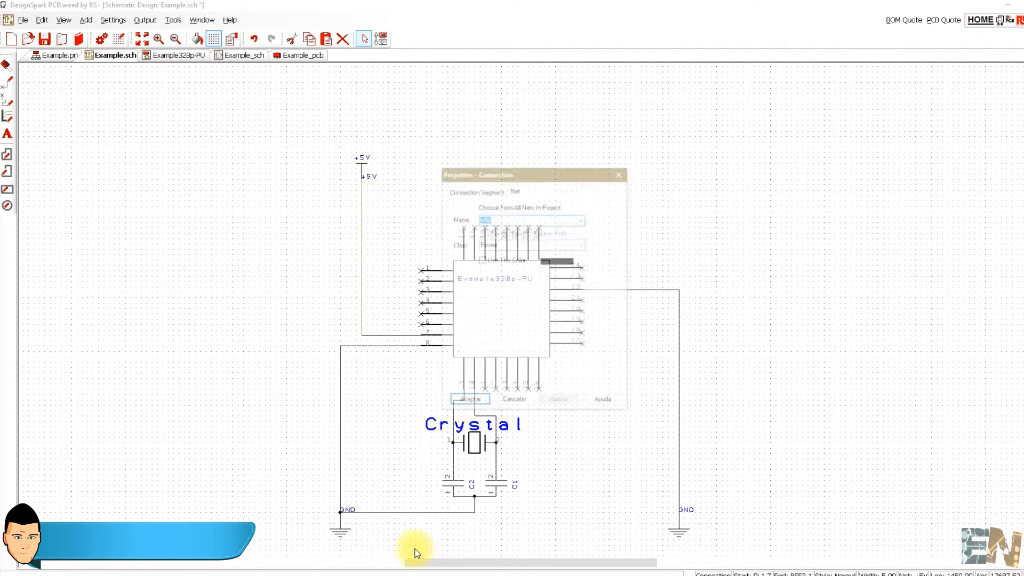
click(466, 401)
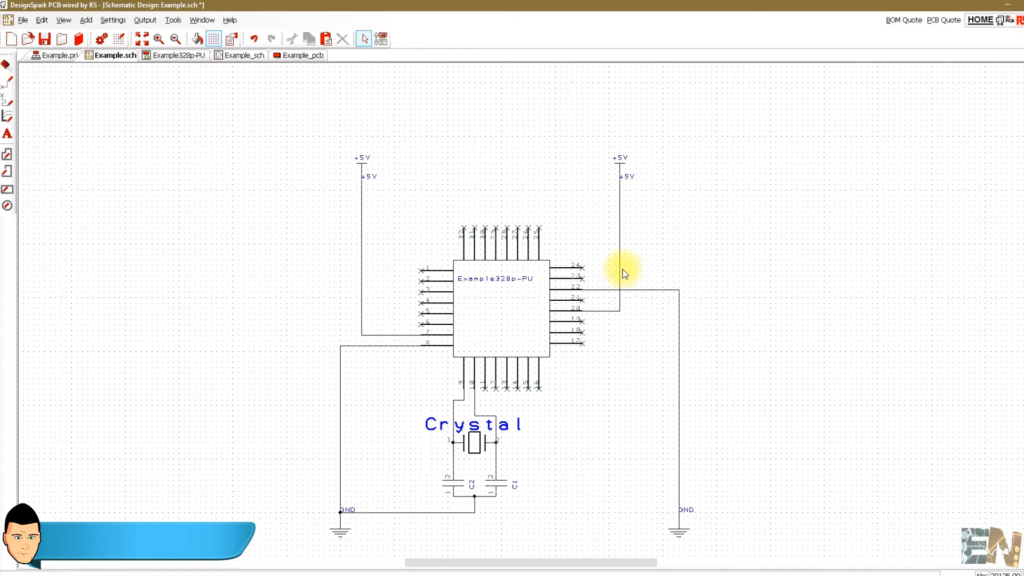
Consult the Atmega328P reference circuit in Photoshop and return to the schematic design in DesignSpark PCB
click(83, 575)
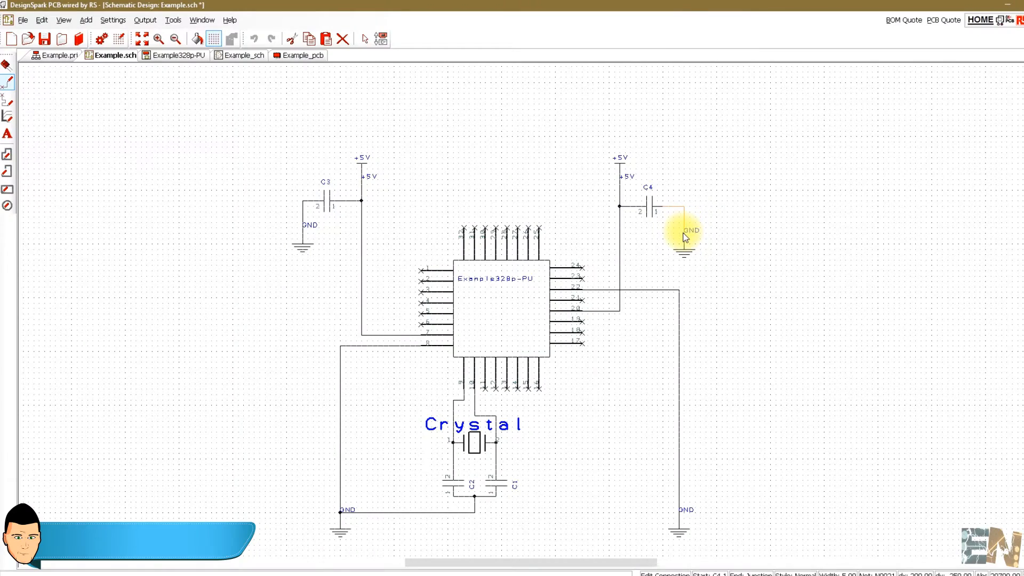
click(137, 575)
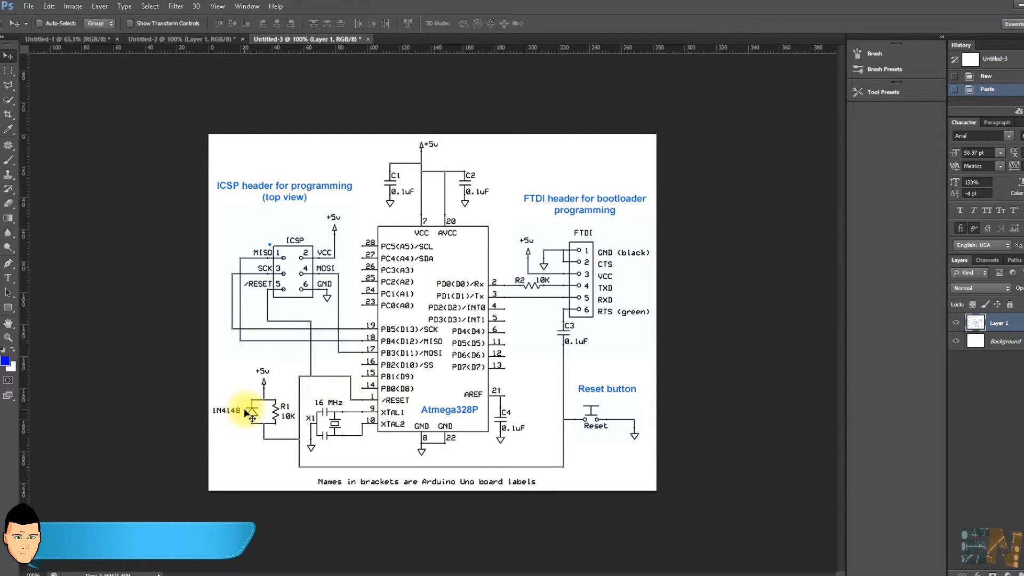
key(alt+Tab)
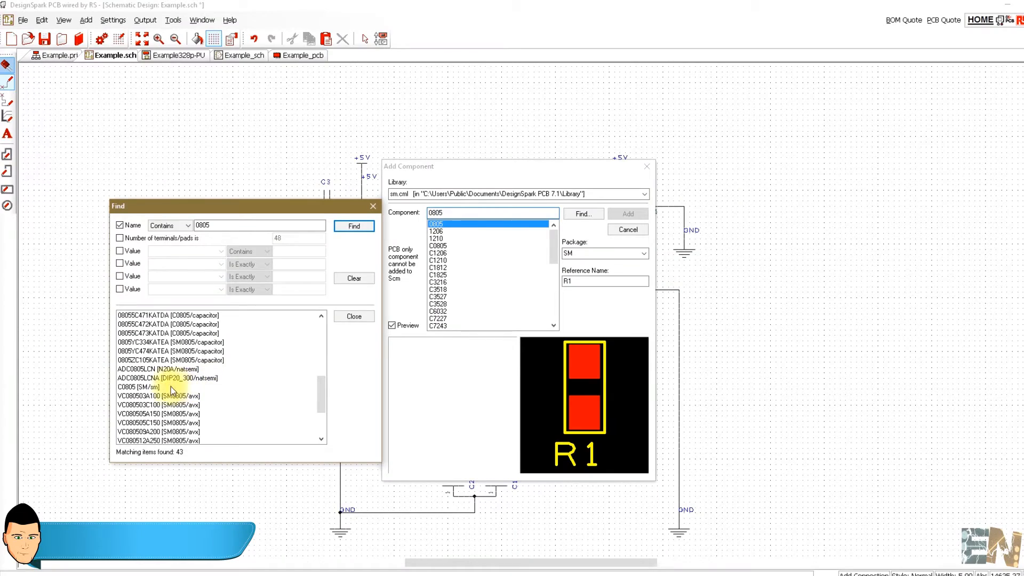
Look through the 0805 search results for a resistor and connect the pushbutton's wire to the GND line of pin 8
click(146, 388)
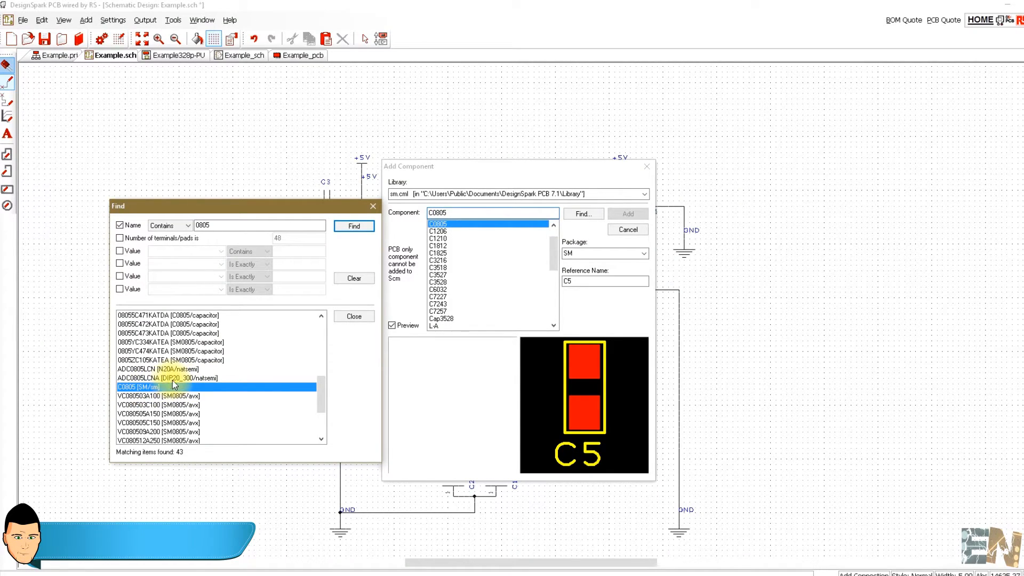
scroll(184, 368, down, 2)
click(187, 344)
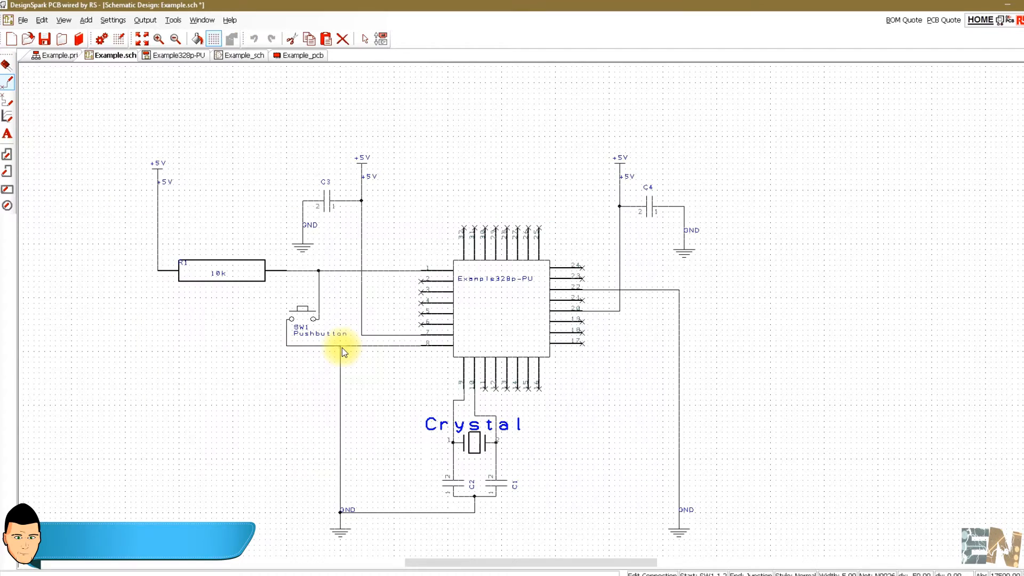
click(341, 347)
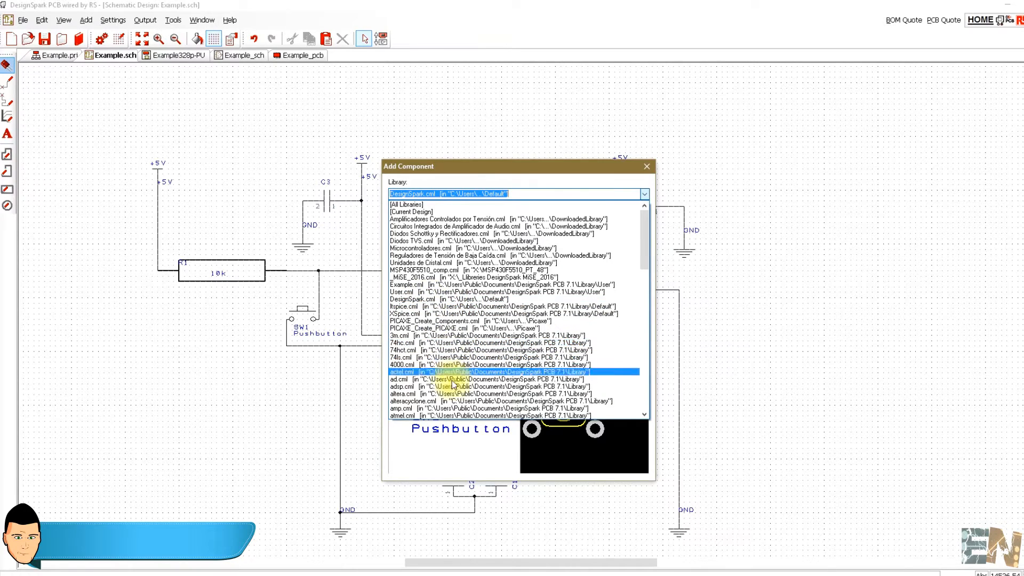
Add two 3WP connectors from the connector library, stacked one above the other to the right of the chip
scroll(437, 395, down, 4)
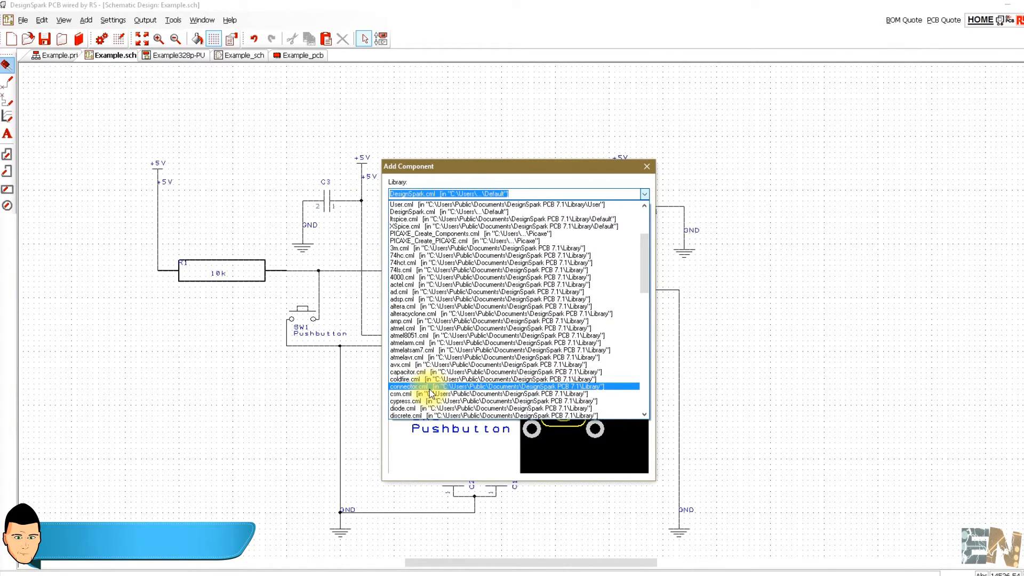
click(425, 388)
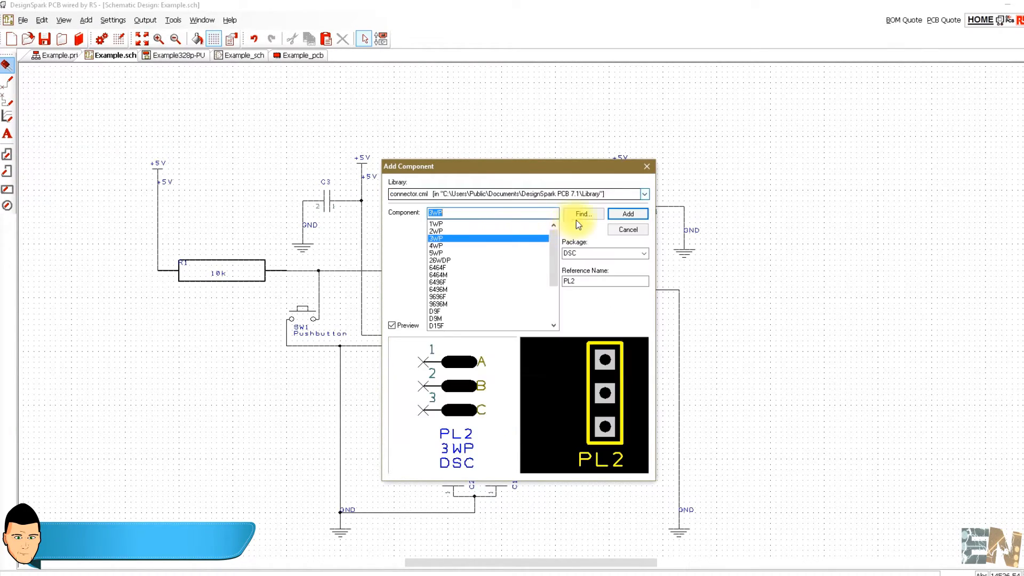
click(623, 214)
click(792, 279)
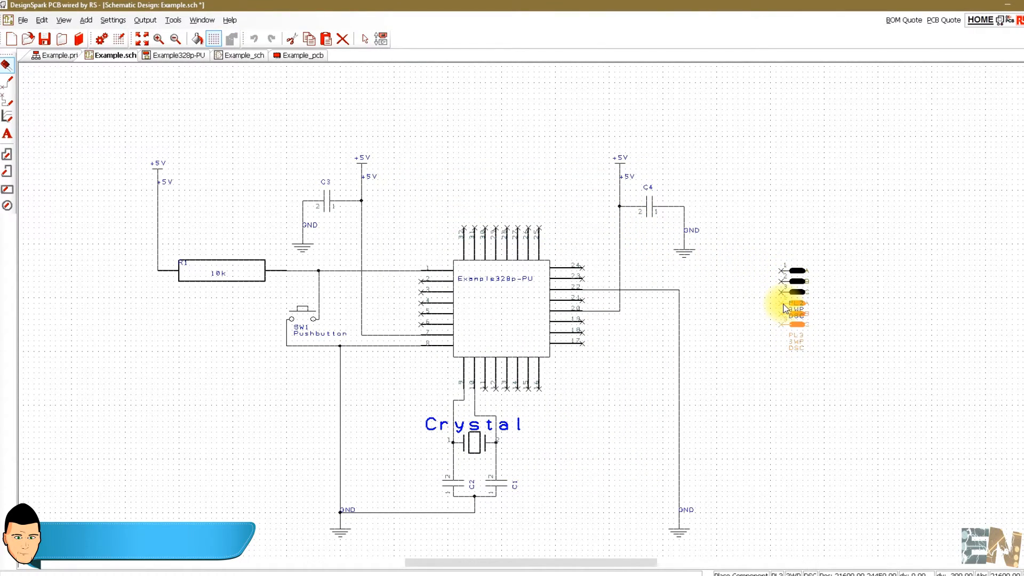
click(784, 308)
key(Escape)
Move the PL2 and PL3 labels to the right of their connectors and draw a short wire out of PL3's pin 3
scroll(864, 314, up, 2)
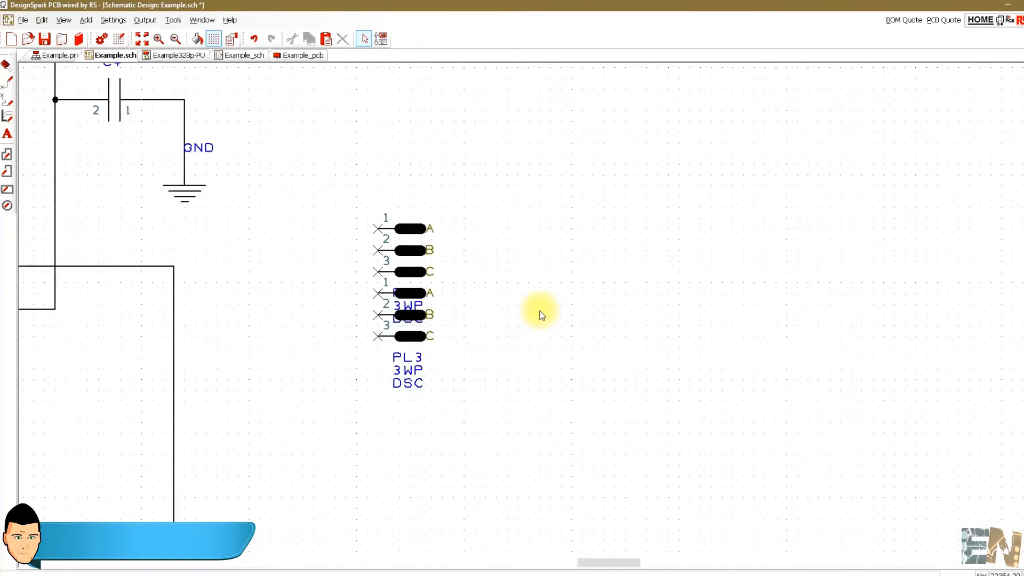
drag(274, 295, 396, 188)
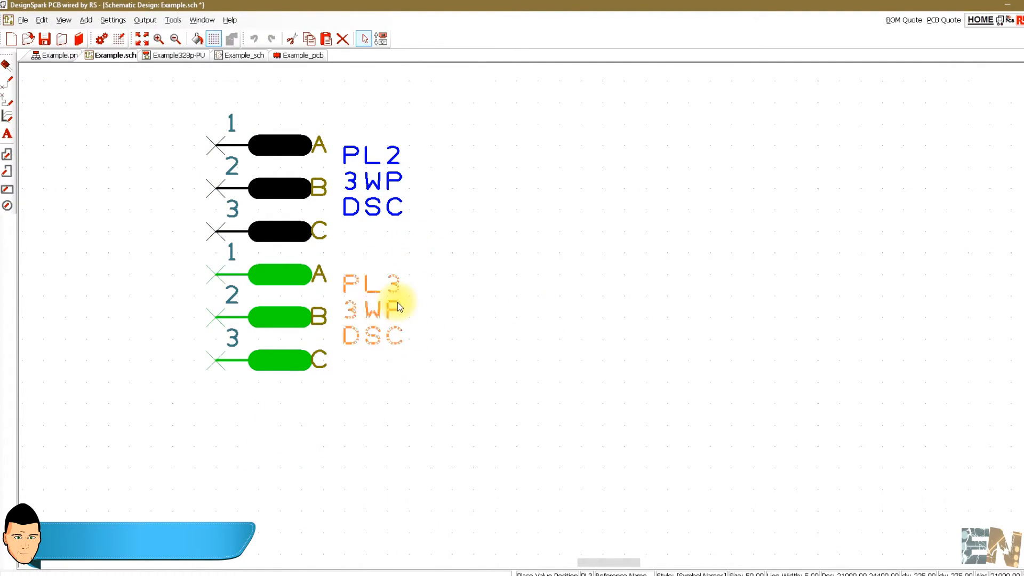
click(398, 302)
scroll(398, 302, down, 3)
drag(481, 337, 443, 337)
Set the net name of the wire on PL2's pin 1 to GND and join it with the existing GND net
right_click(464, 283)
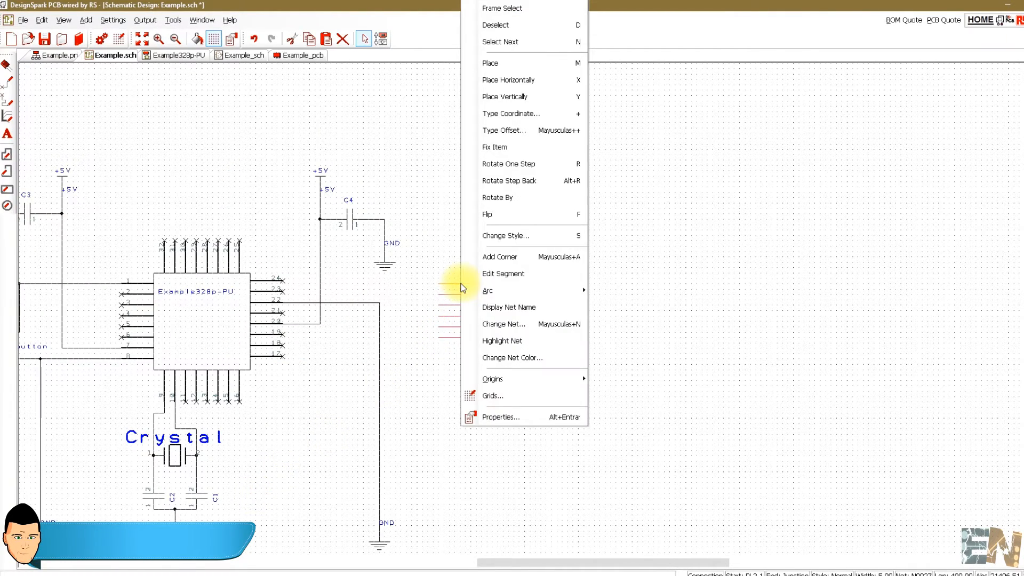
click(498, 414)
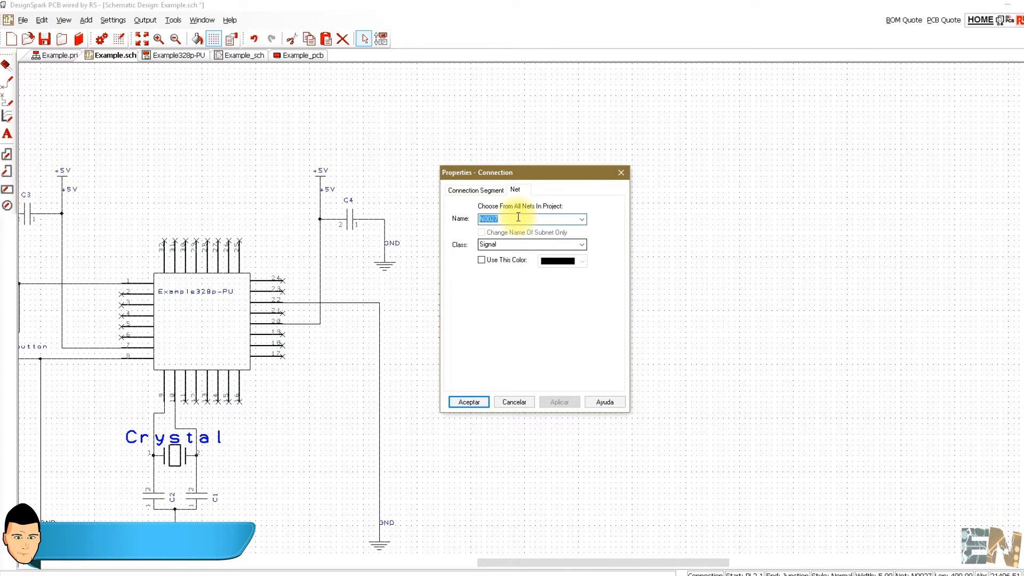
text(GND)
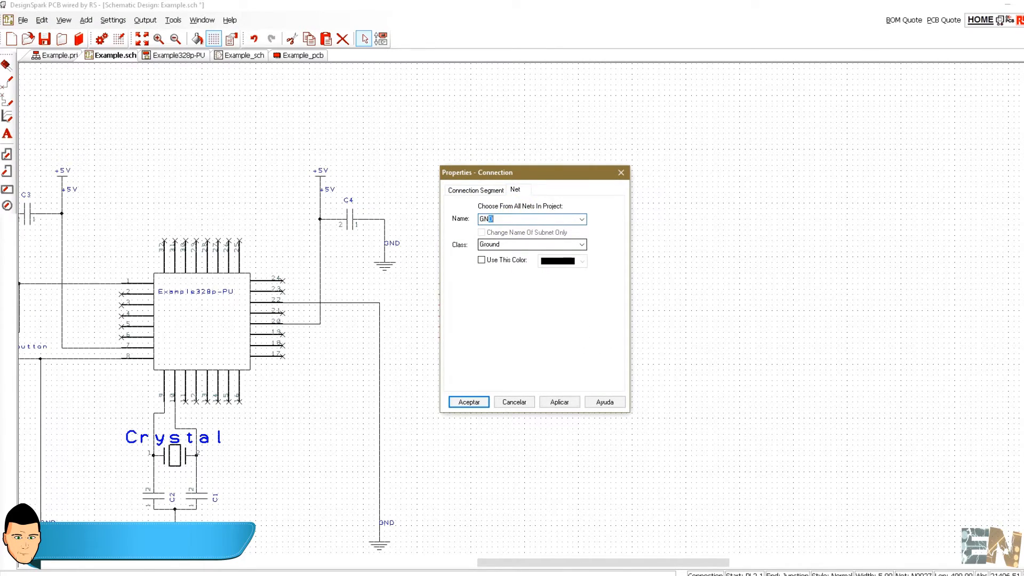
click(470, 404)
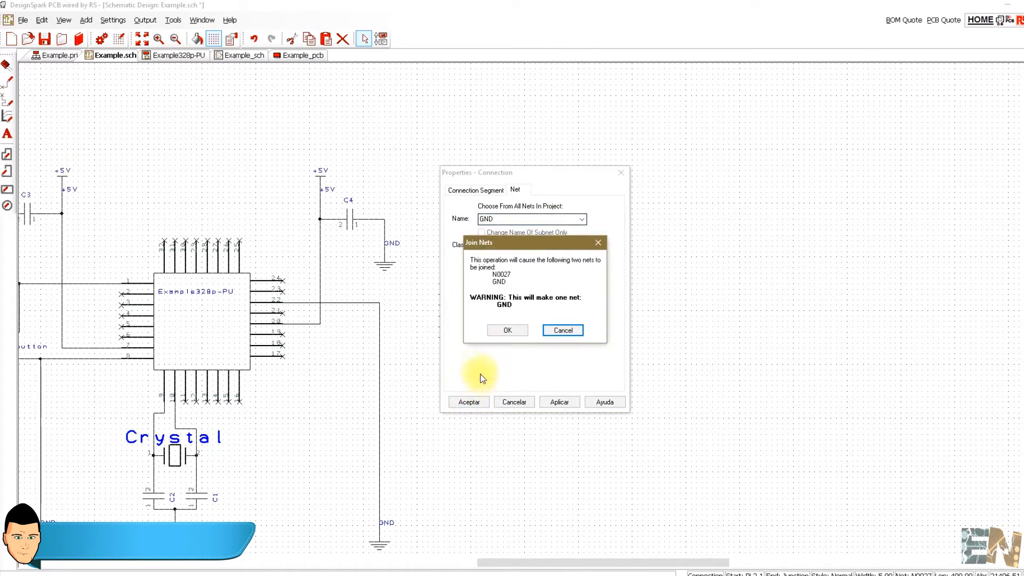
click(507, 330)
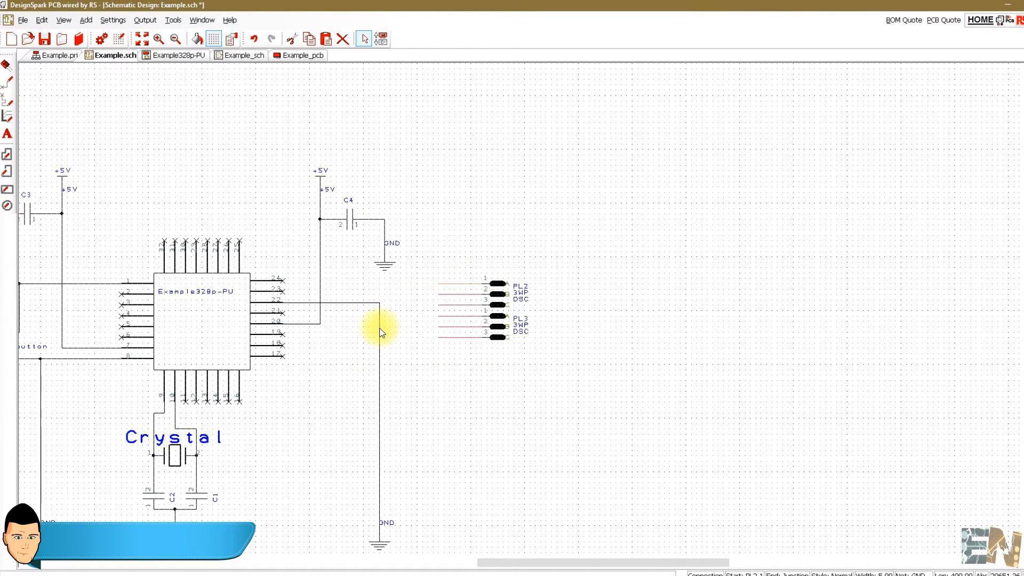
Display the net name on the PL3 pin 3 wire and move both connectors with their labelled wires slightly lower
right_click(449, 336)
click(487, 311)
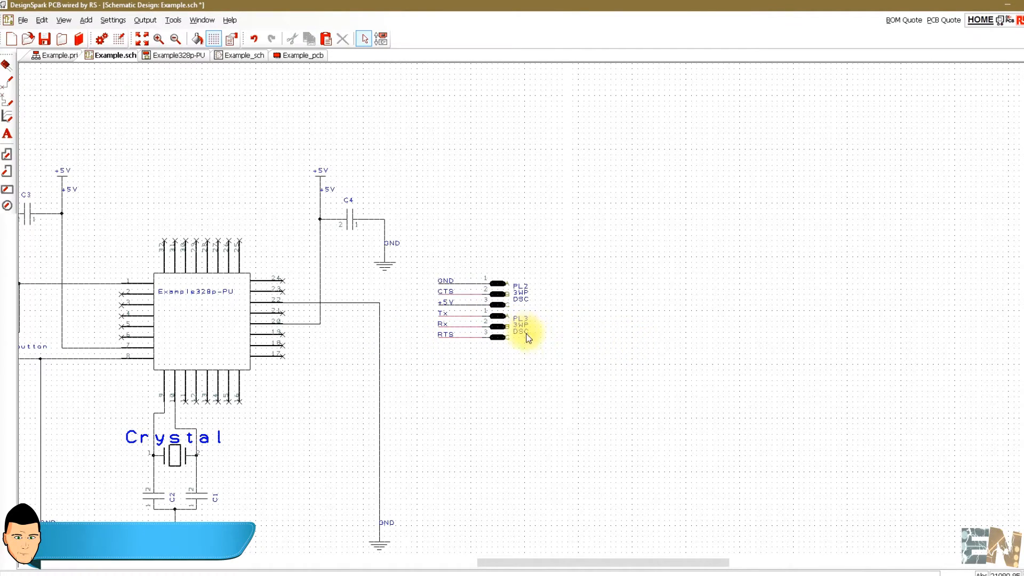
drag(514, 267, 457, 343)
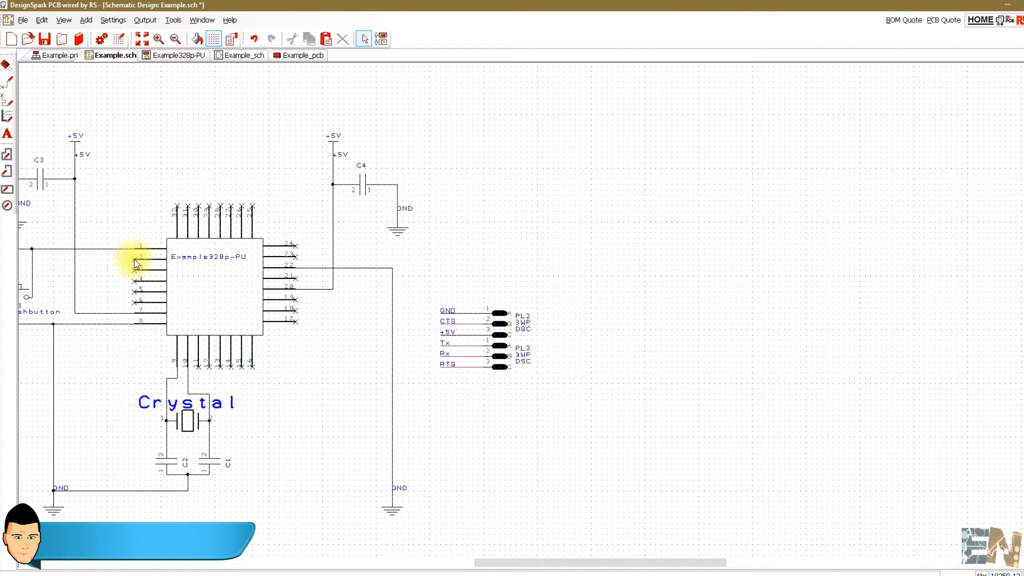
Draw a short wire out of the chip's pin 2 and name its net Tx, joining it with the connector's Tx net
drag(136, 263, 89, 265)
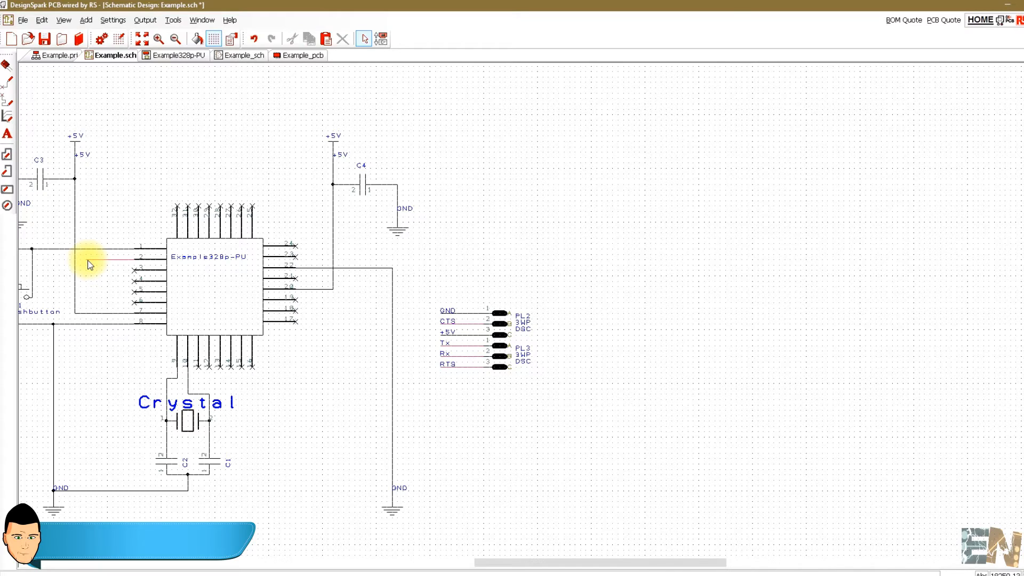
right_click(94, 261)
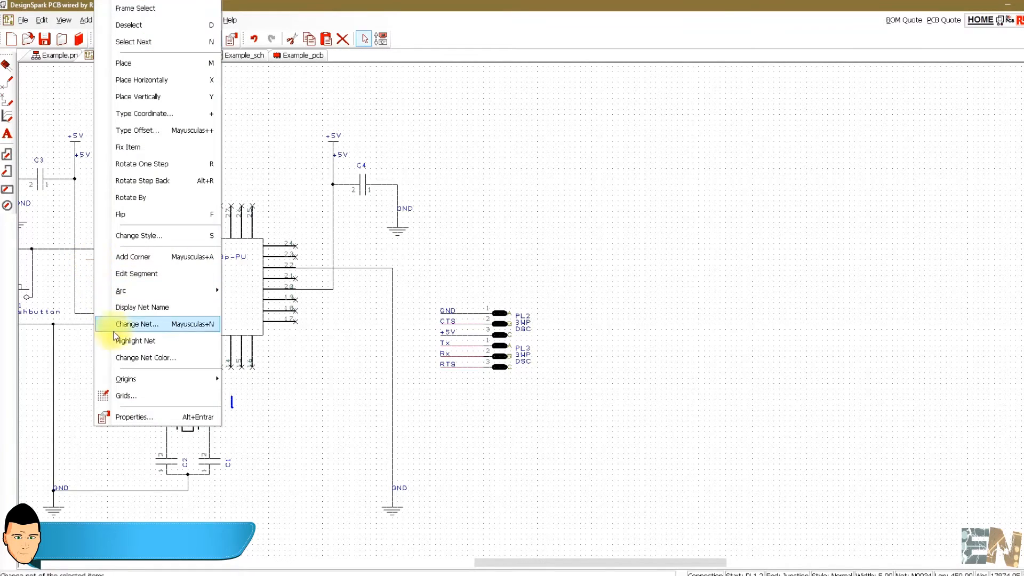
click(131, 420)
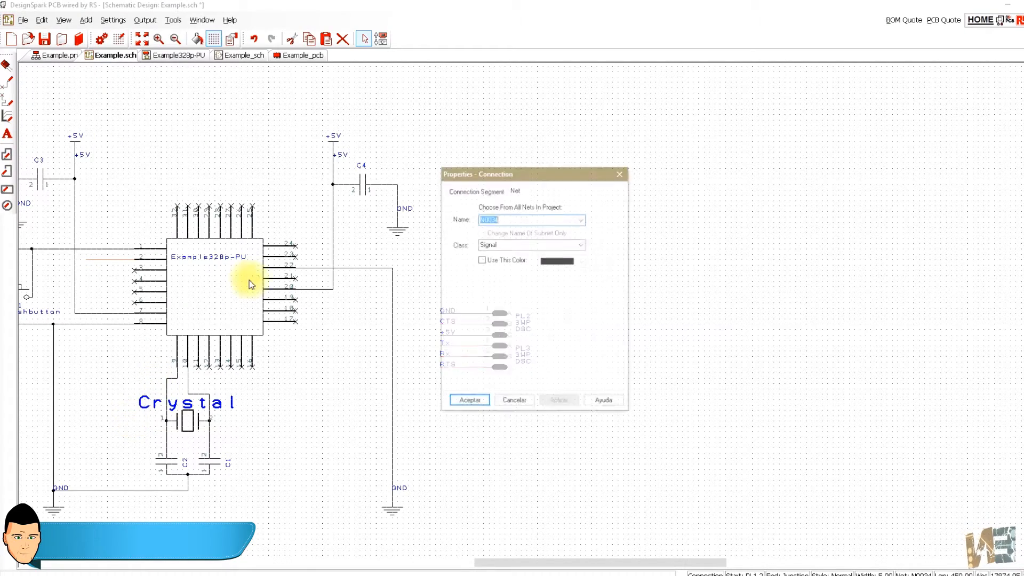
text(Tx)
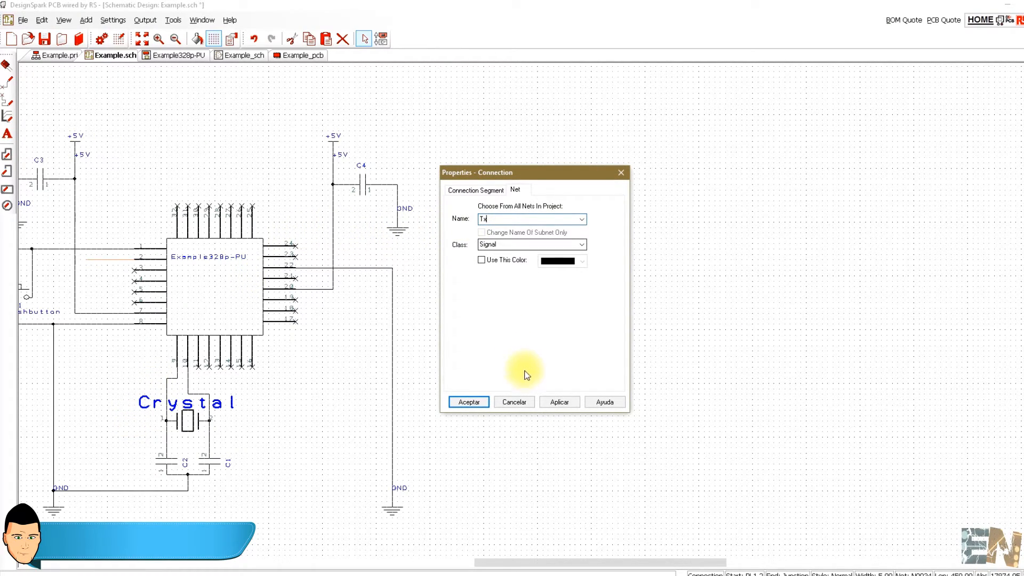
click(469, 402)
click(518, 330)
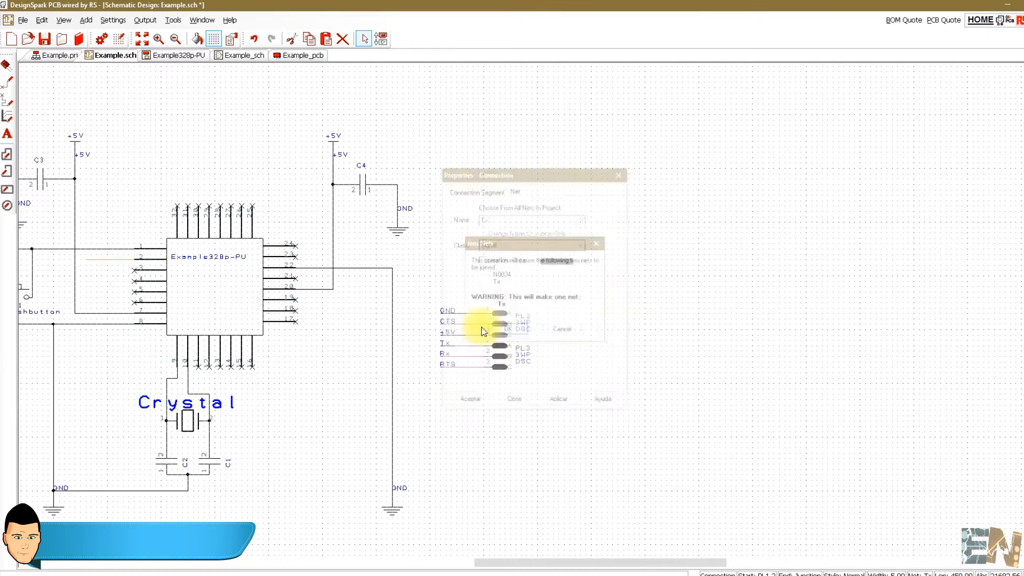
Draw a short horizontal wire out of the chip's pin 3, parallel to the pin 2 wire, and end it in open space
drag(105, 271, 105, 276)
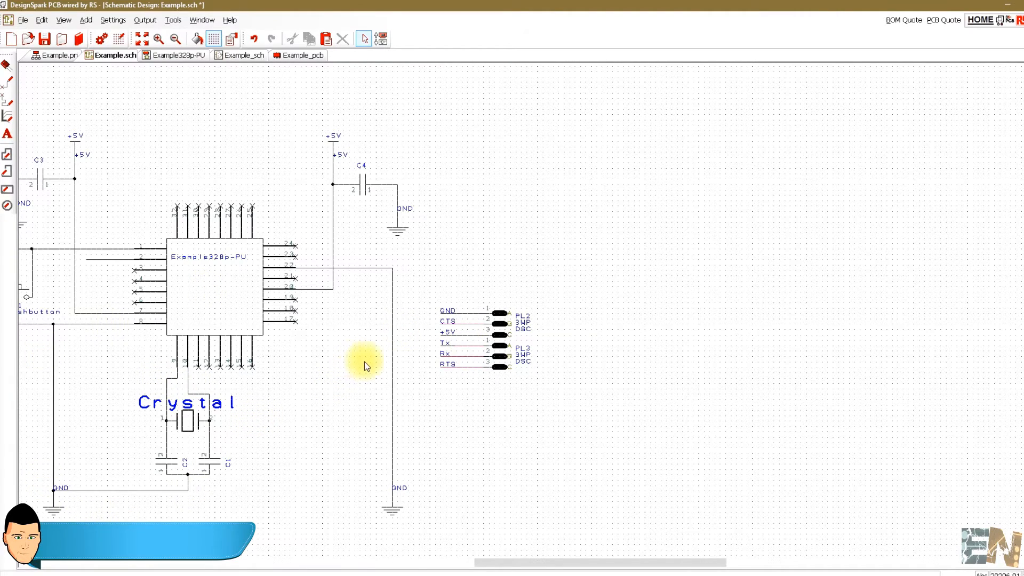
click(114, 267)
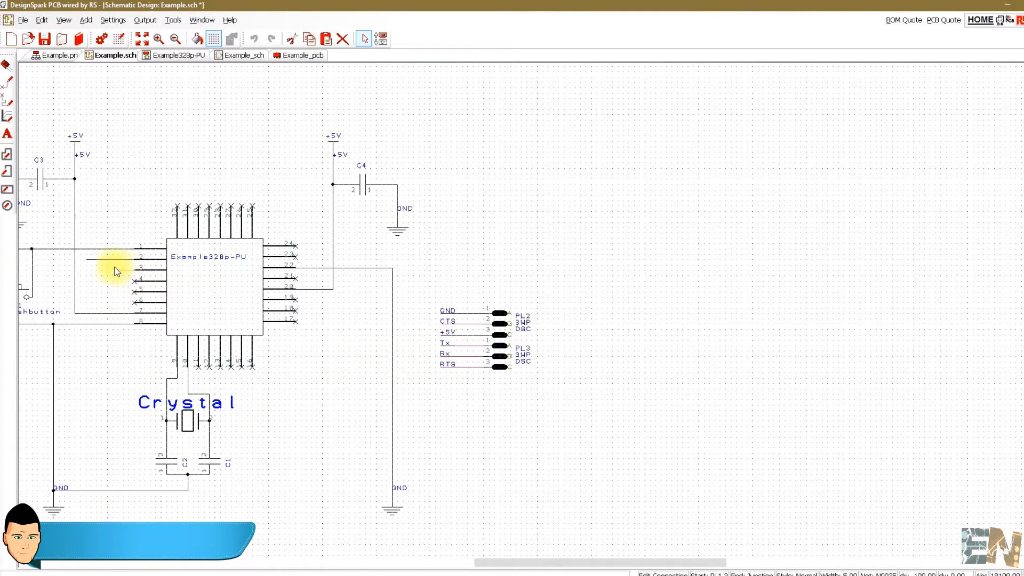
right_click(101, 270)
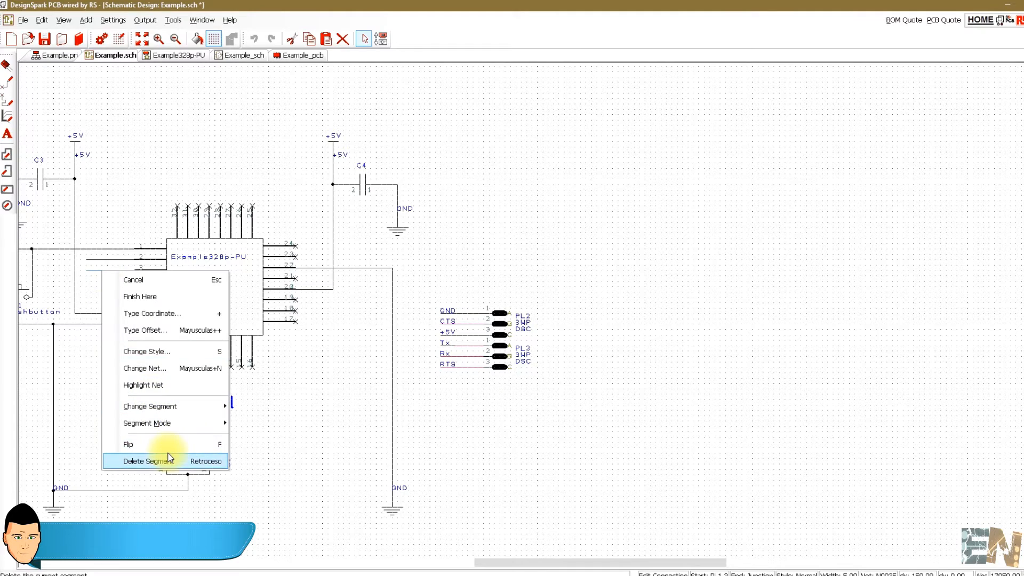
click(95, 307)
right_click(91, 273)
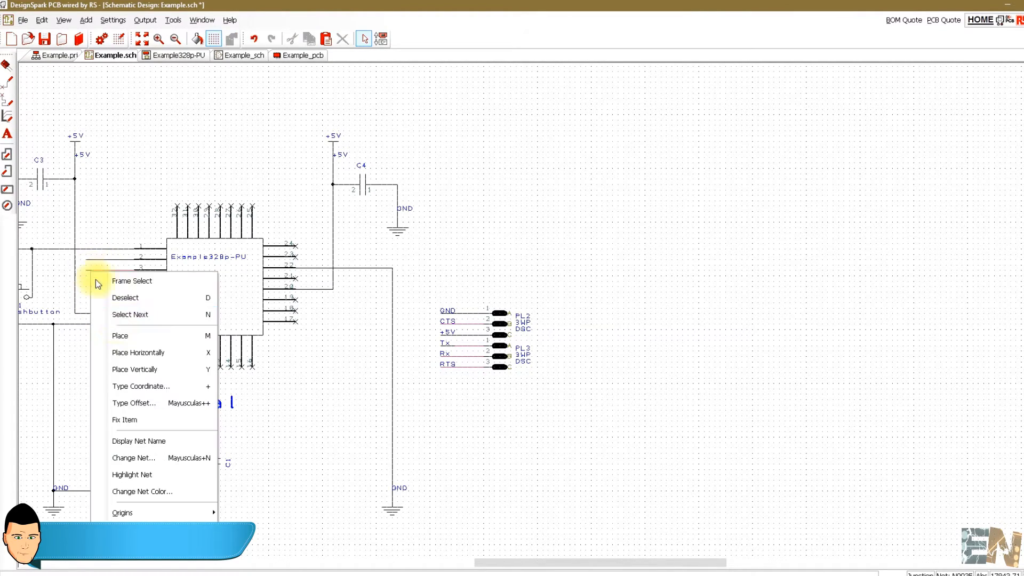
click(148, 486)
Set the net name of the chip's pin 3 wire to Rx and join it with the connector's existing Rx net
right_click(103, 276)
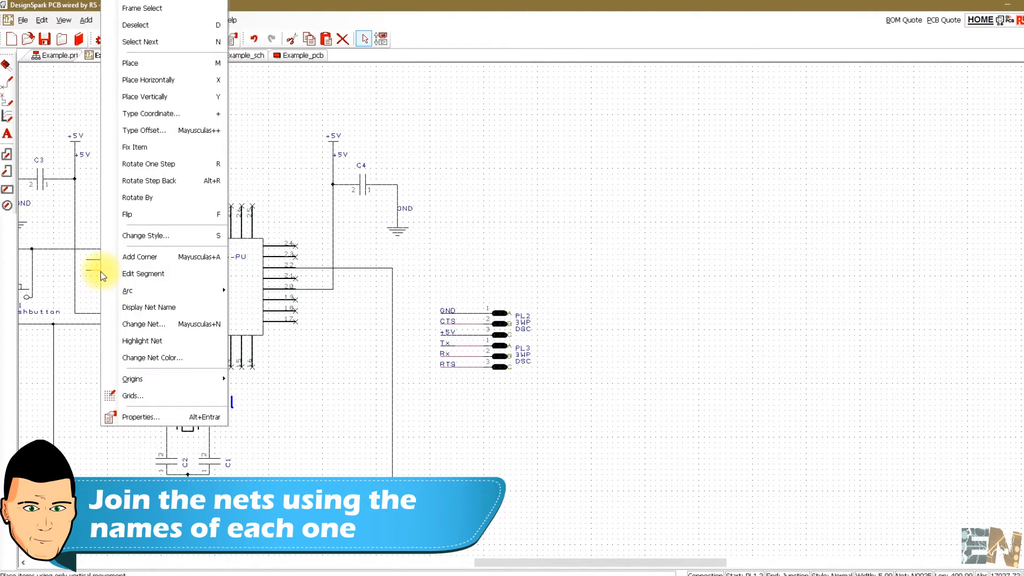
click(112, 414)
text(Rx)
click(487, 400)
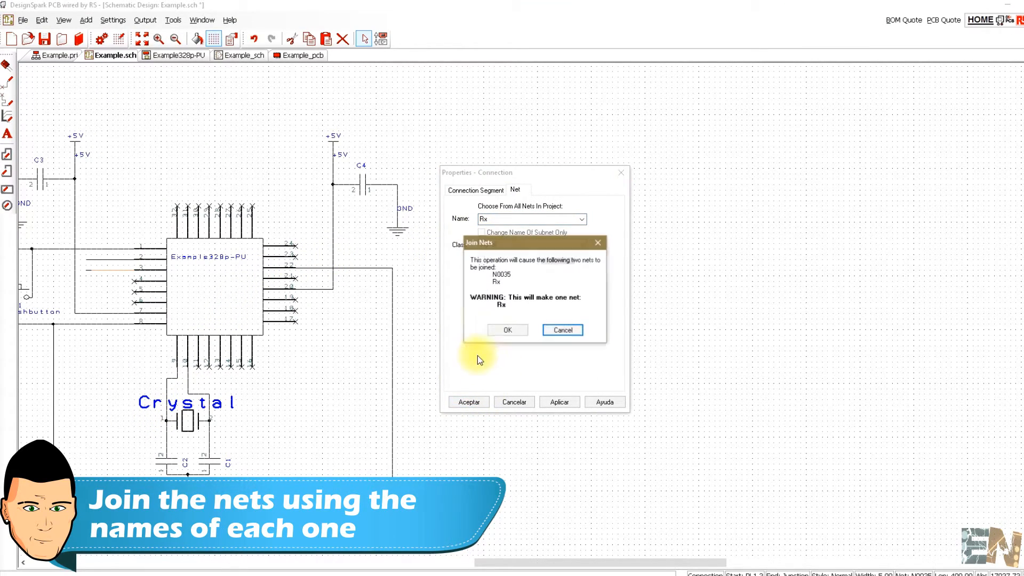
click(508, 332)
Display the net names on the wires of the chip's pins 3 and 2
right_click(108, 271)
click(161, 305)
right_click(104, 264)
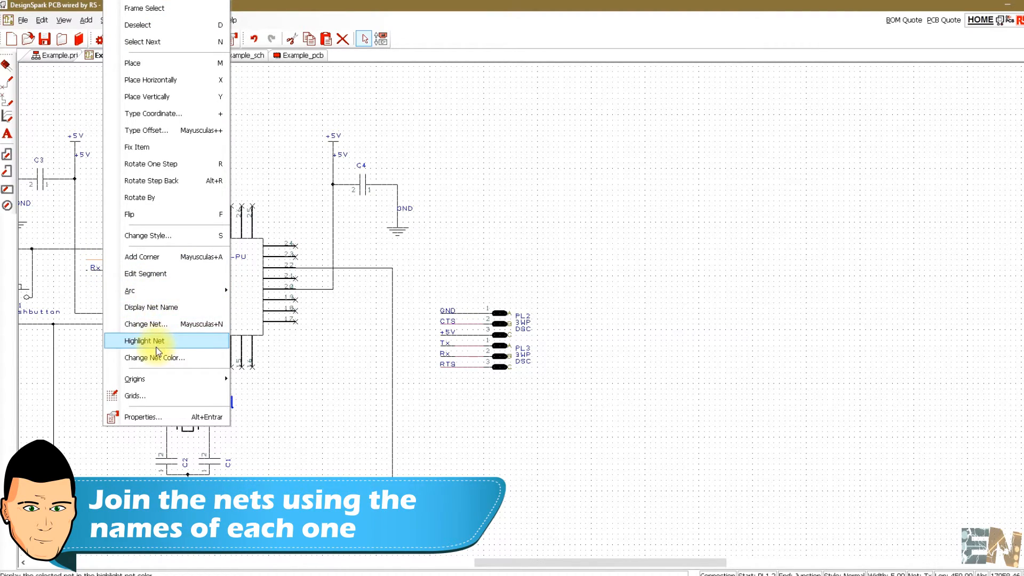
click(152, 307)
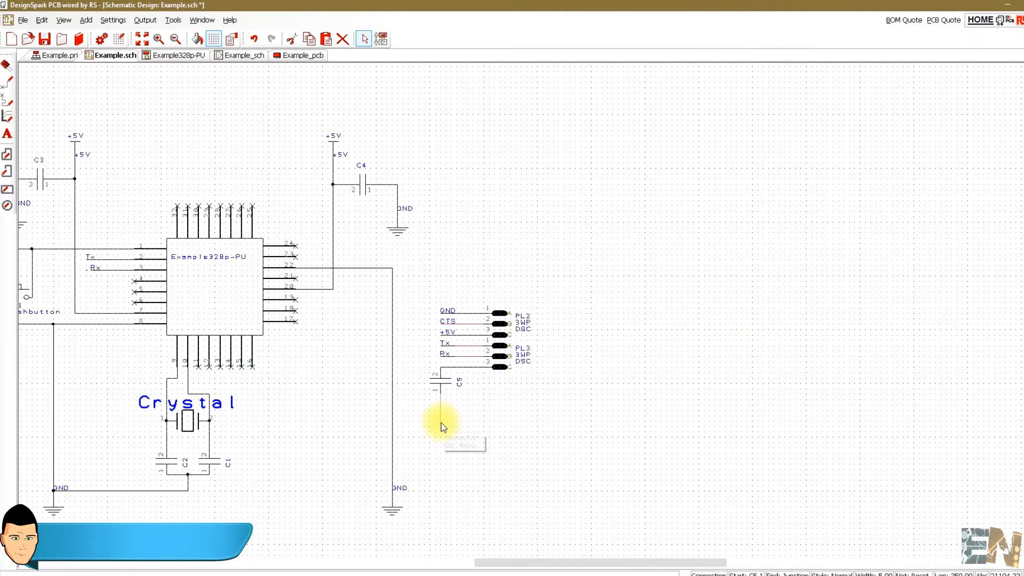
Display the Reset net name on the wire below capacitor C5, with its label beside the wire's lower end
right_click(441, 422)
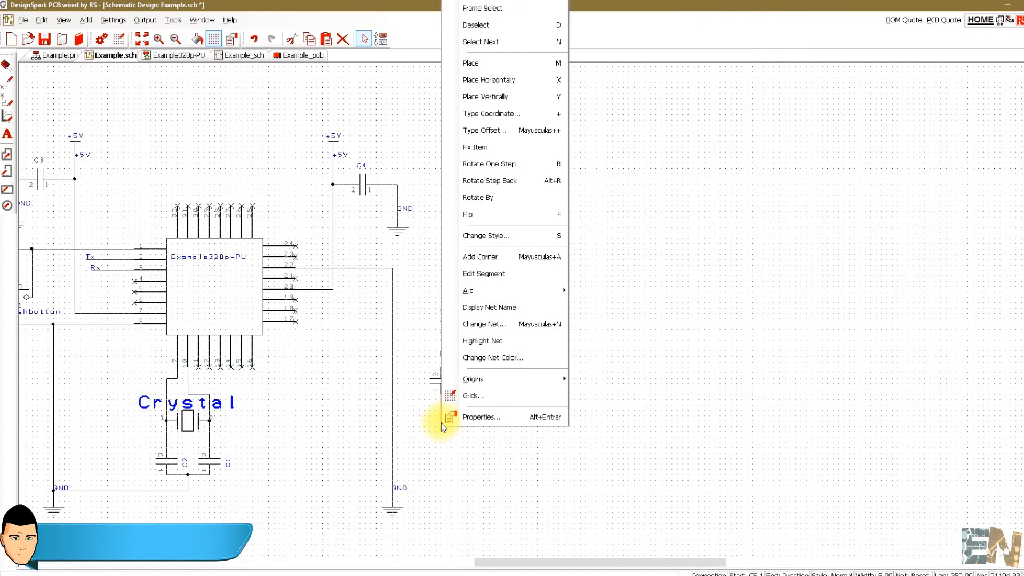
click(486, 310)
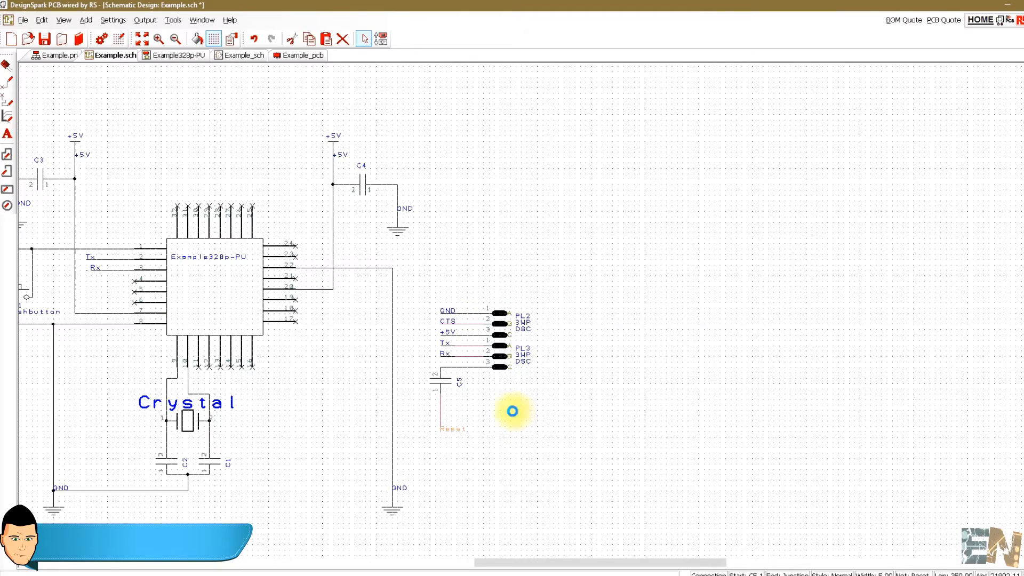
click(460, 432)
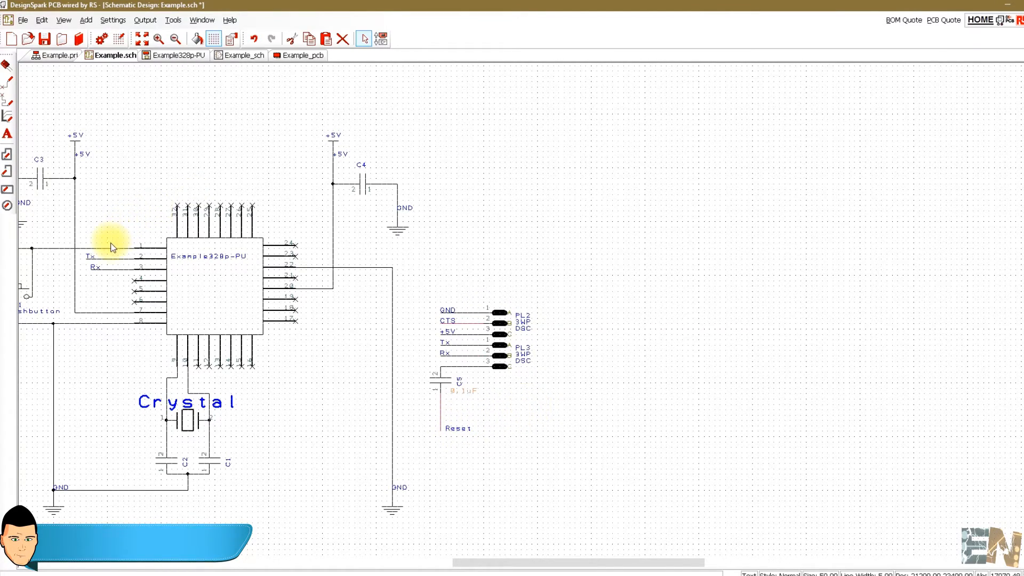
Set the net name of the chip's pin 1 wire to Reset and join it with the existing Reset net
scroll(110, 251, left, 2)
click(160, 243)
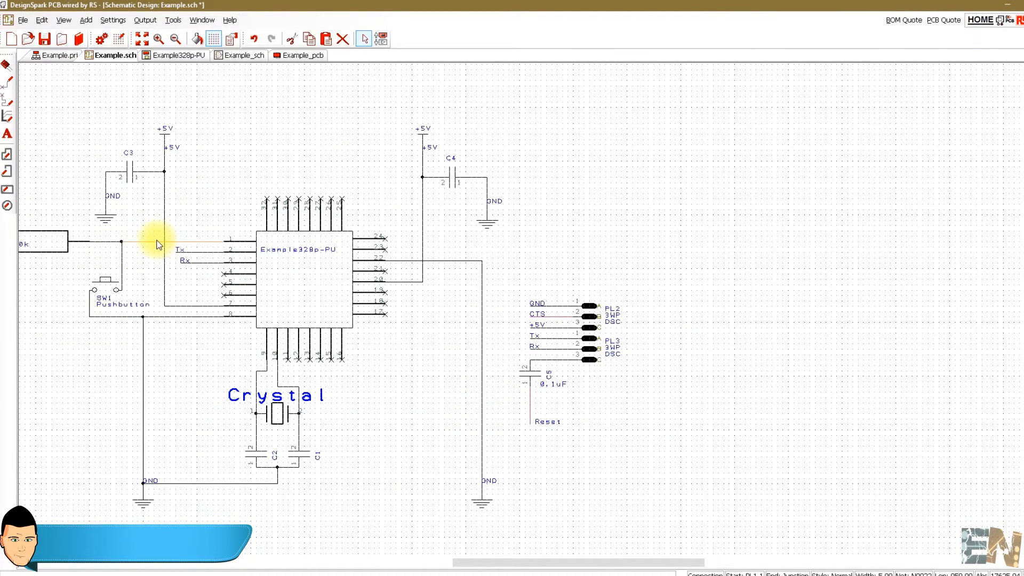
right_click(158, 244)
click(197, 353)
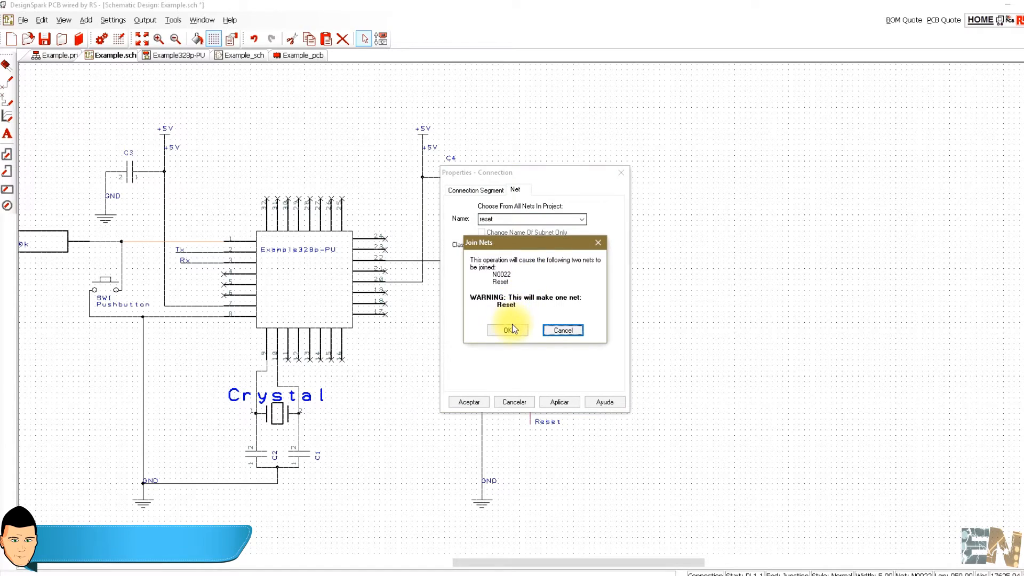
click(508, 328)
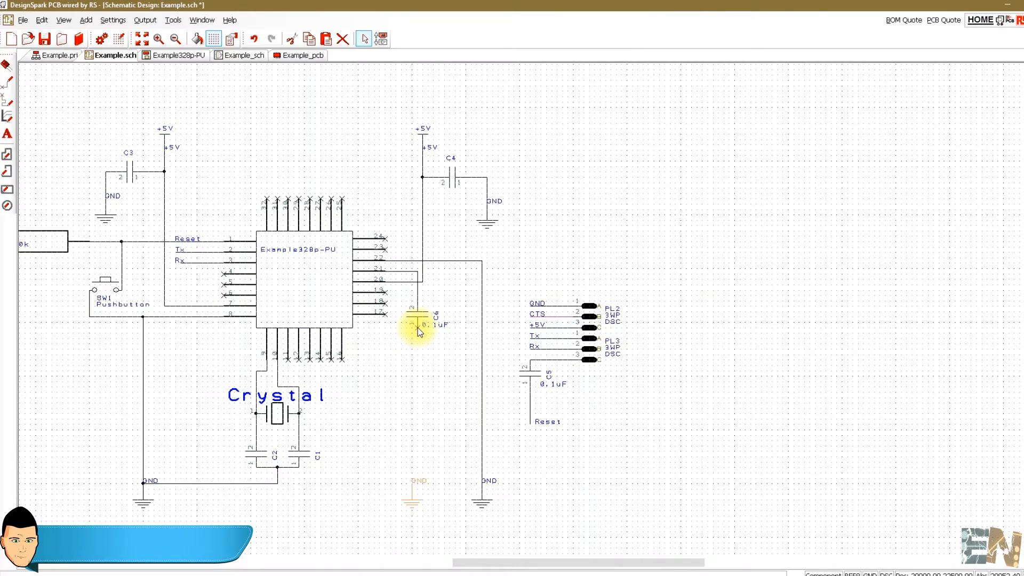
Wire C6's lower pin down to the ground symbol and place a five-way connector above the PL2 and PL3 connectors
drag(418, 328, 417, 492)
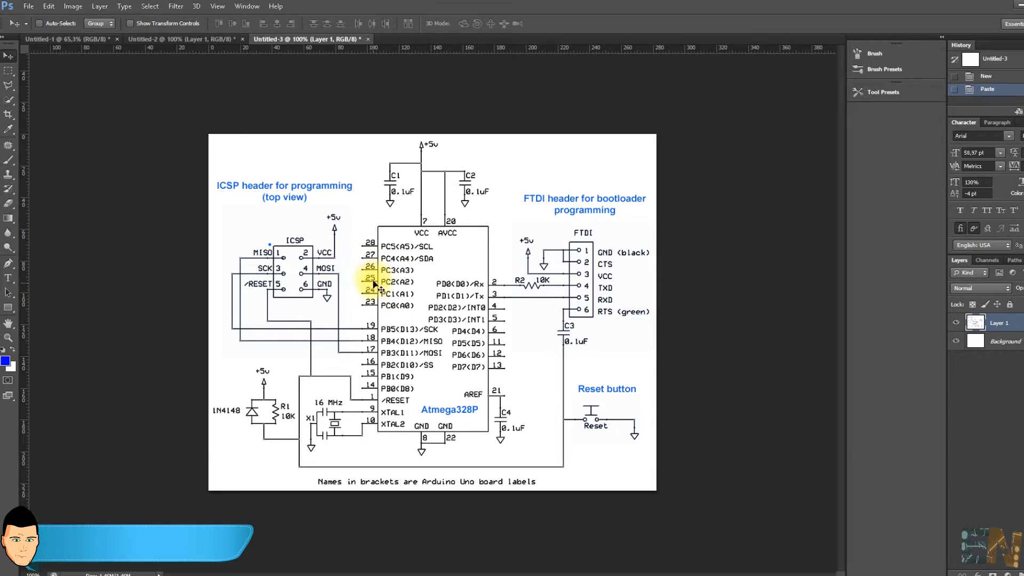
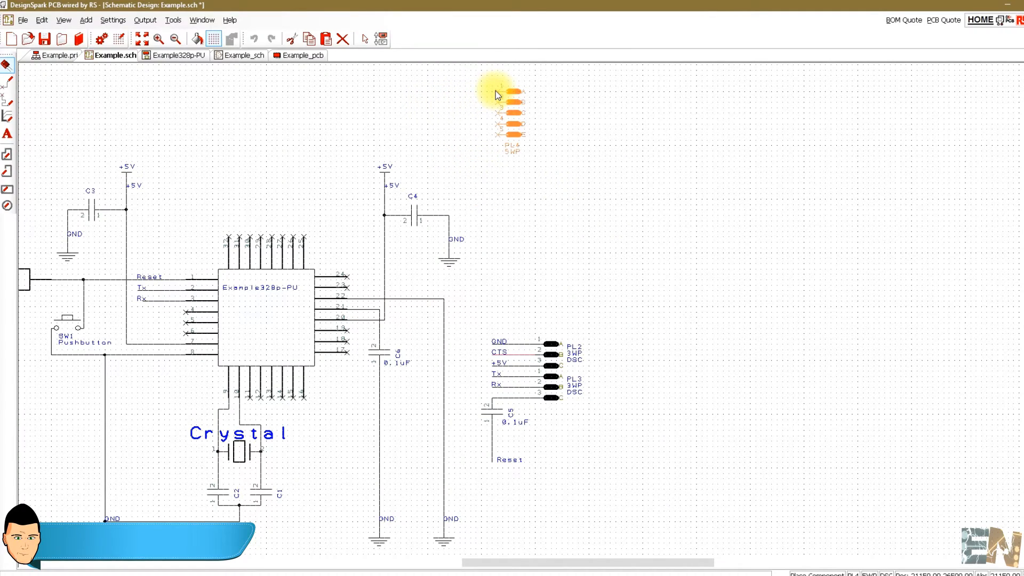
click(498, 87)
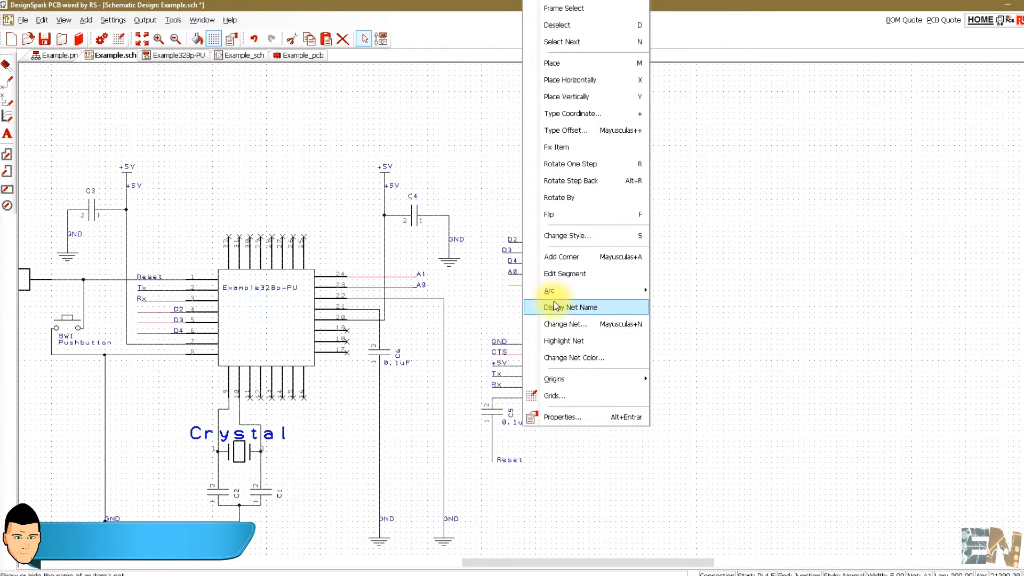
Display the A1 net name on the wire of PL4's pin 5 and save the schematic
click(554, 306)
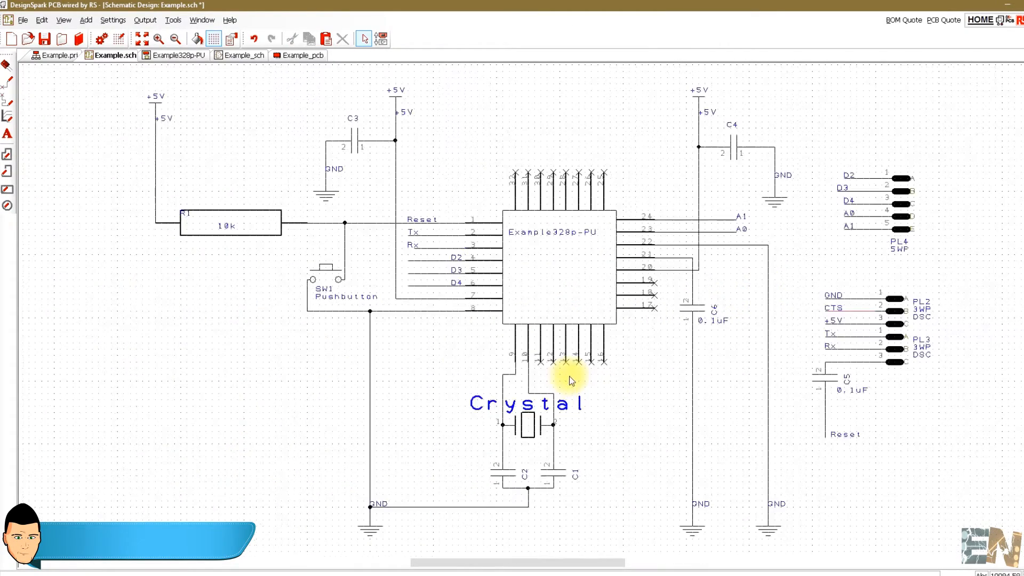
click(44, 38)
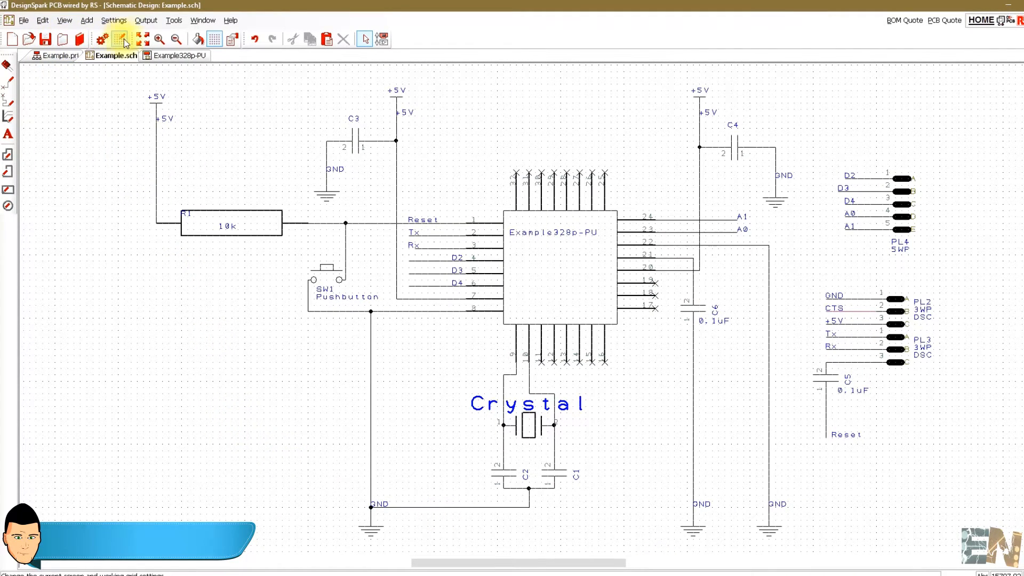
Start translating the schematic to a PCB, using the default technology and mm as the design units
click(173, 21)
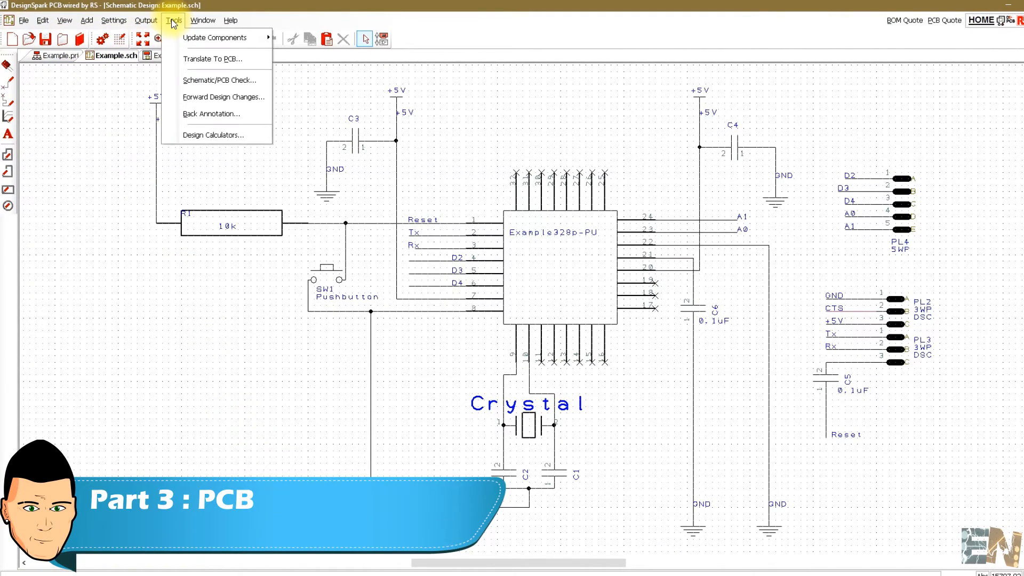
click(212, 59)
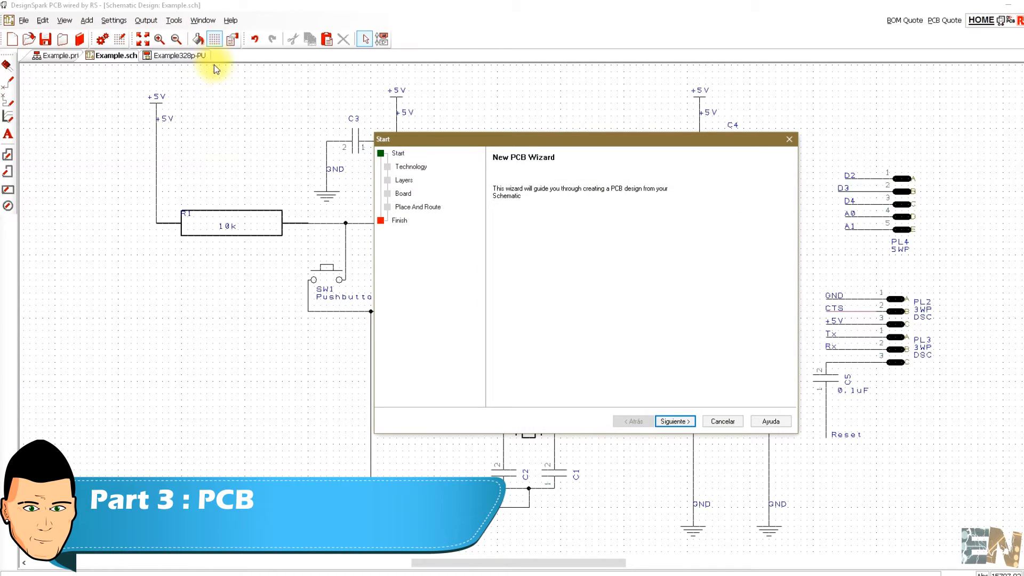
click(675, 421)
click(549, 347)
click(555, 374)
drag(606, 344, 587, 343)
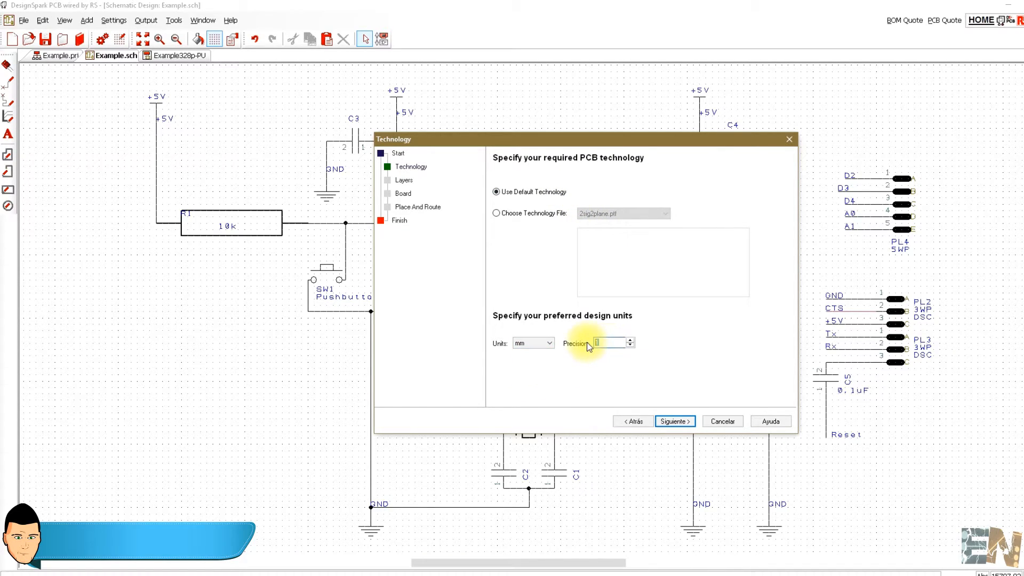
click(674, 422)
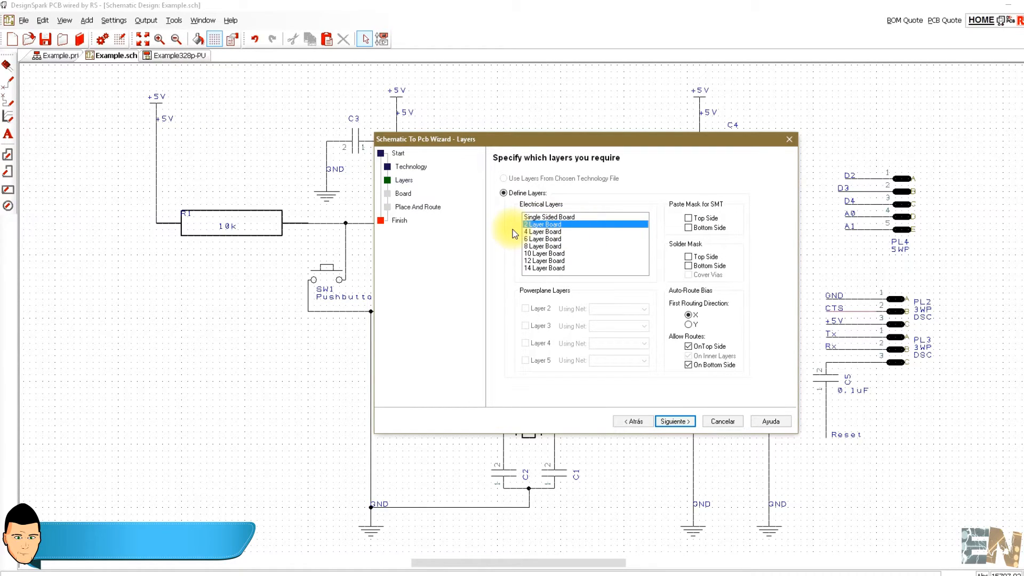
Accept a 2 Layer Board and define the board outline as 50 mm wide and 30 mm high
click(672, 421)
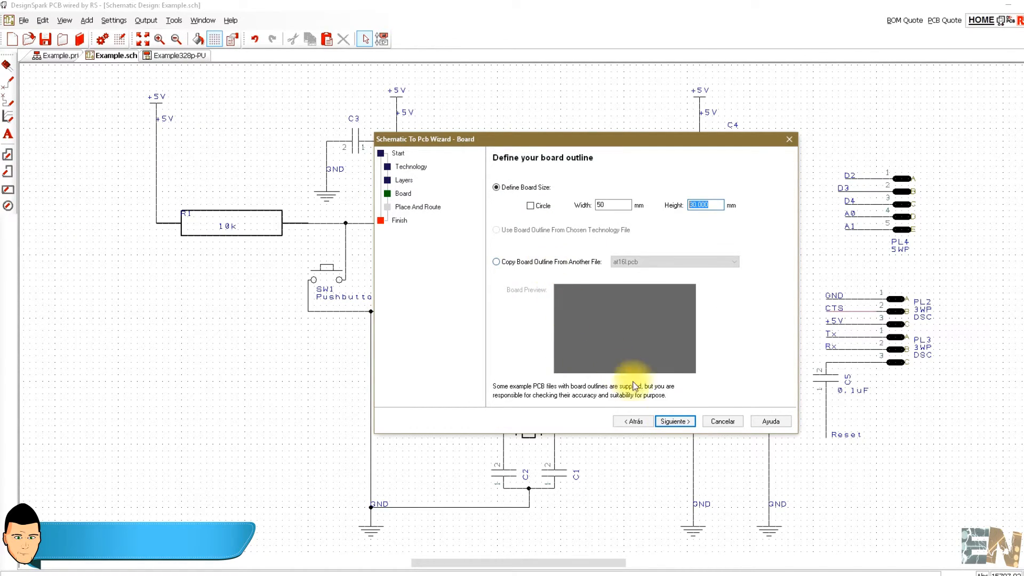
click(676, 421)
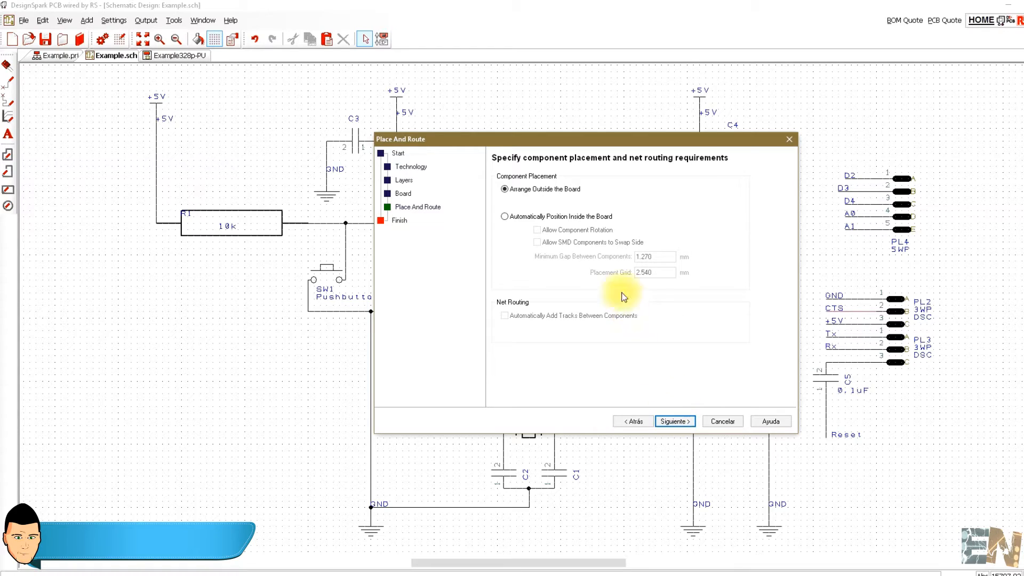
Arrange the components outside the board and finish creating the PCB design named Example
click(505, 216)
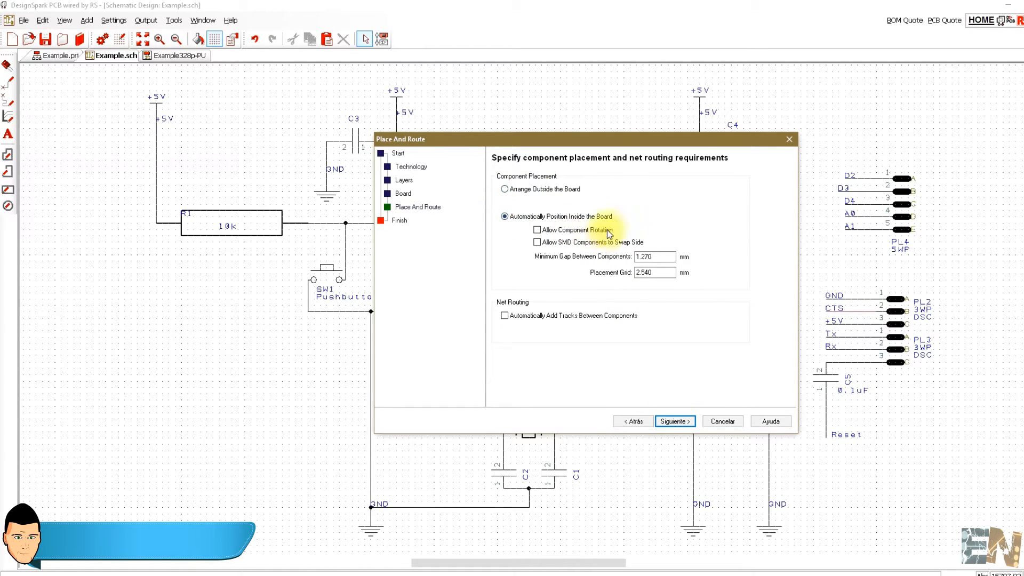
click(505, 190)
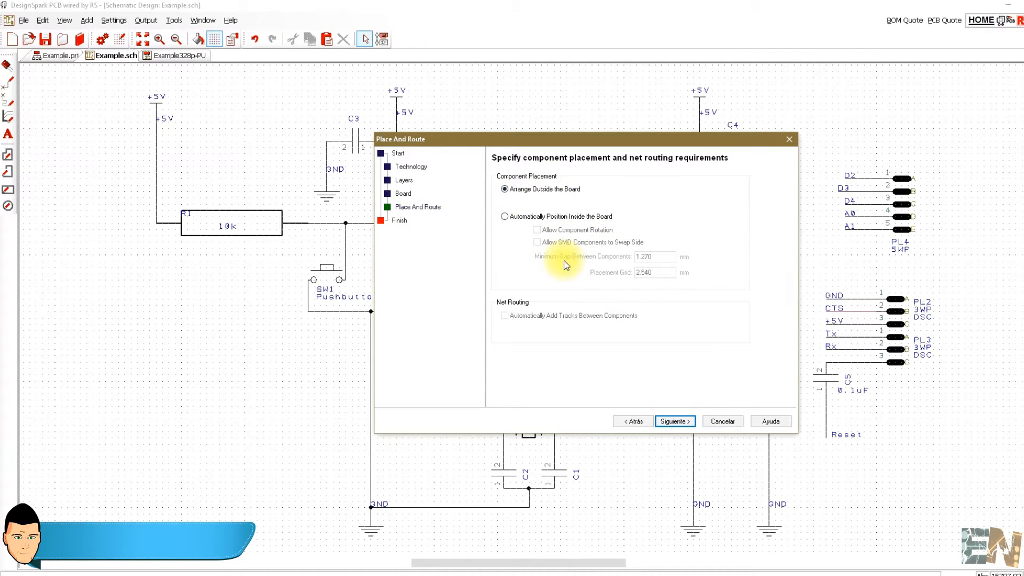
click(674, 421)
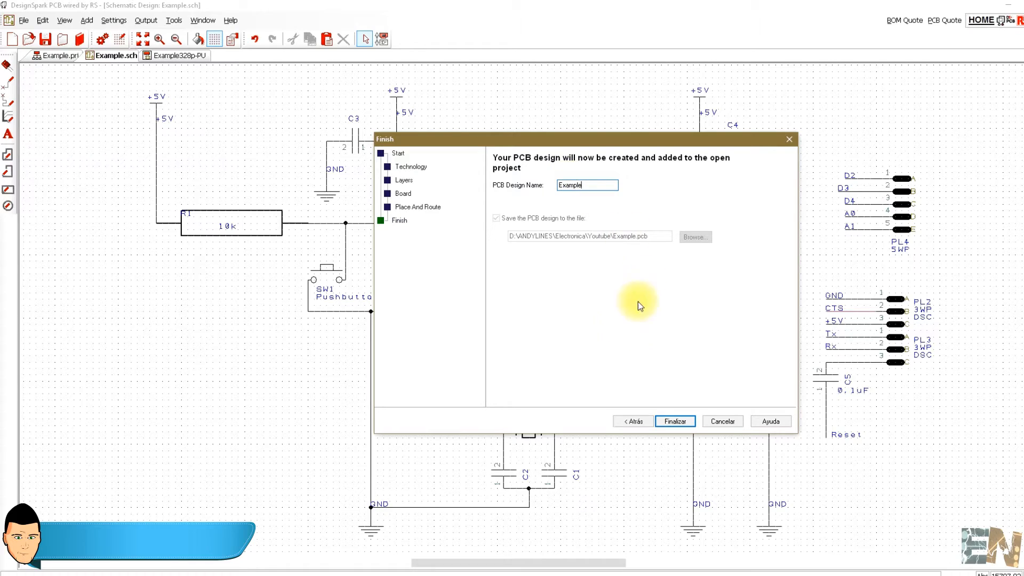
click(672, 420)
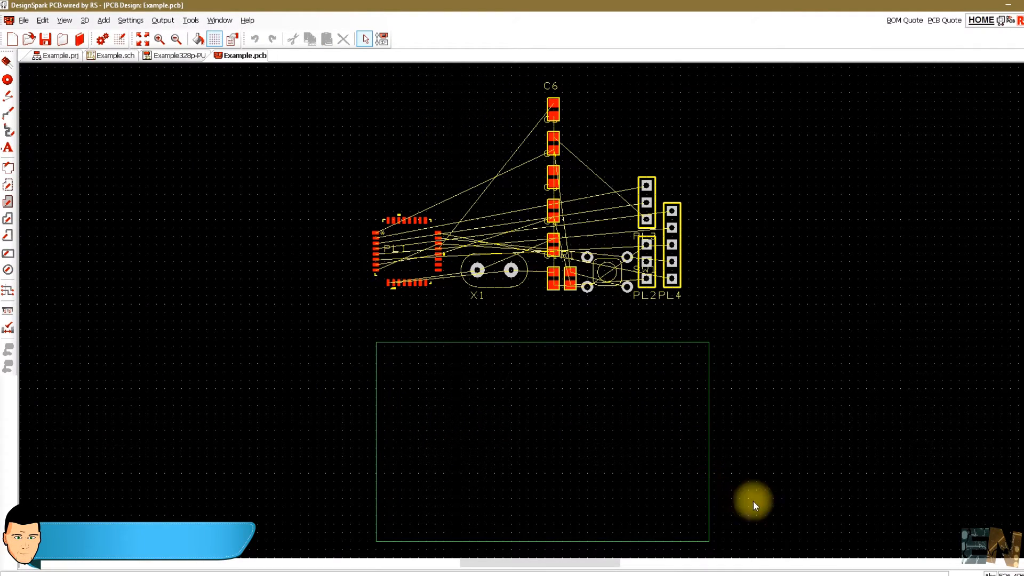
Move the chip footprint PL1 into the middle of the board outline
click(661, 339)
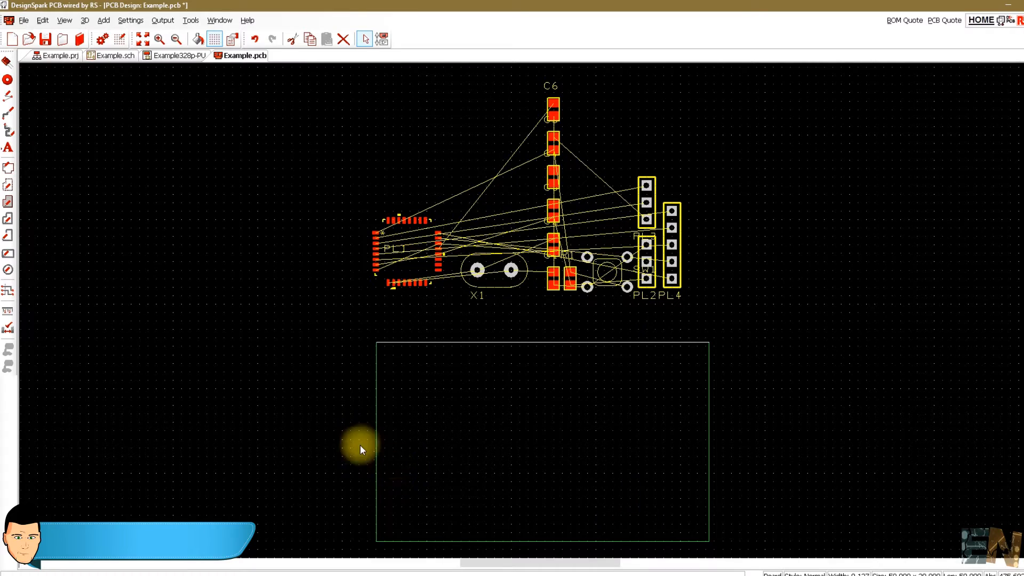
click(378, 445)
drag(399, 227, 538, 428)
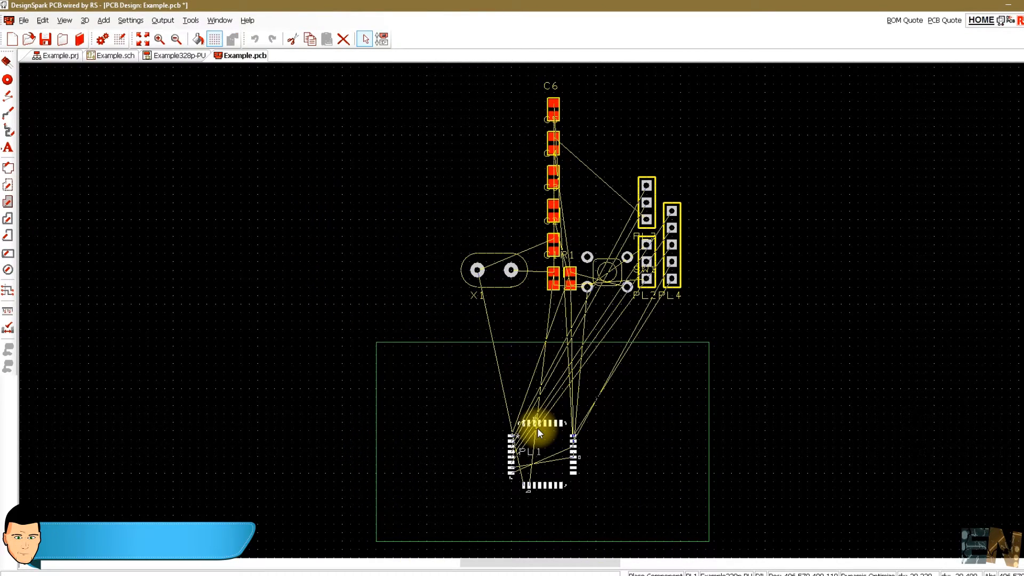
Rotate the PL4 connector by 180° and move it inside the board near its right edge, level with the chip
middle_drag(766, 327, 724, 293)
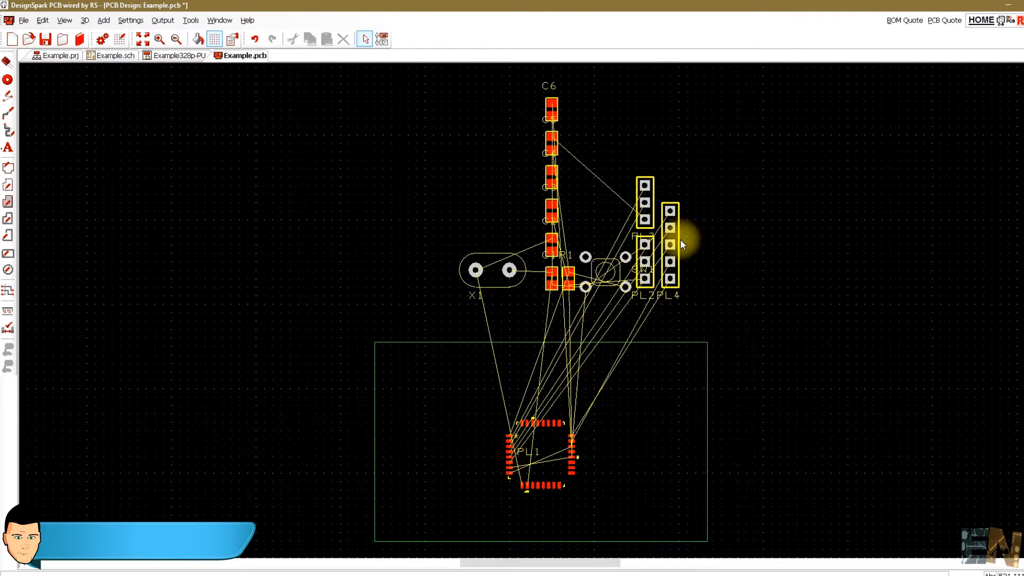
drag(680, 242, 697, 450)
key(r)
key(r)
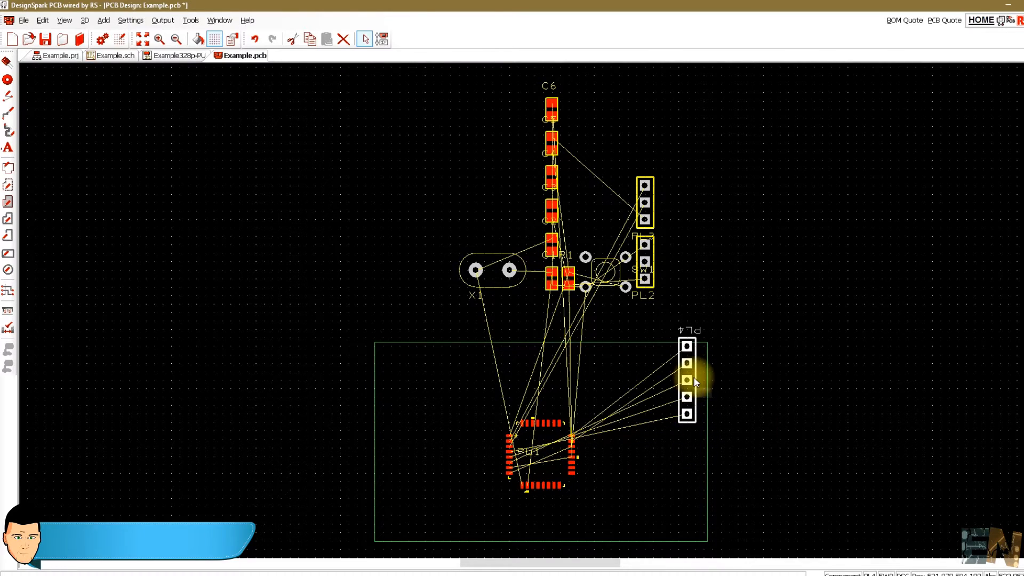
drag(694, 379, 689, 446)
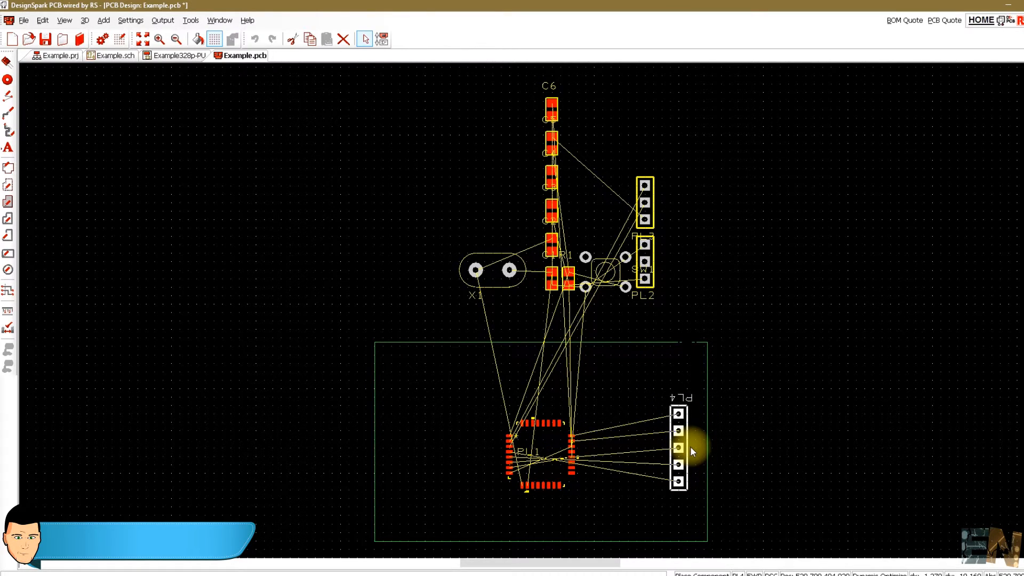
Rotate the PL4 connector by another 180° and move it near the board's left edge, level with the chip
click(693, 446)
key(r)
key(r)
drag(688, 474, 400, 412)
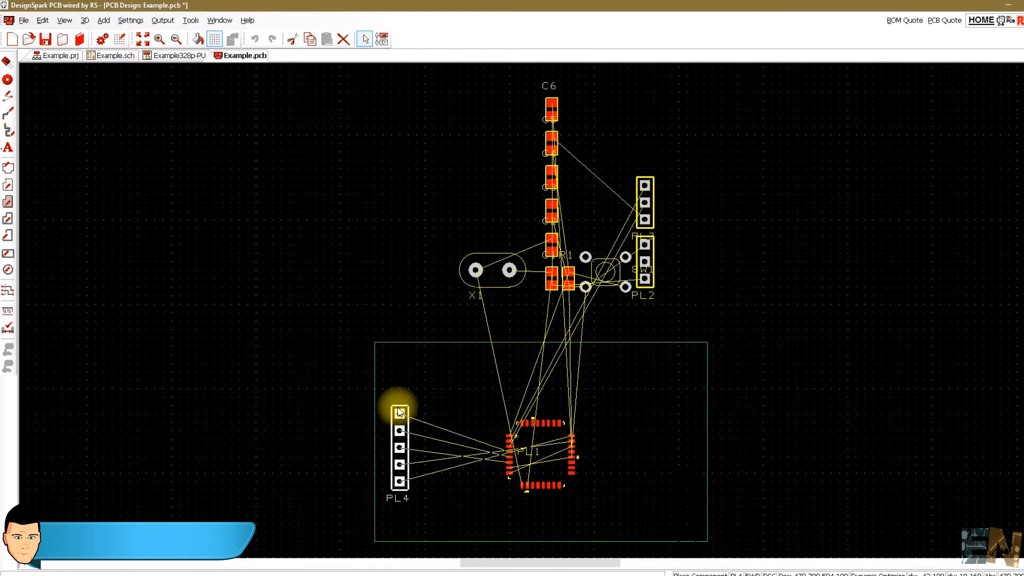
Turn the PL4 connector by 180° and drop it near the board's left edge, beside the chip
key(r)
key(r)
click(400, 411)
drag(400, 341, 393, 403)
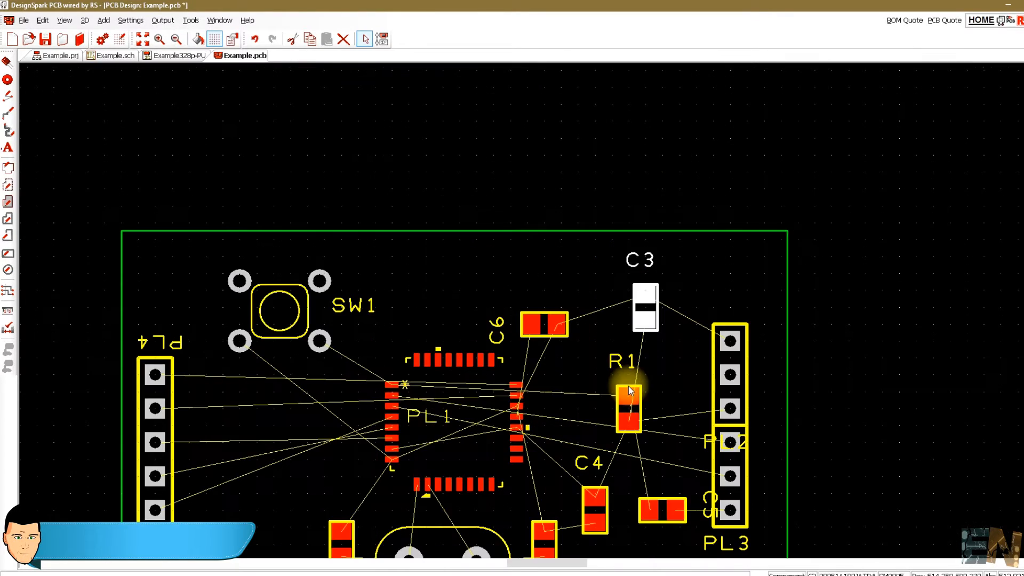
Line up resistor R1 directly below capacitor C3 and flip C3 to the bottom side of the board
click(645, 408)
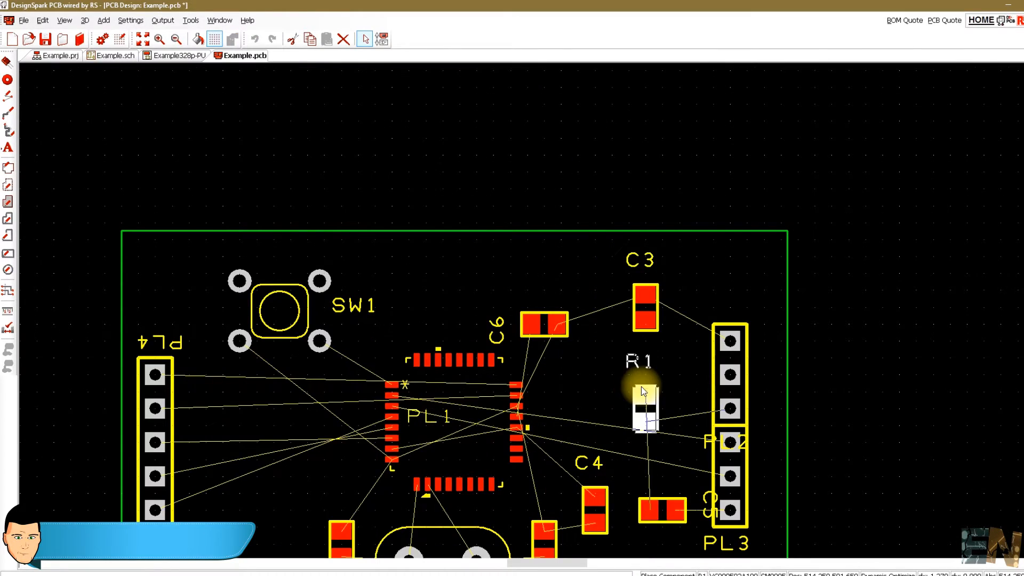
click(658, 323)
key(f)
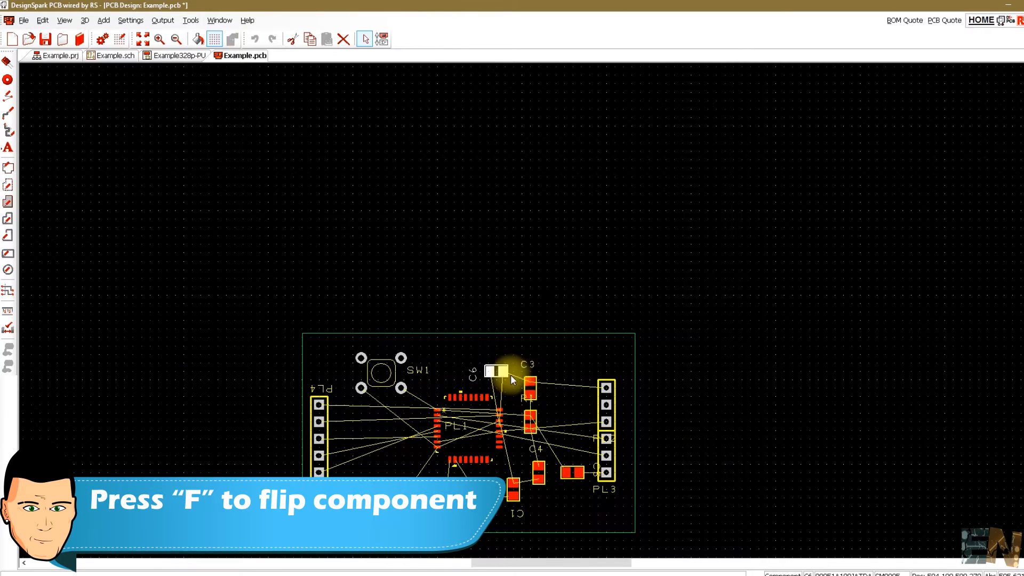
Rotate capacitor C6 so that it lies horizontally above the upper-right corner of chip PL1, with its label on its left side
key(r)
key(r)
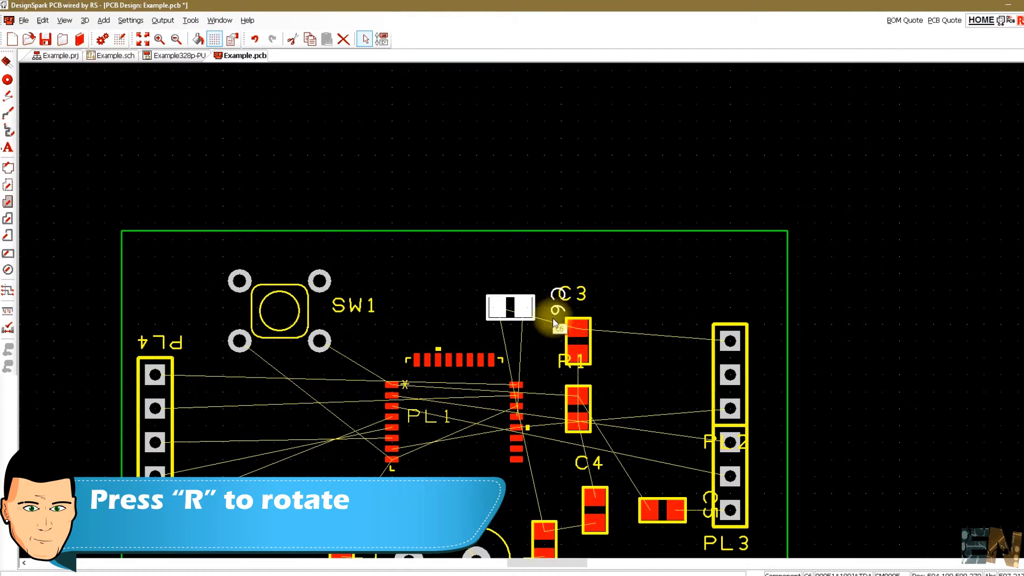
key(r)
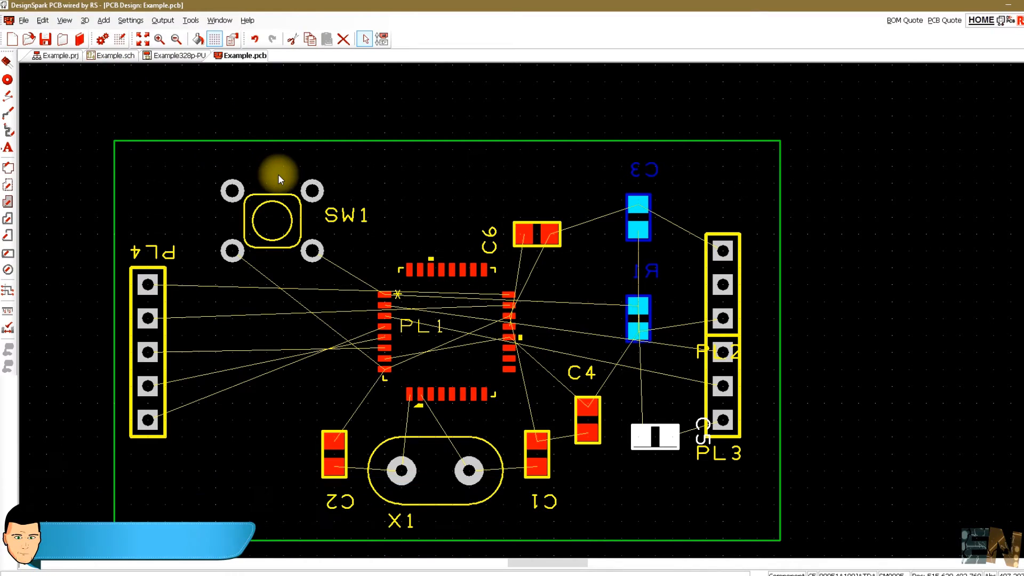
In the design technology's track styles, set the Power Min width to 0.6 mm and the Power Nom width to 0.8 mm
click(104, 39)
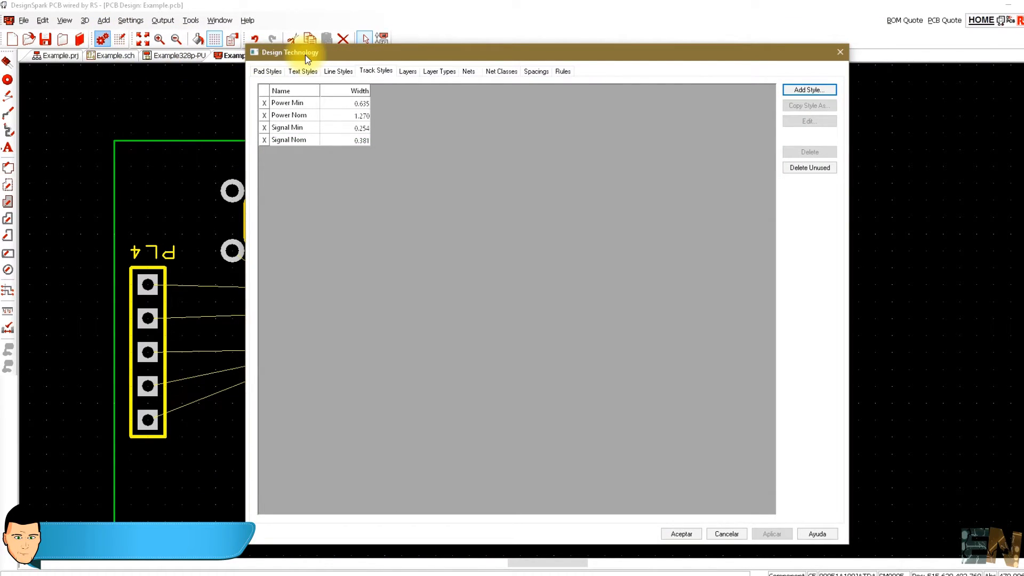
drag(305, 56, 438, 81)
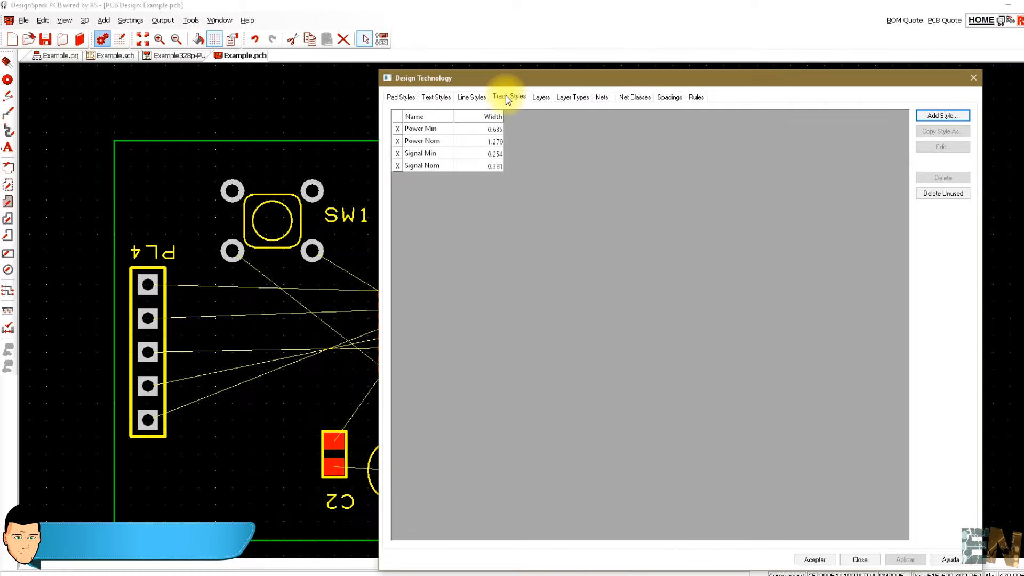
click(444, 134)
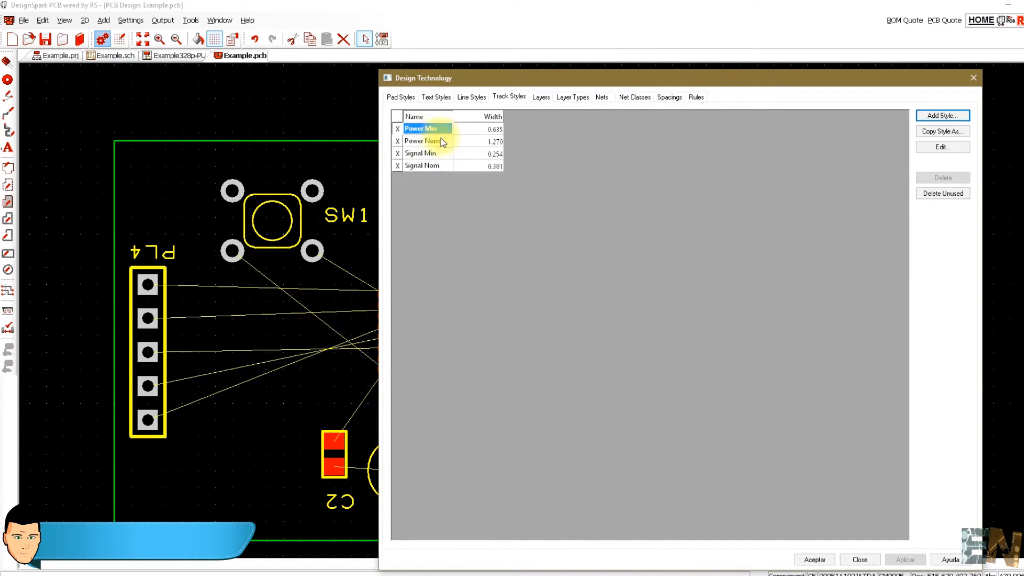
click(432, 166)
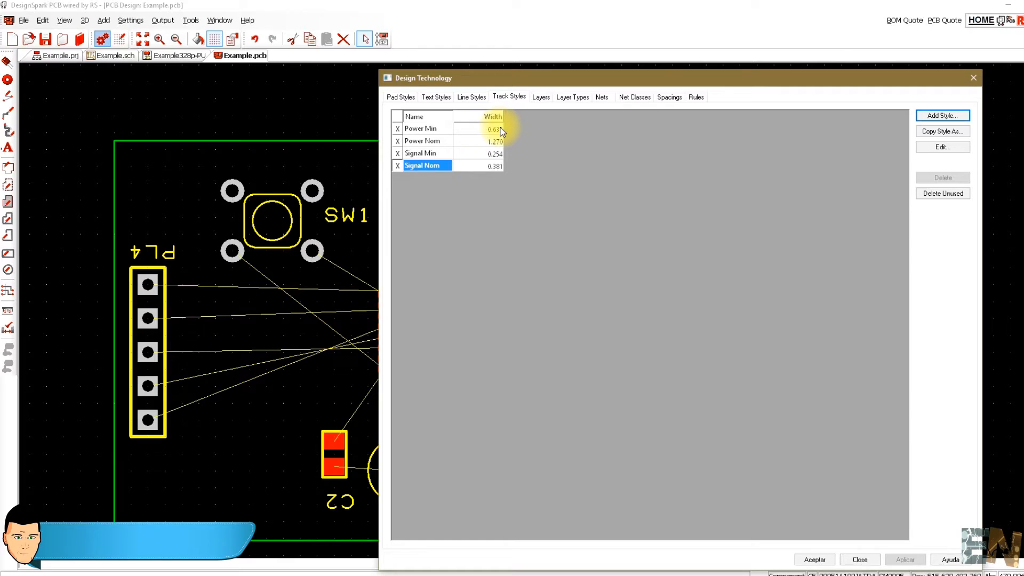
click(502, 130)
text(0.8)
click(492, 146)
text(0.8)
click(502, 131)
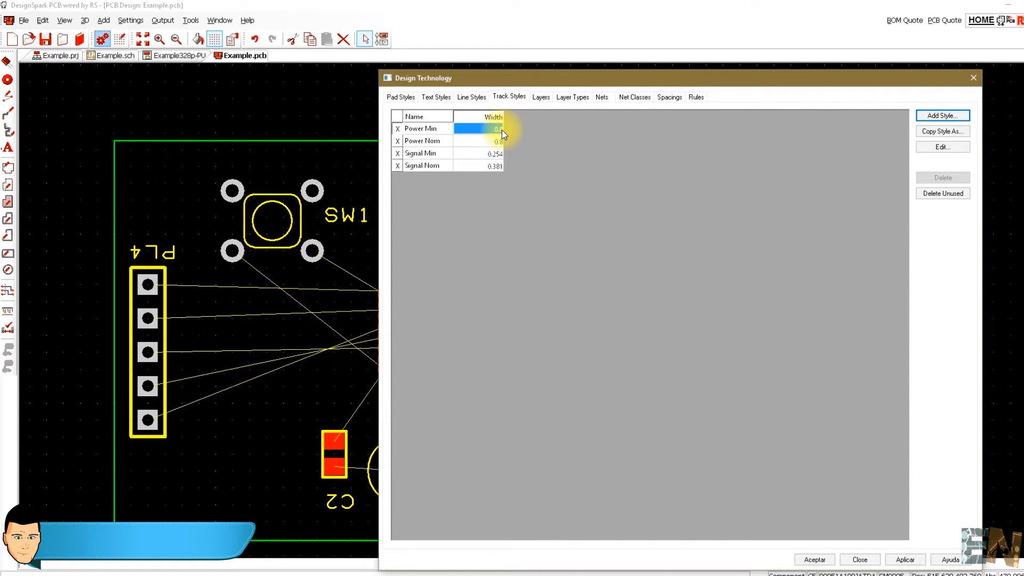
click(502, 131)
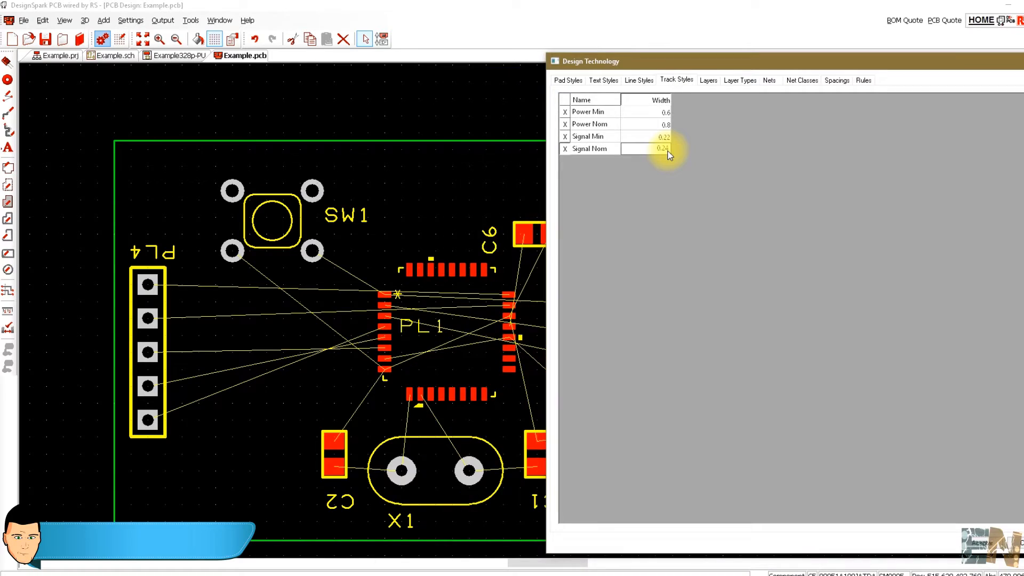
Set the Signal Nom track width to 0.40 mm and the Signal Min track width to 0.254 mm
text(.40)
click(666, 137)
text(0.254)
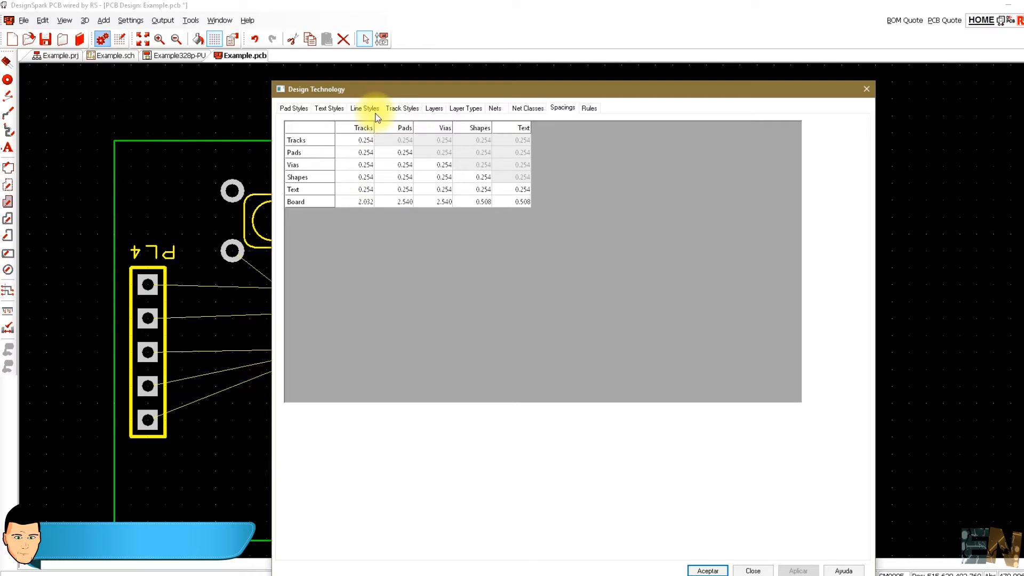
Set the spacings among tracks, pads, vias, shapes and text to 0.250 mm and all their board spacings to 1.000 mm
drag(382, 93, 383, 87)
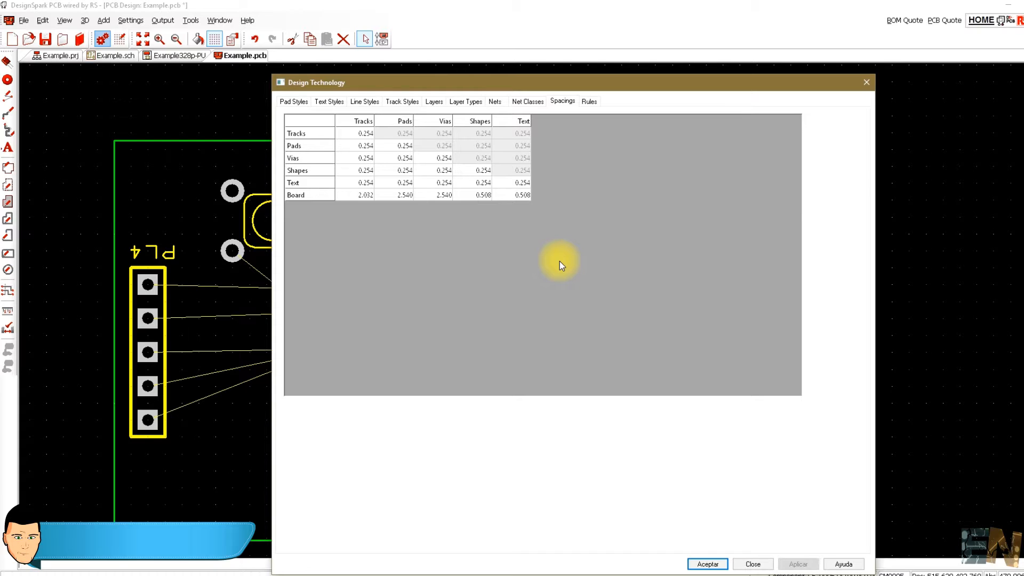
key(Tab)
text(1)
key(Tab)
text(1)
key(Return)
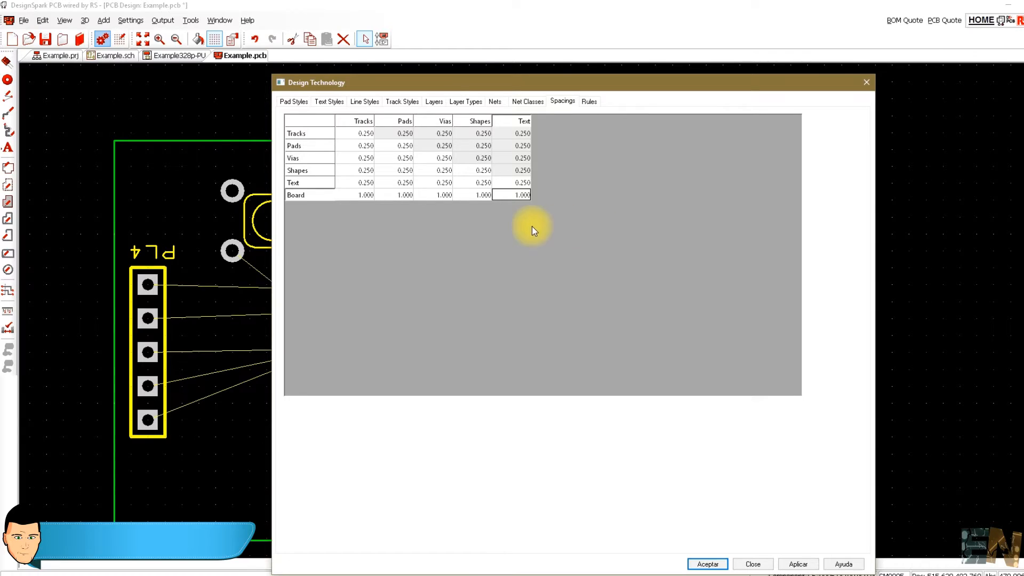
In the pad styles, set the hole size of styles 10, Large Via and Pad to 0.8 mm
click(295, 102)
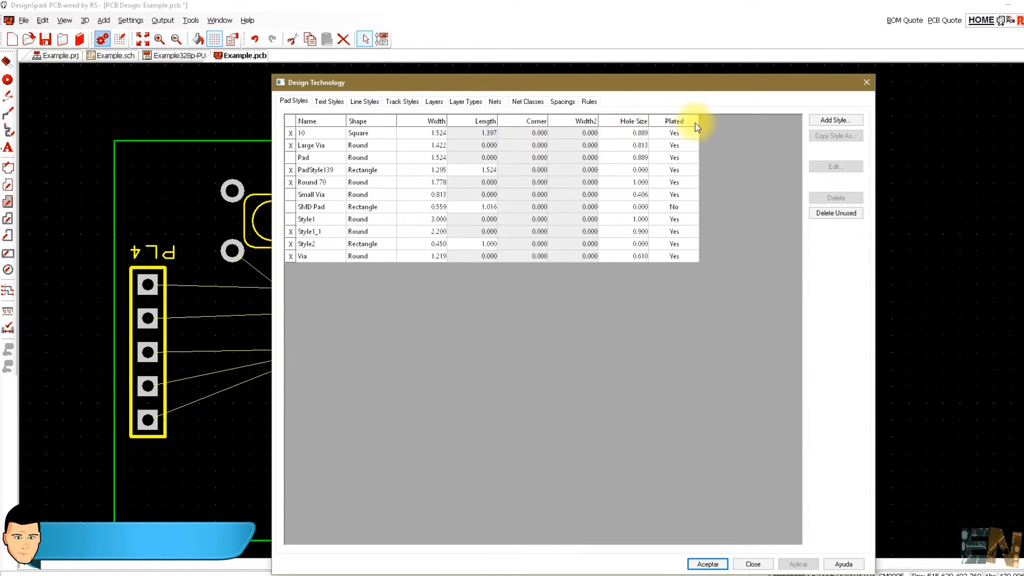
double_click(642, 135)
key(BackSpace)
key(BackSpace)
double_click(642, 149)
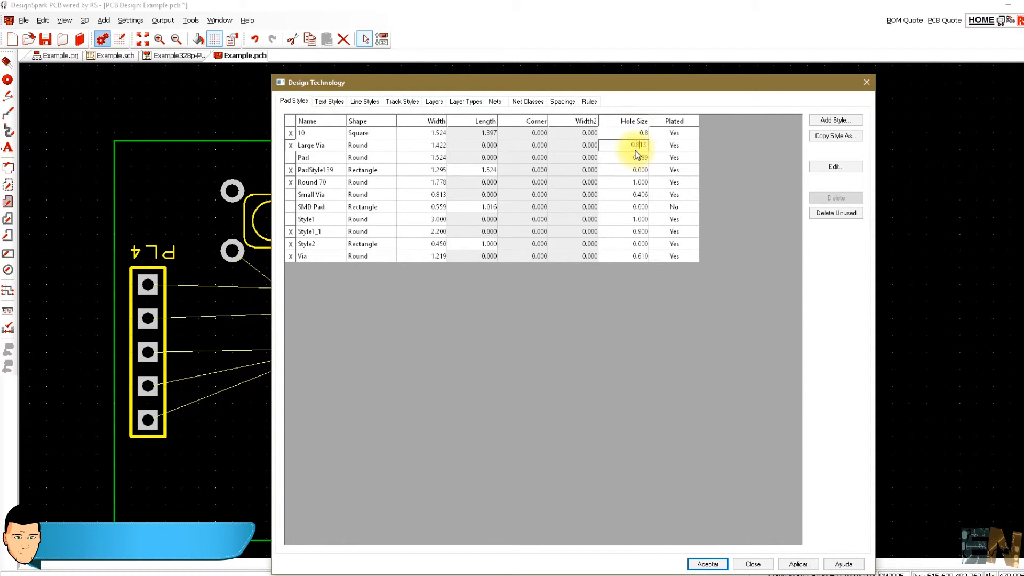
key(BackSpace)
key(BackSpace)
double_click(642, 157)
key(BackSpace)
key(BackSpace)
Set the Small Via hole size to 0.6 mm and finish the pad style changes
double_click(639, 169)
double_click(642, 195)
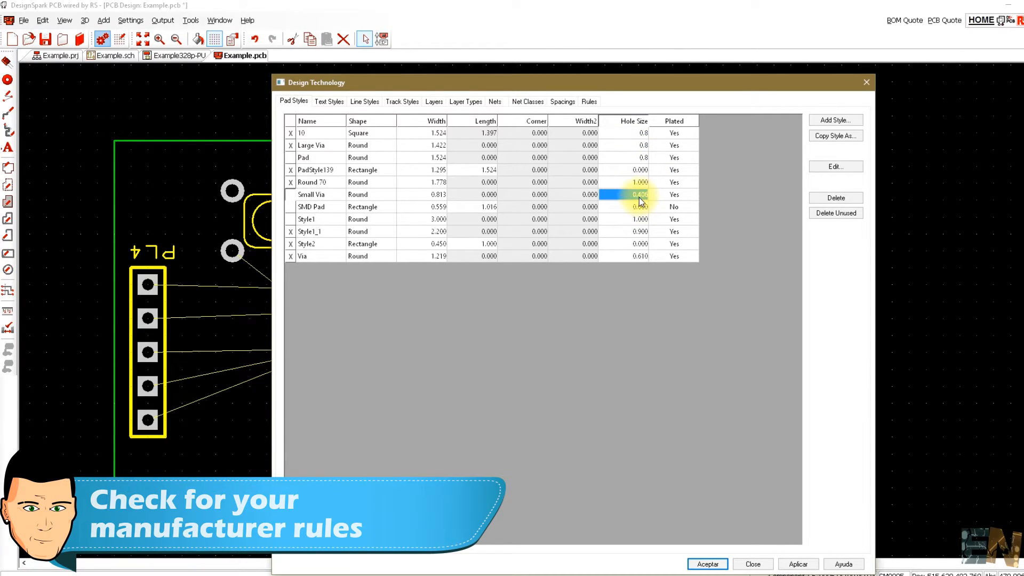
click(639, 196)
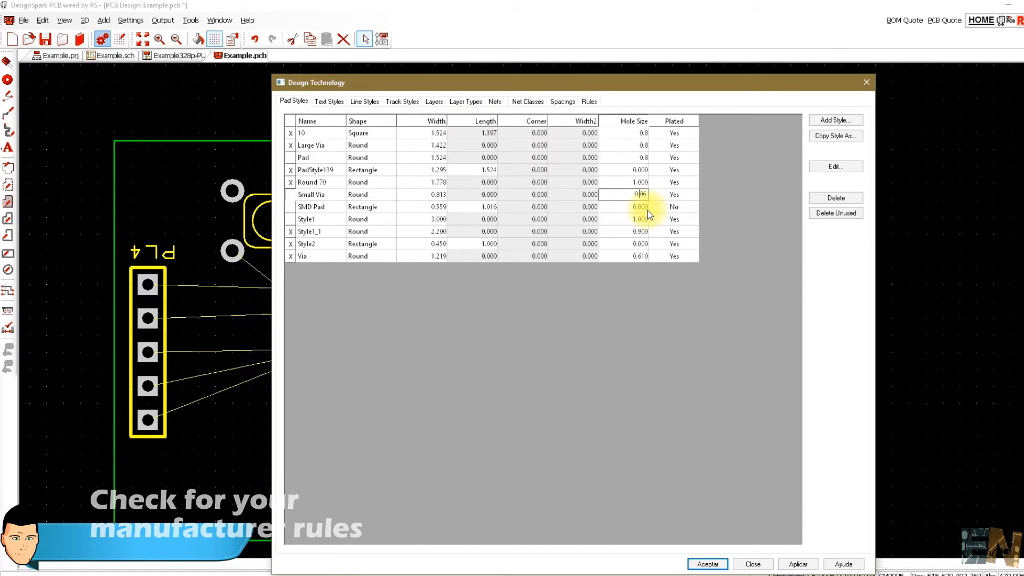
key(BackSpace)
text(6)
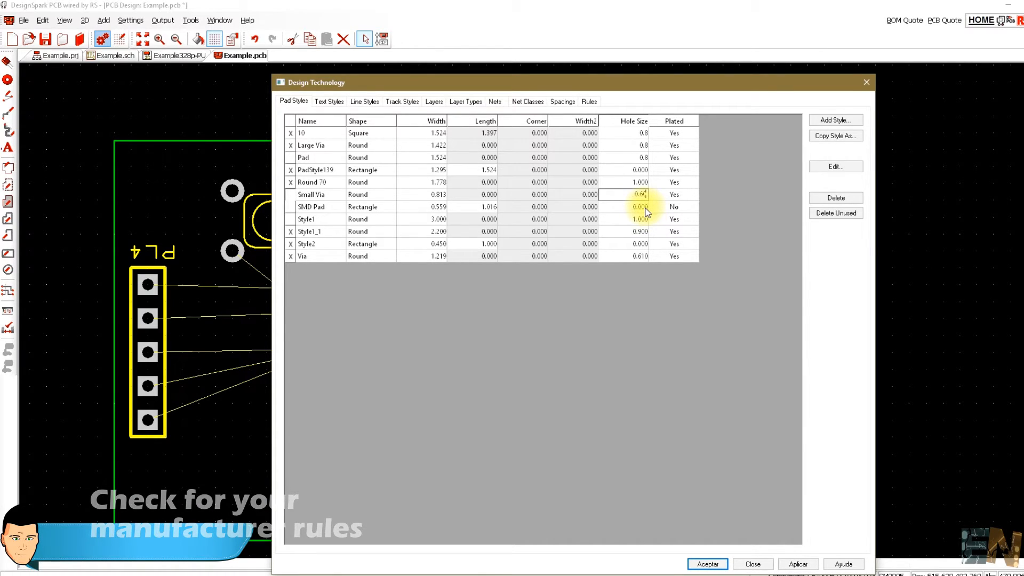
click(641, 233)
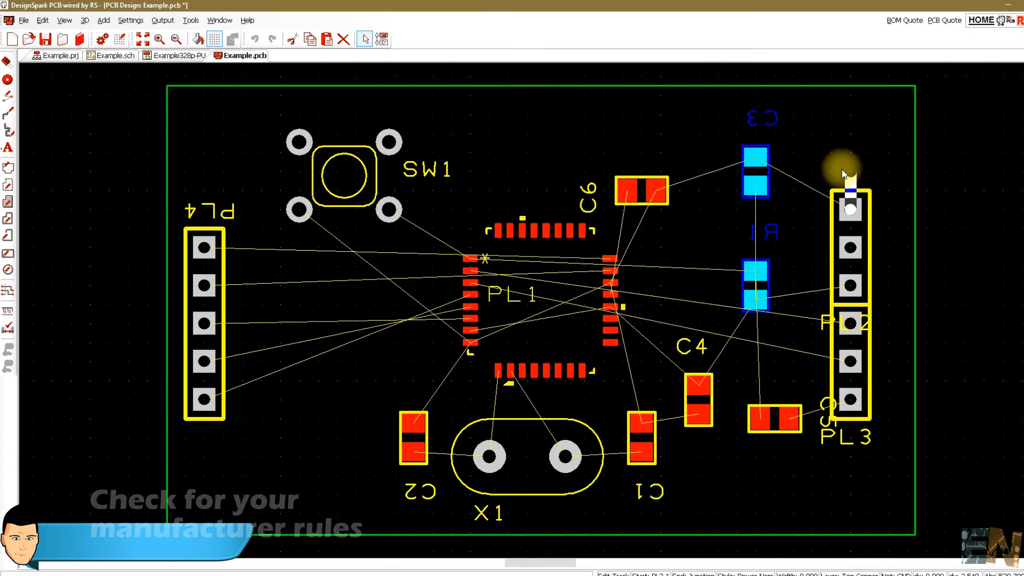
Start a Power Nom track on top copper from PL2's uppermost pad towards C3 and cycle its corner angle type
key(Return)
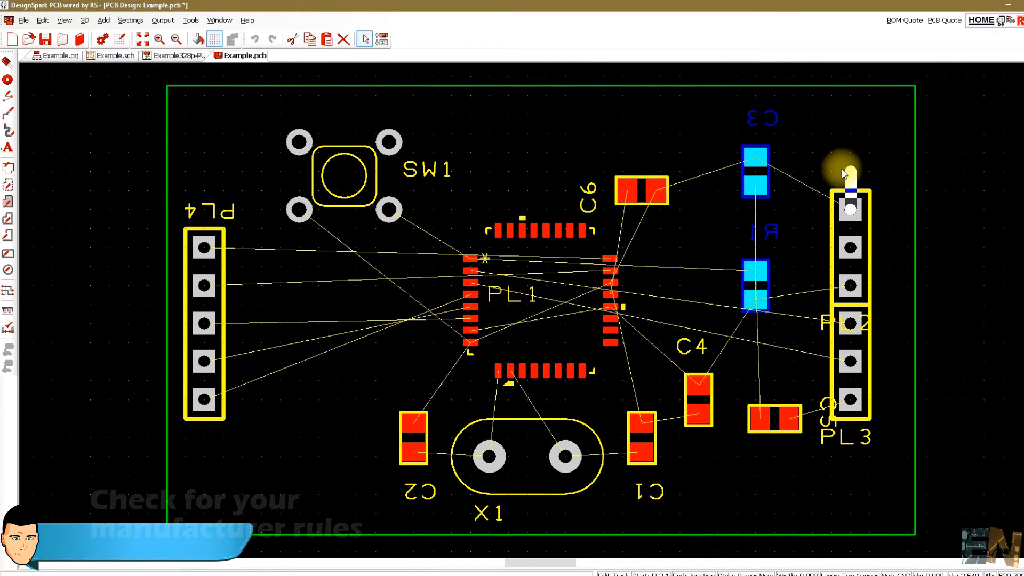
key(Delete)
drag(852, 205, 827, 171)
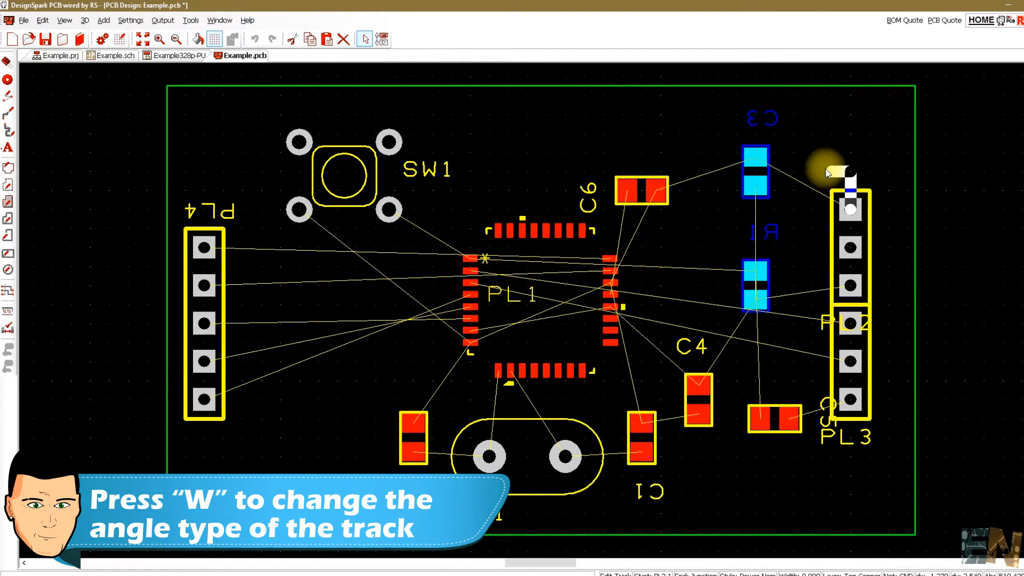
key(w)
key(w)
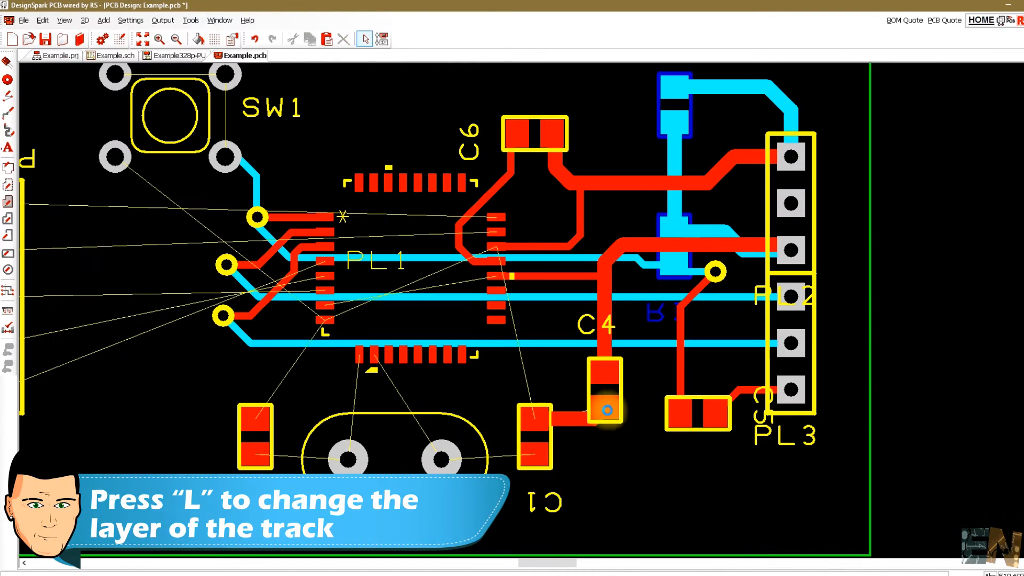
Route a Power Nom track from C4's lower pad, switch it to bottom copper, and lead it around PL3 to PL2's uppermost pad
click(605, 409)
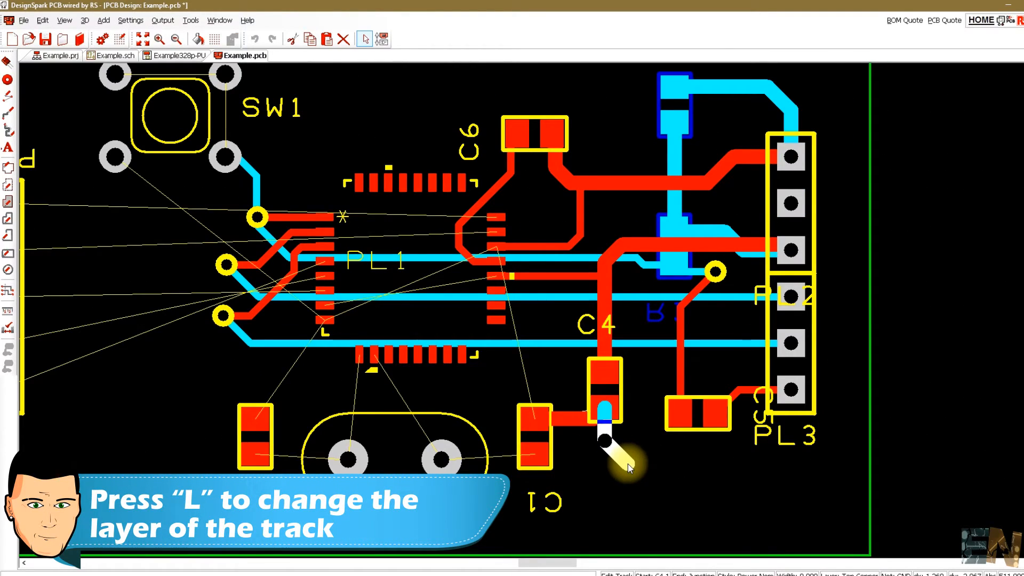
key(l)
key(Return)
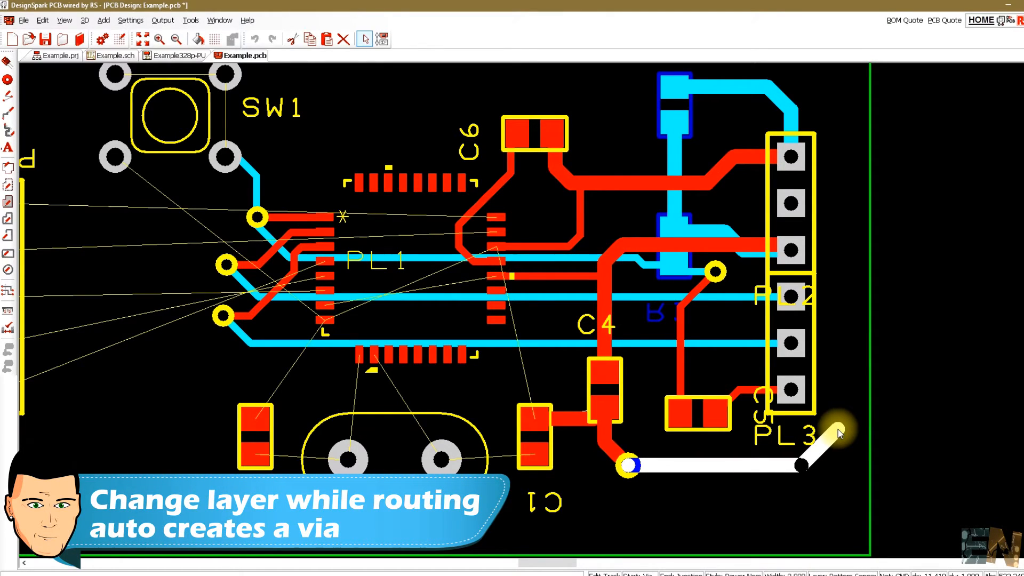
click(841, 427)
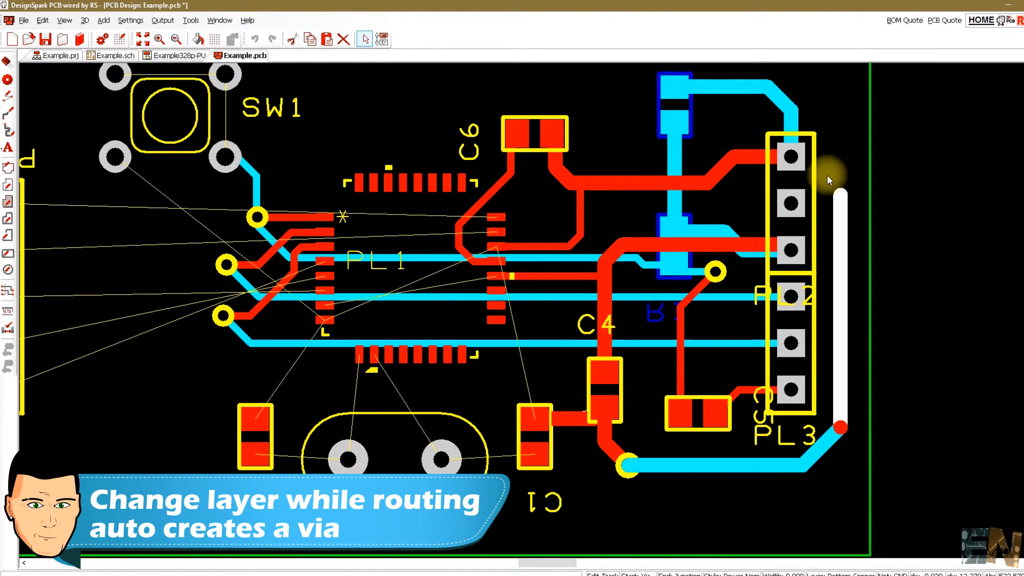
click(819, 159)
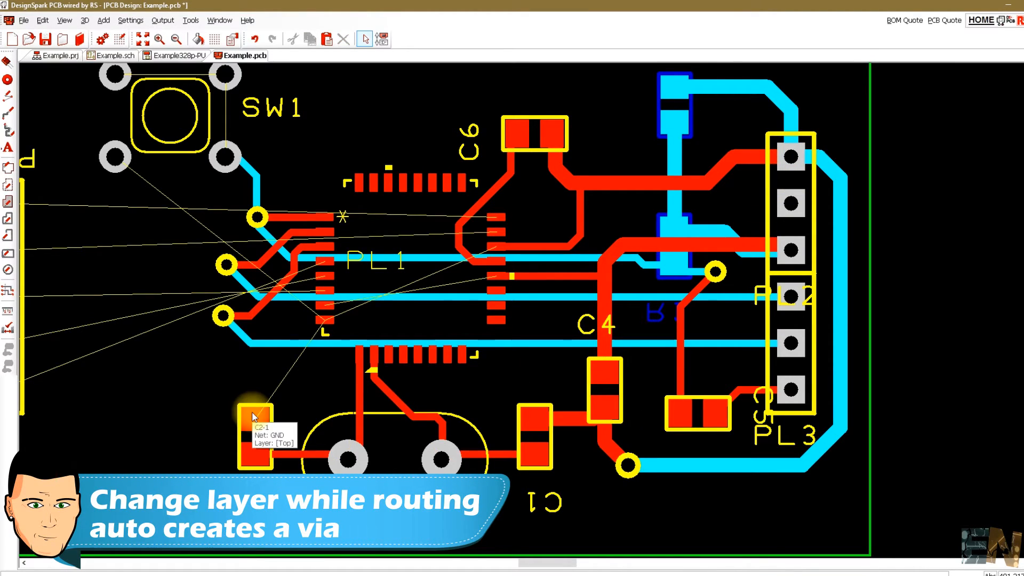
Route a Signal Nom track from C2's upper pad to PL1's lower-left pin and apply Signal Nom to the short branch between this track and the via
click(252, 417)
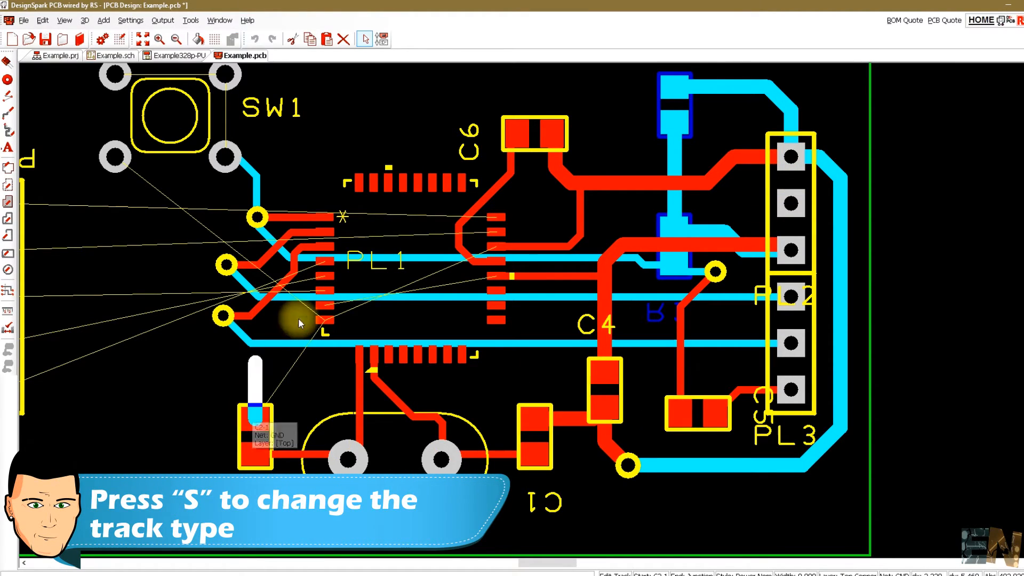
key(s)
click(481, 297)
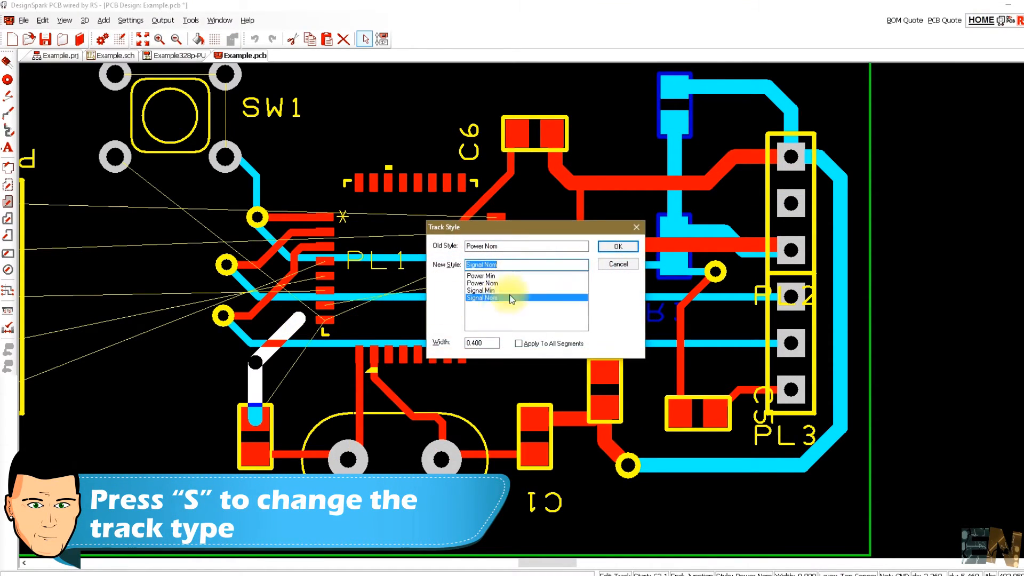
click(617, 246)
click(319, 319)
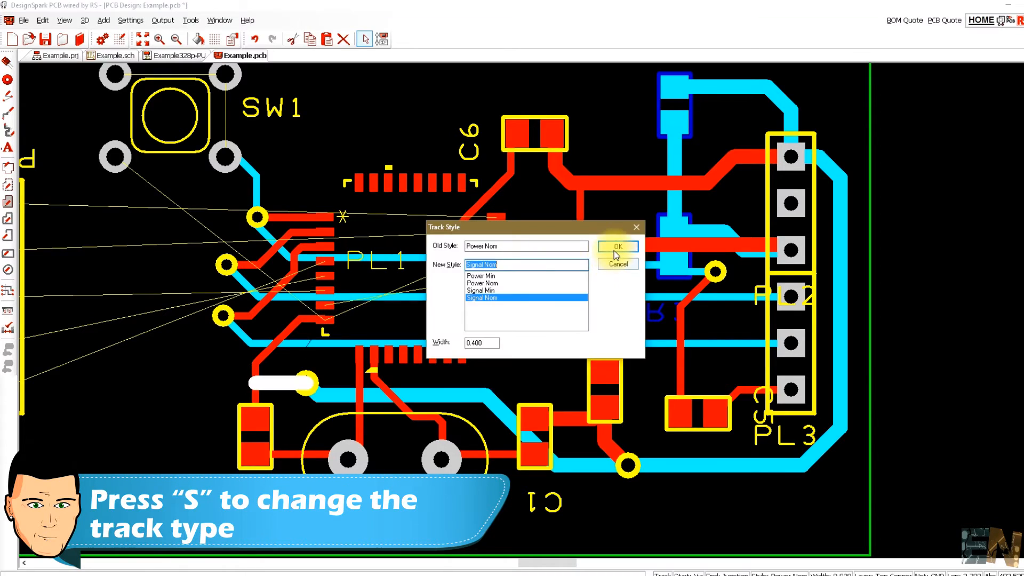
click(613, 249)
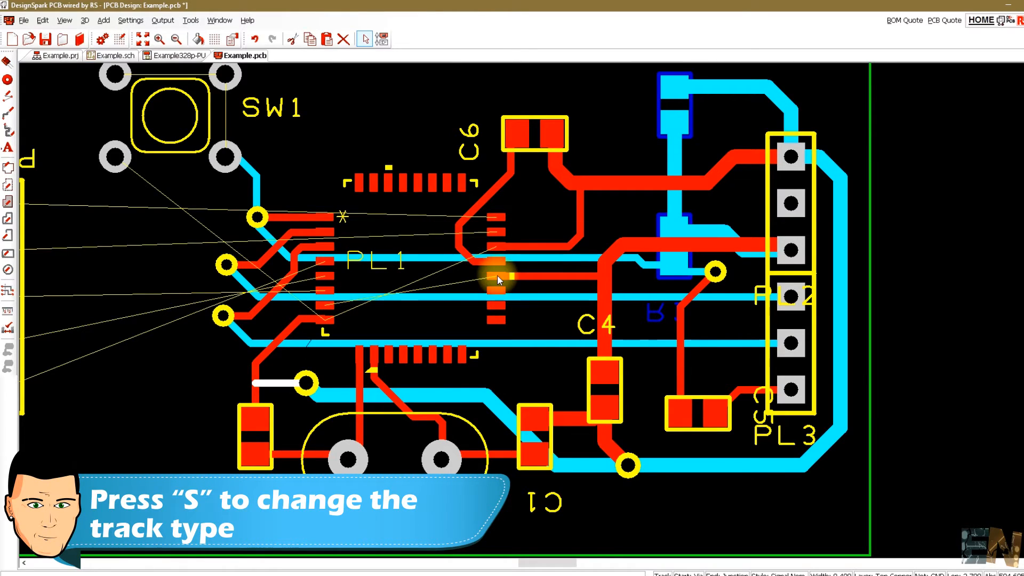
Apply the forward design changes from the schematic to the PCB and close the report
click(190, 20)
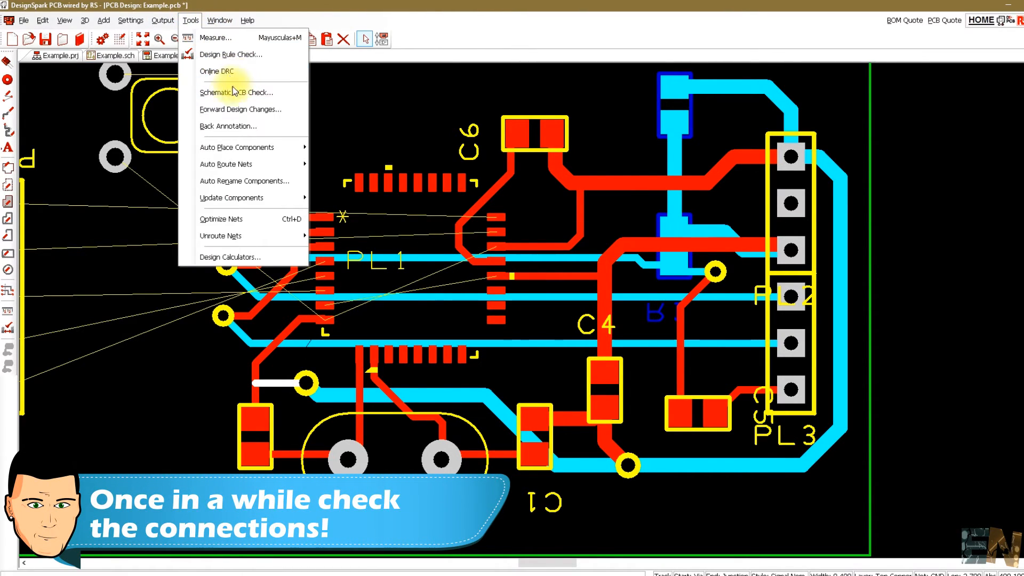
click(240, 108)
click(508, 318)
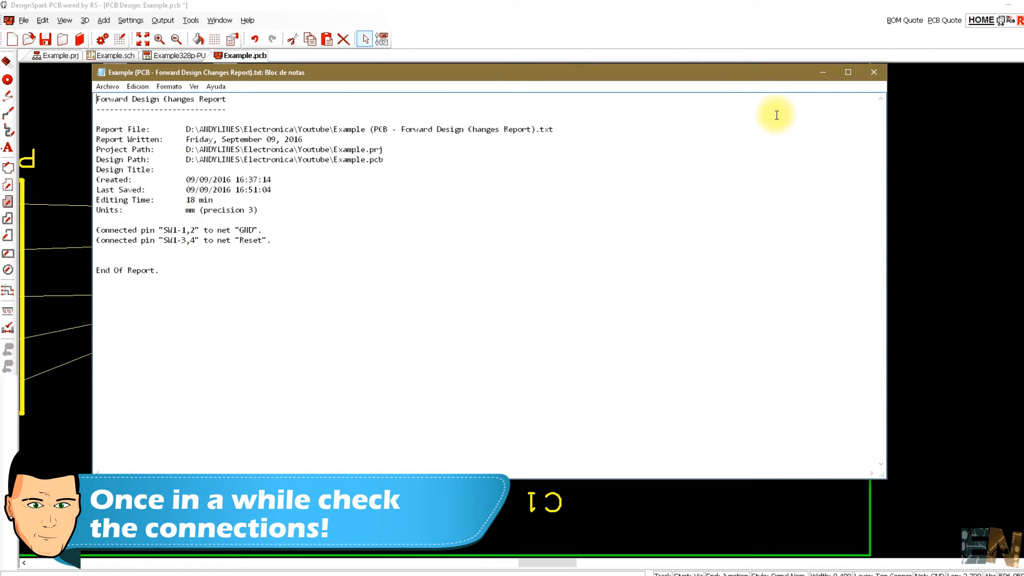
click(877, 67)
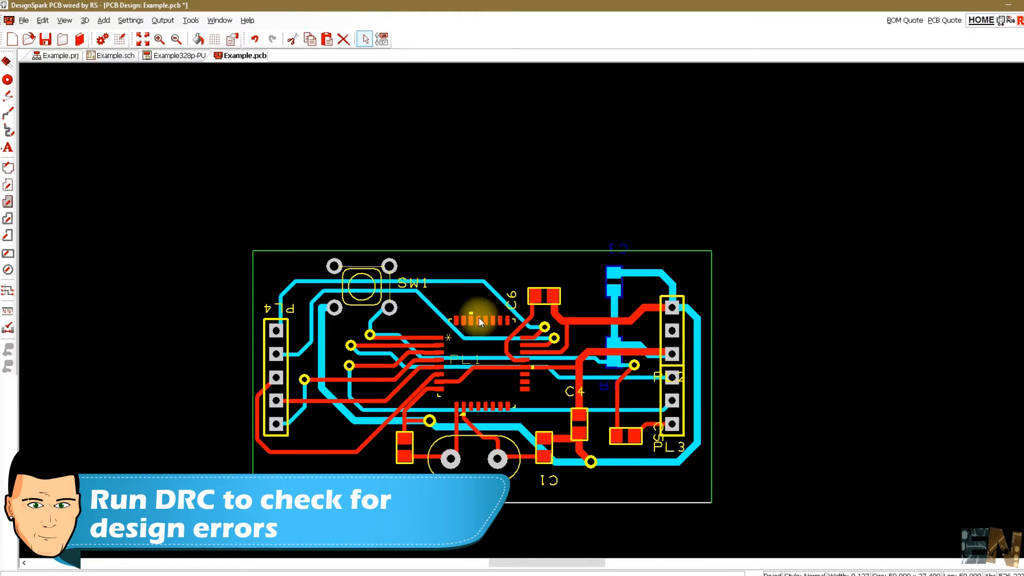
Run the design rule check on the routed board and examine the listed errors
click(8, 327)
click(638, 218)
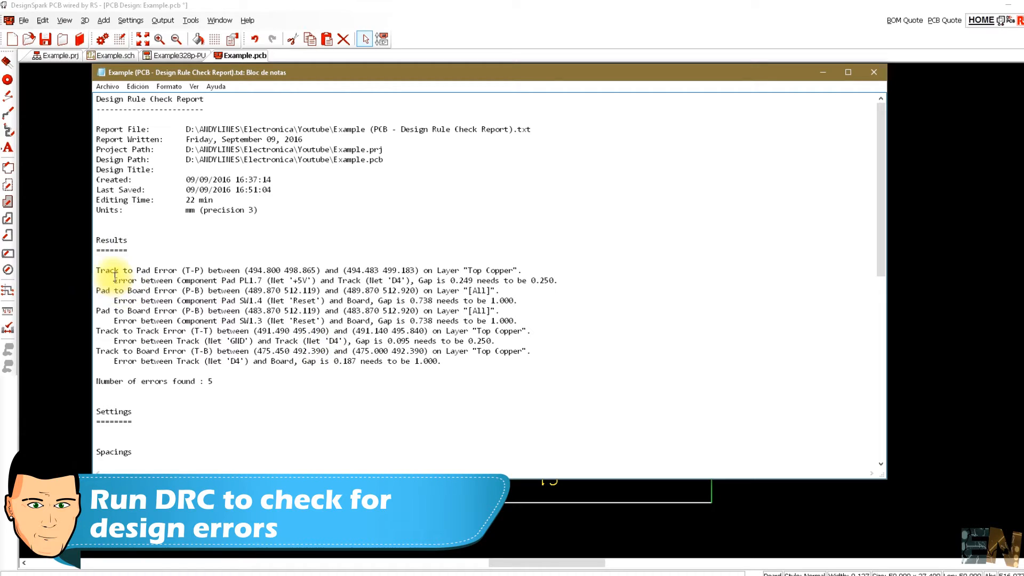
Review the errors in the design rule report and inspect the pad-to-board markers at SW1 and the track-to-pad marker at PL1
drag(96, 271, 440, 361)
click(206, 382)
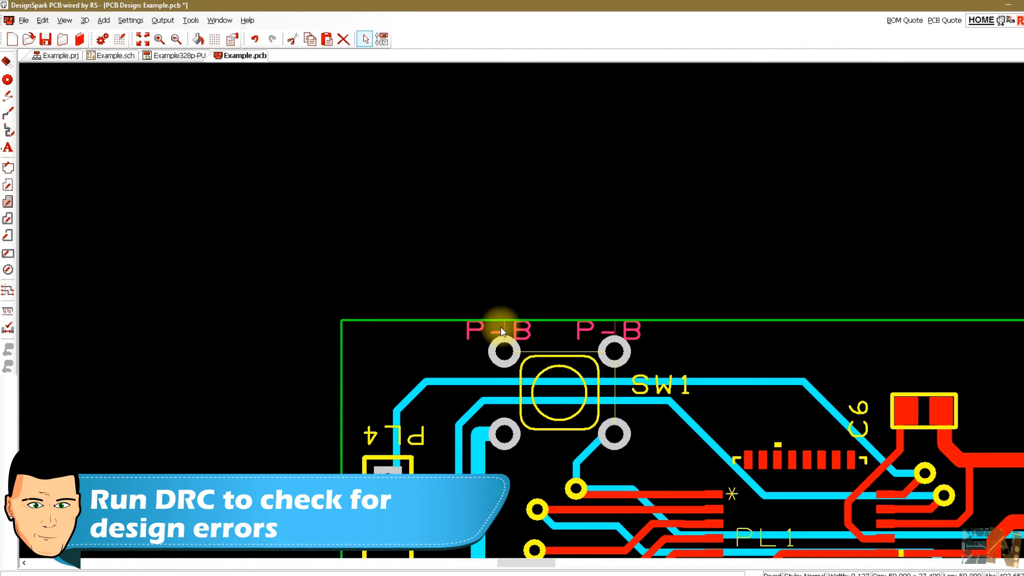
mouse_move(502, 331)
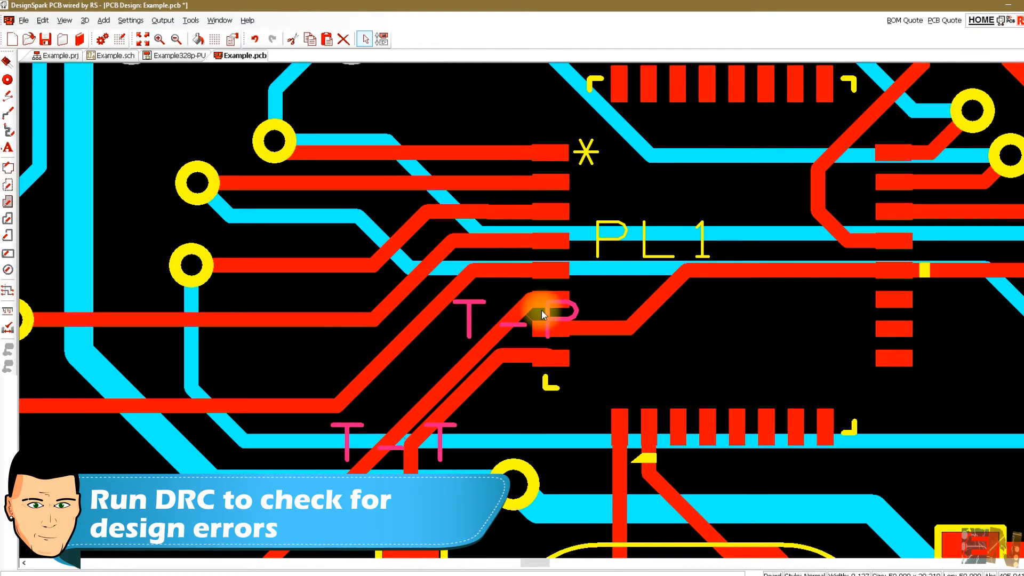
scroll(540, 320, up, 2)
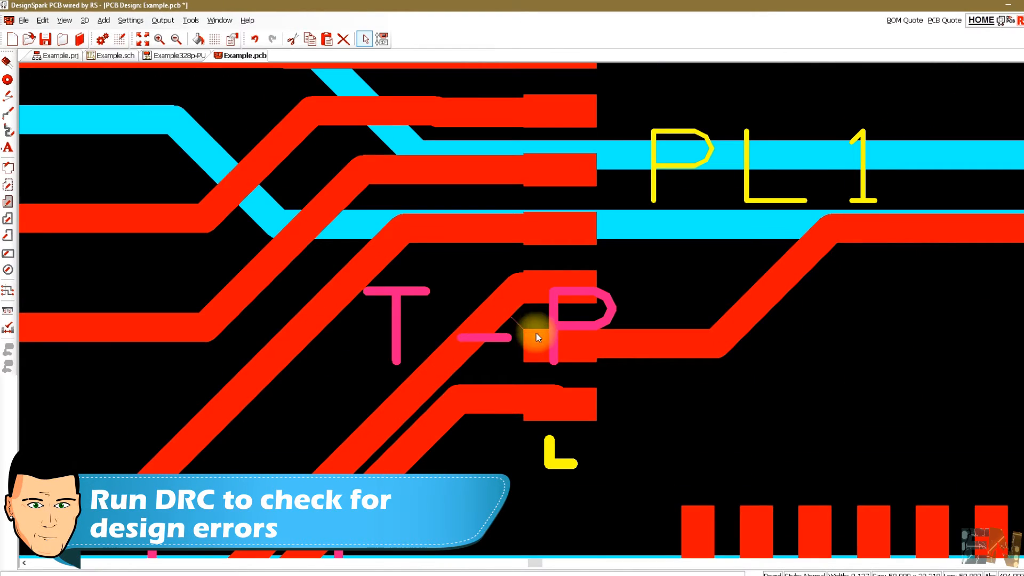
click(500, 310)
drag(507, 293, 465, 291)
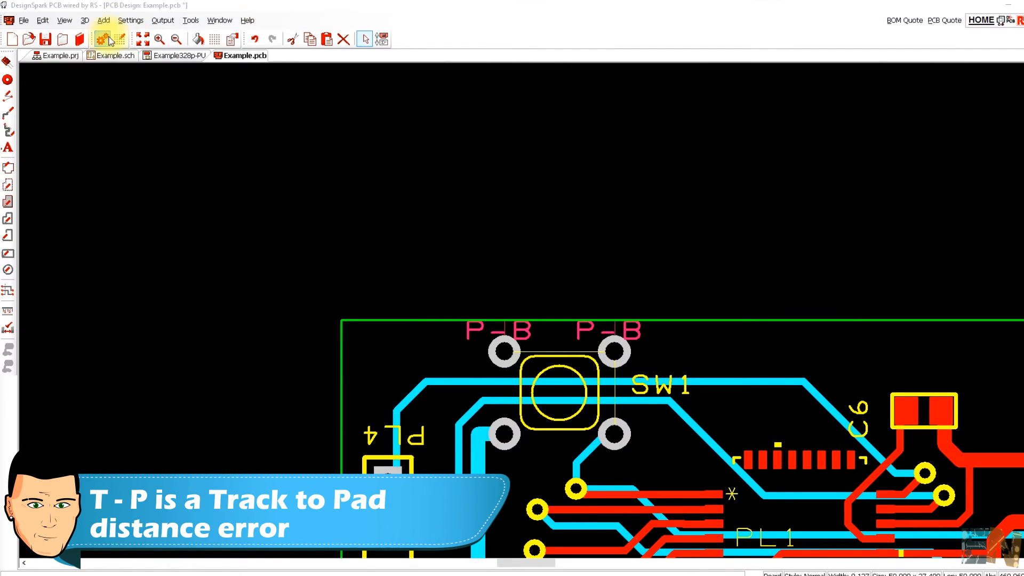
Check the minimum spacings for tracks, pads and the board in the design technology settings
click(103, 39)
click(563, 102)
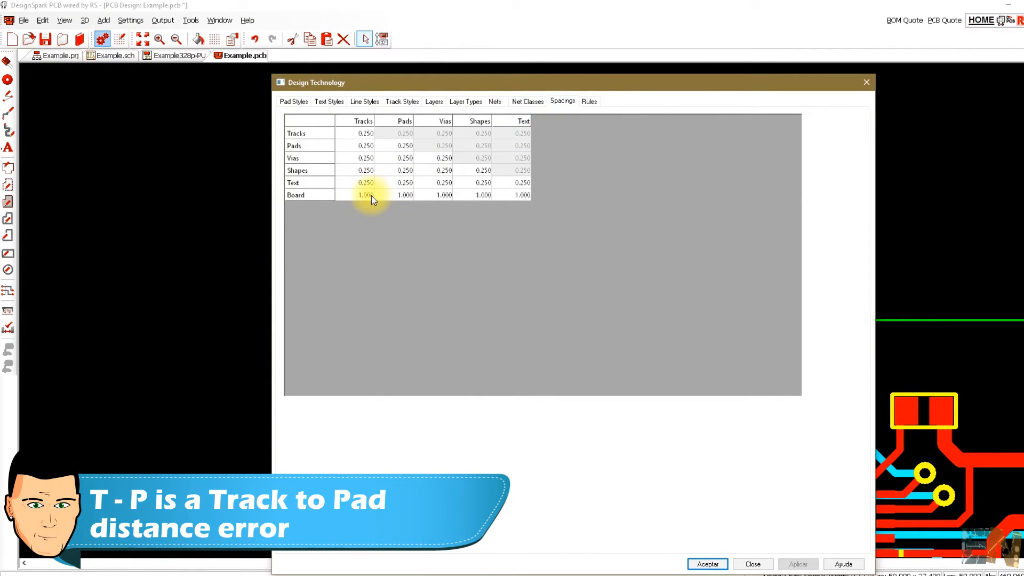
click(866, 82)
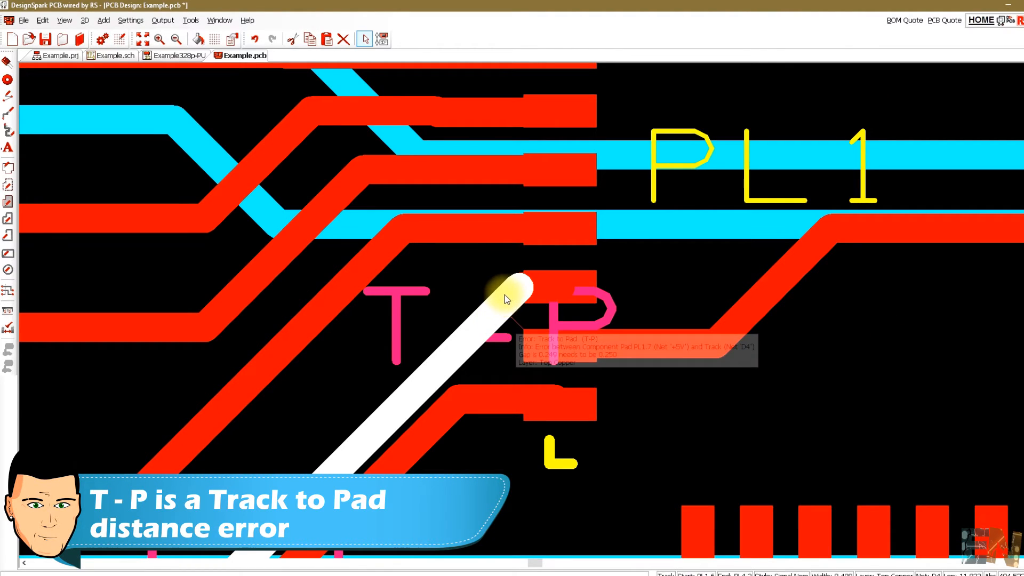
Shift the D4 track away from the neighbouring PL1 pad and pull it inward from the board's edge beside PL4
drag(507, 293, 465, 291)
scroll(458, 328, down, 2)
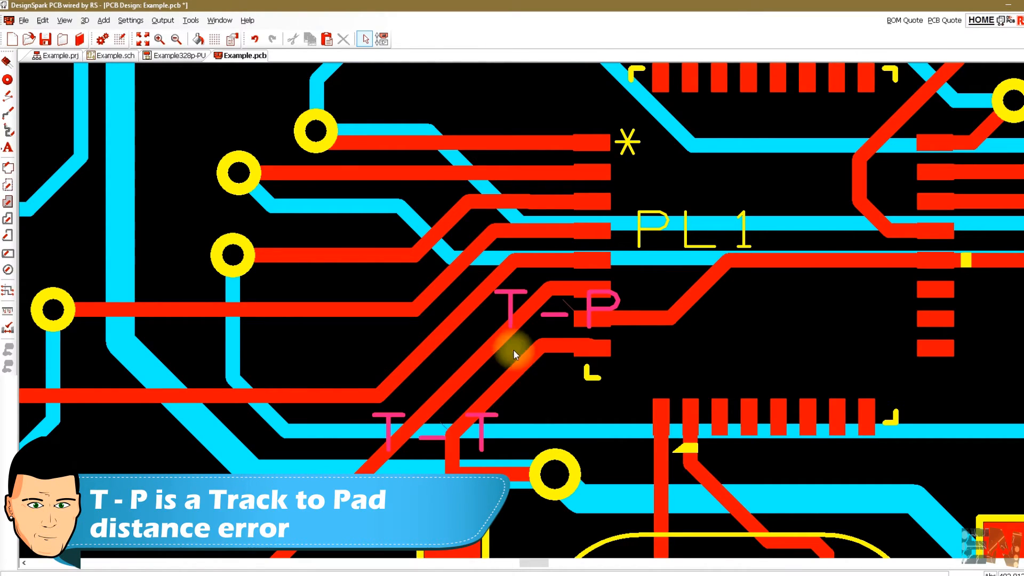
scroll(446, 410, up, 2)
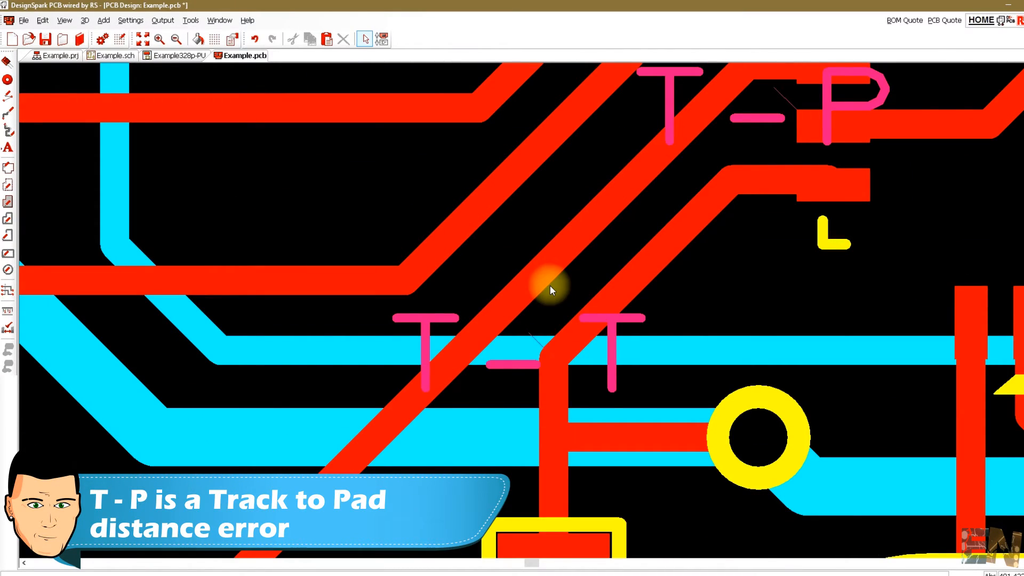
scroll(549, 286, down, 4)
scroll(377, 366, up, 3)
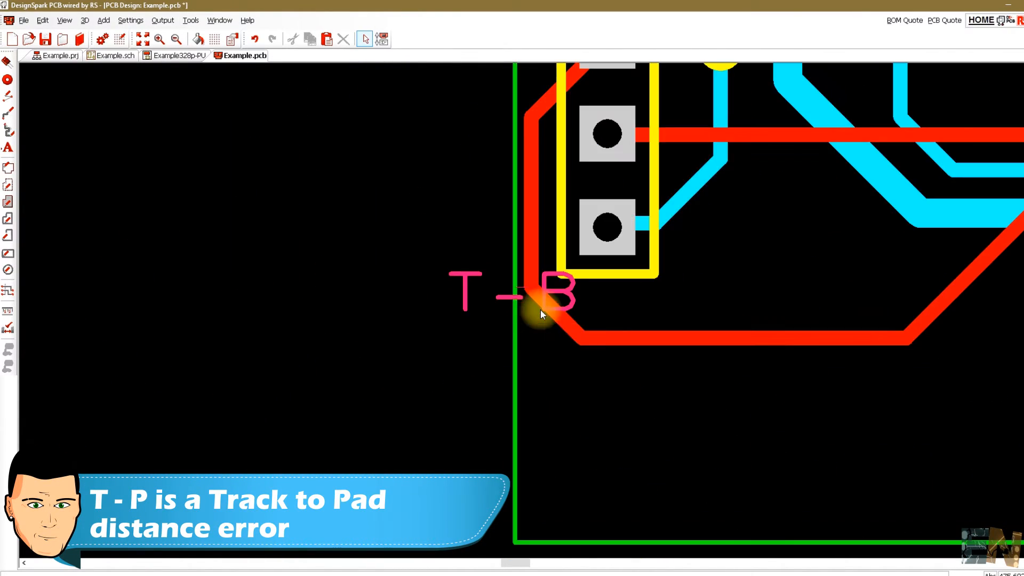
drag(514, 309, 485, 312)
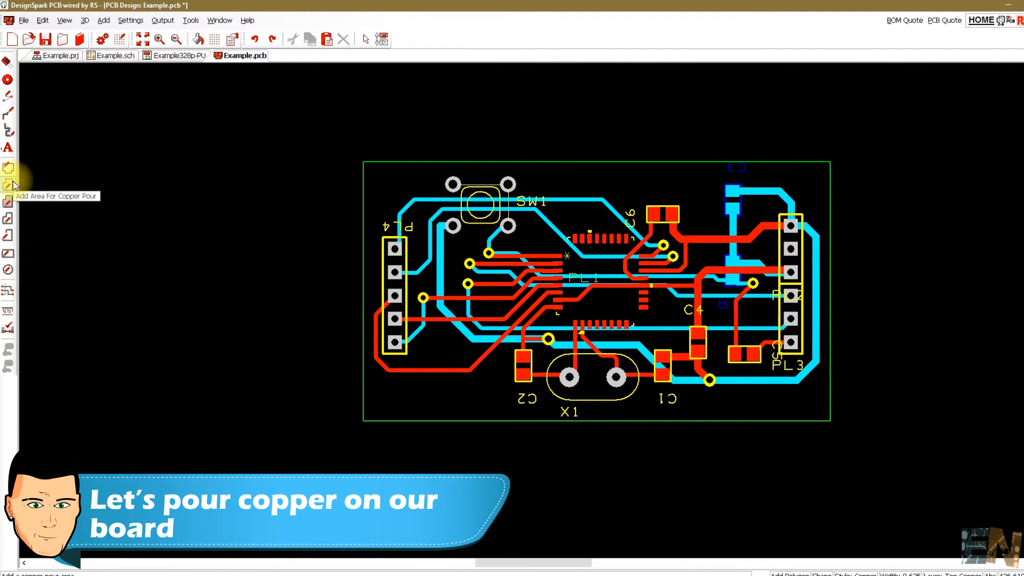
Draw a rectangular top copper pour area around the board outline and a larger bottom copper one, about 57 × 32 mm, around it
click(13, 181)
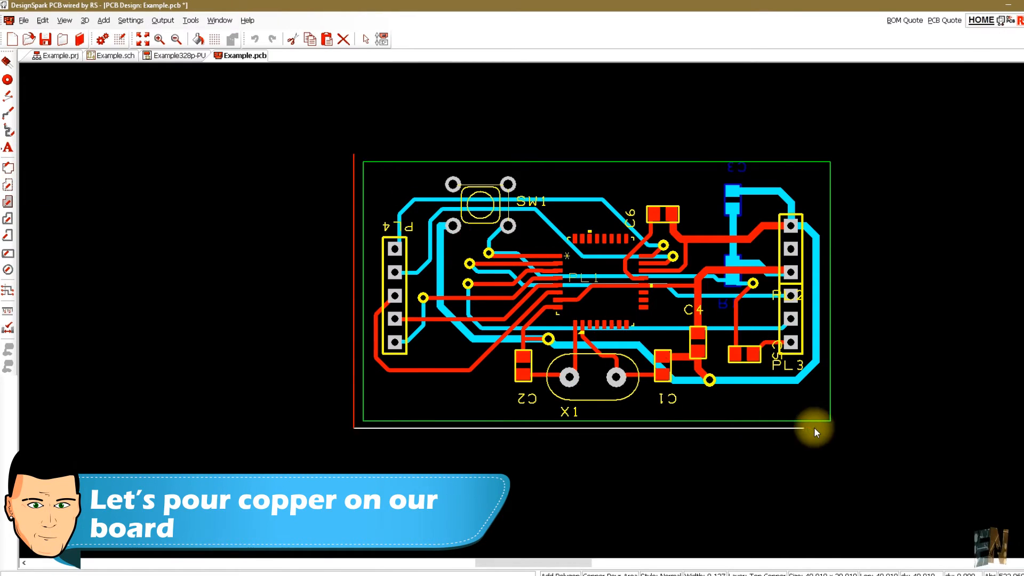
click(851, 427)
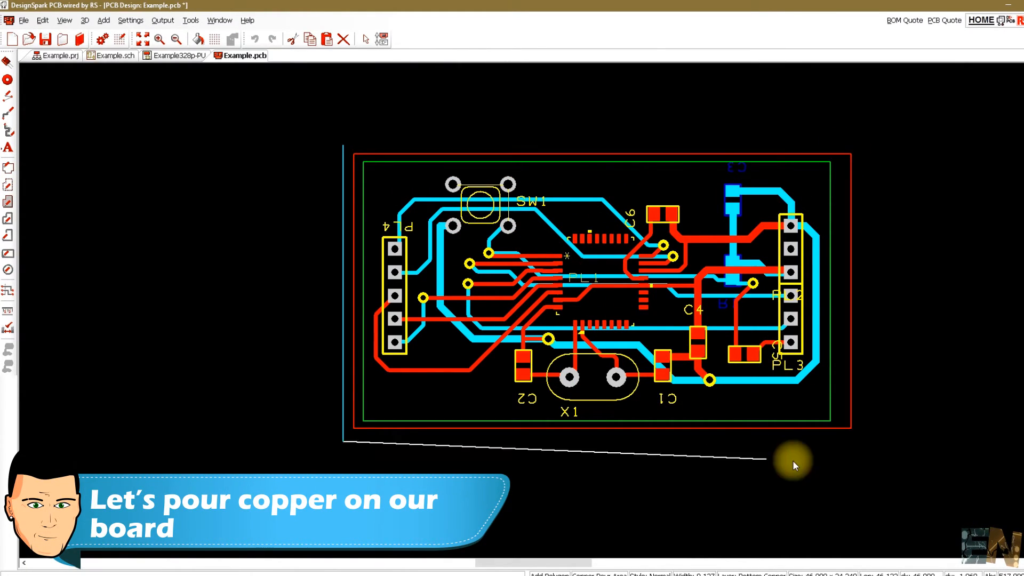
click(875, 440)
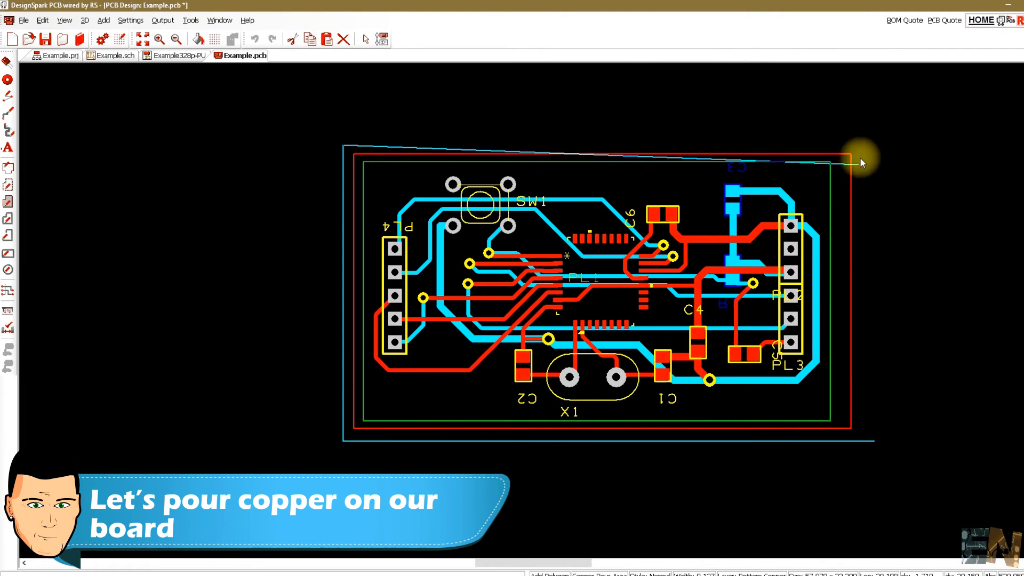
click(875, 144)
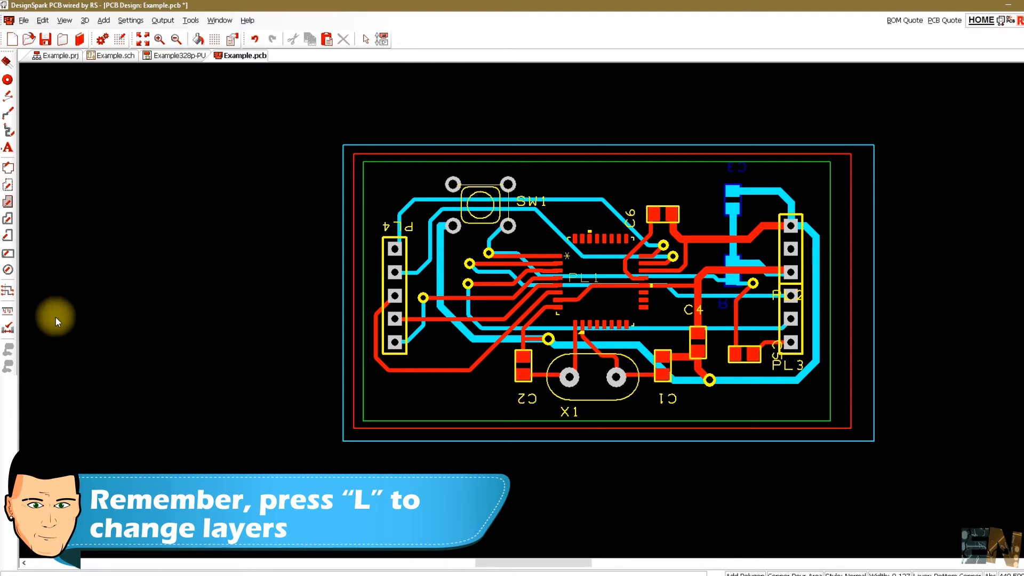
Pour the bottom copper area with the GND net, using a 0.3 mm spoke width and a 0.3 mm isolation gap
double_click(335, 298)
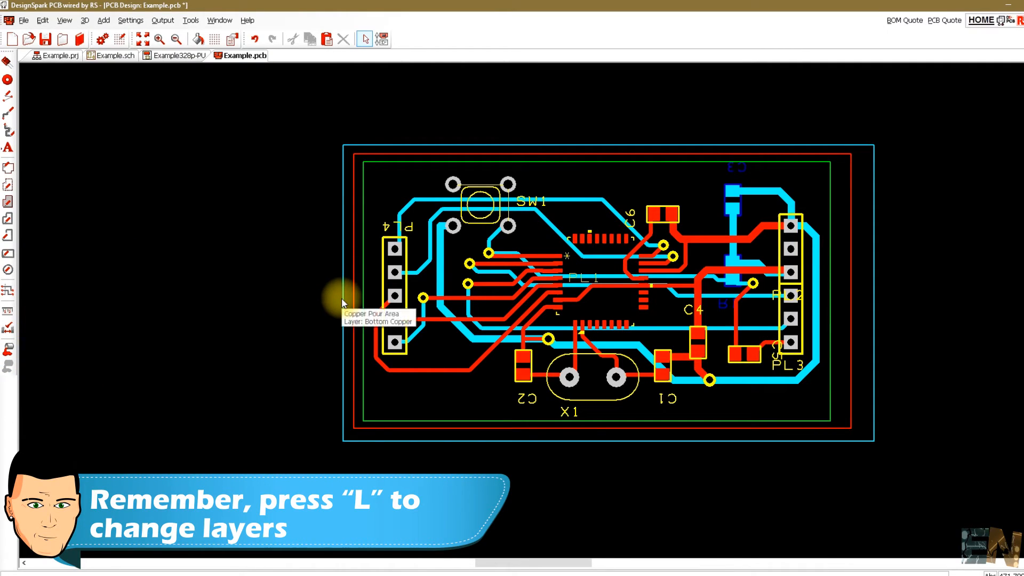
click(7, 351)
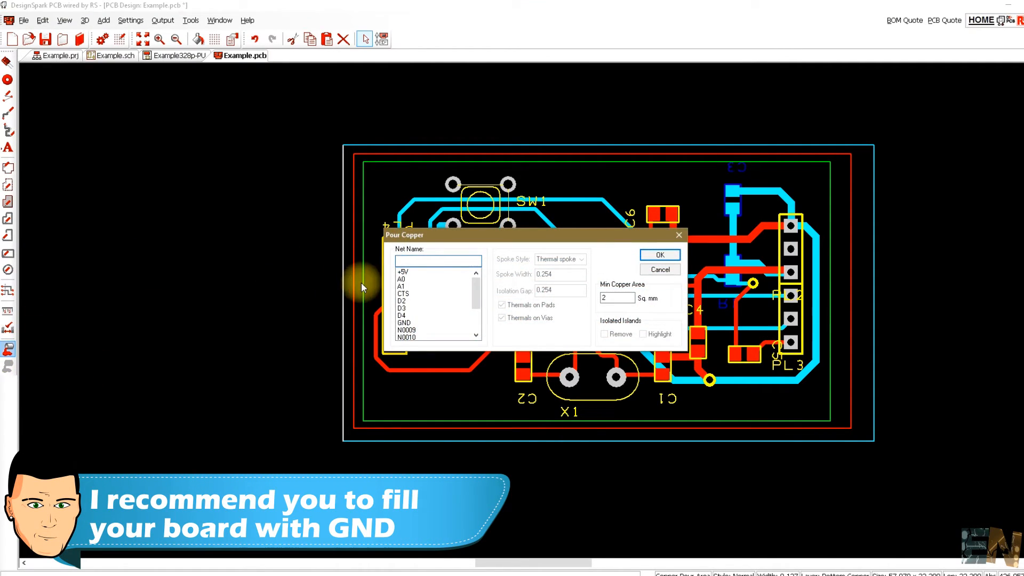
click(415, 323)
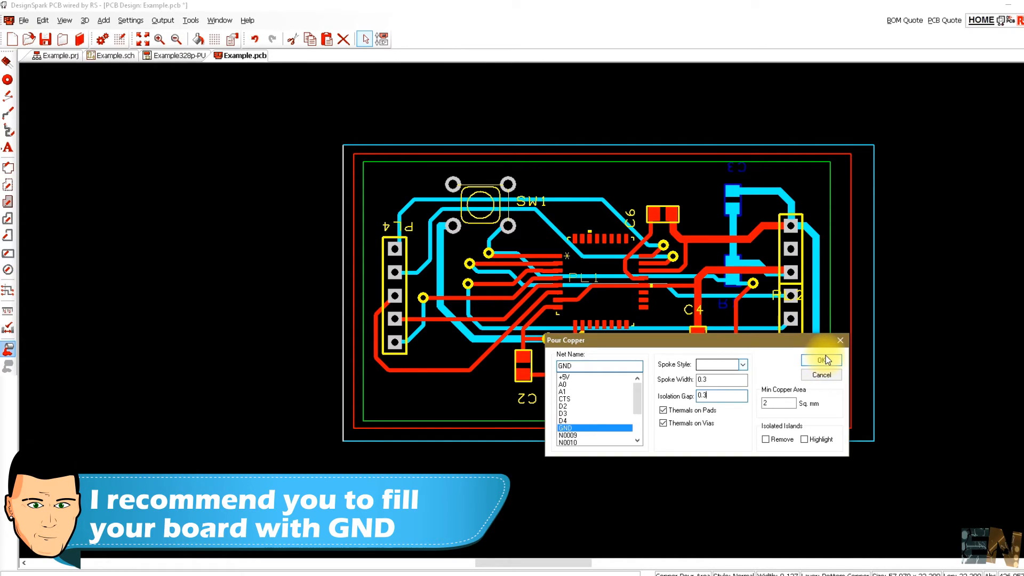
click(825, 360)
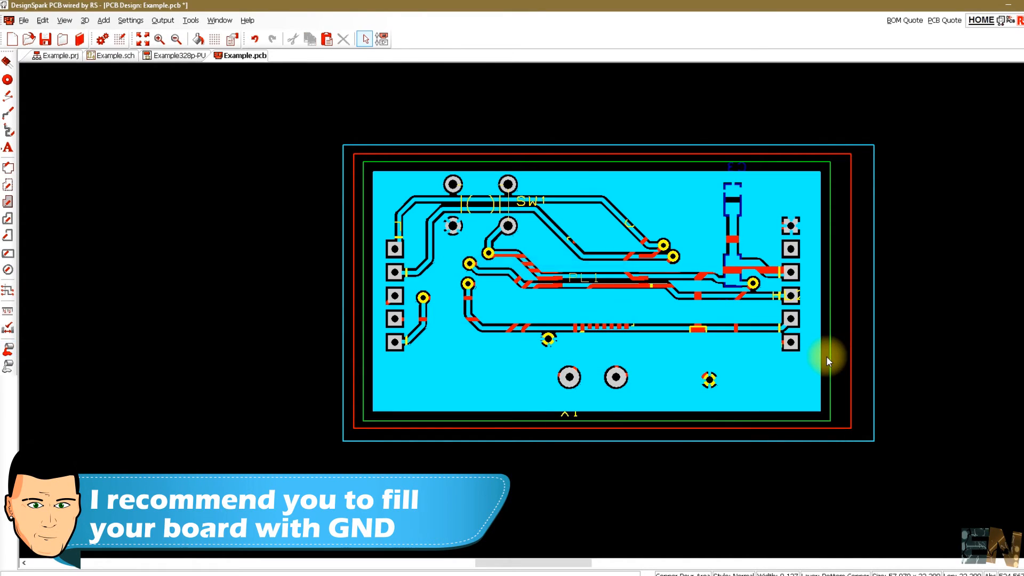